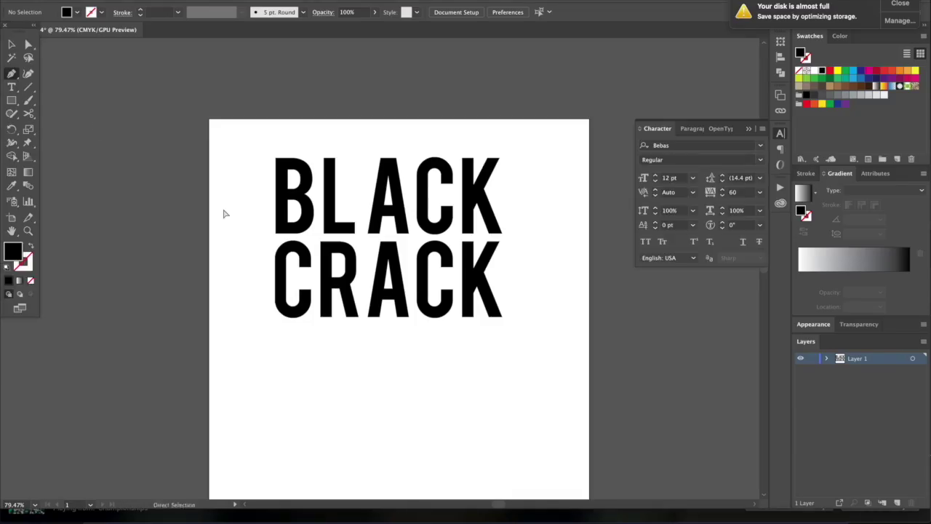
Draw a closed zigzag crack shape with the Pen tool across the C and R of CRACK, tapering to a point before the A.
key(ctrl+equal)
key(ctrl+equal)
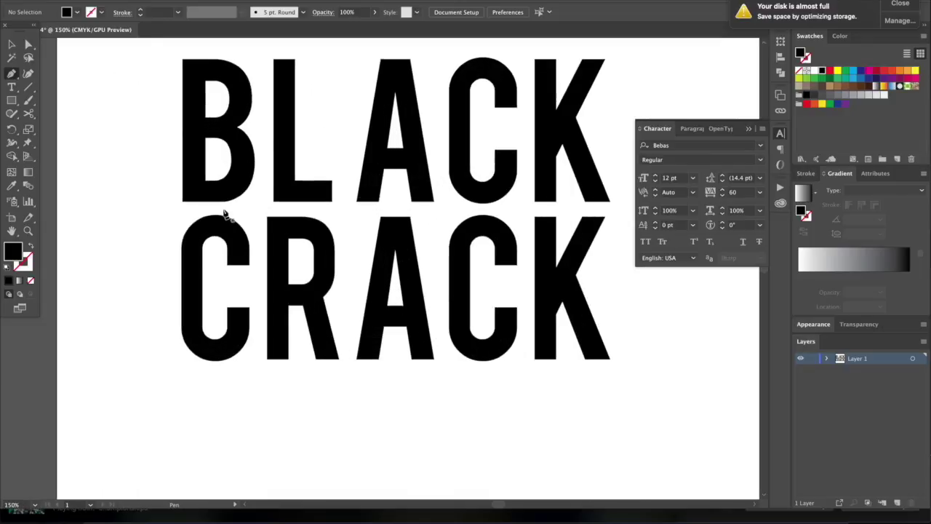
click(173, 218)
click(219, 269)
click(217, 295)
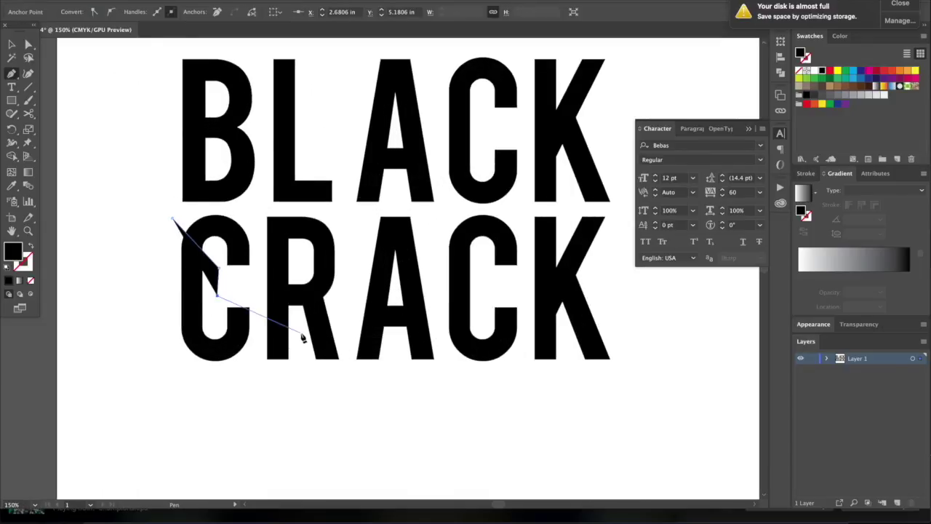
click(300, 335)
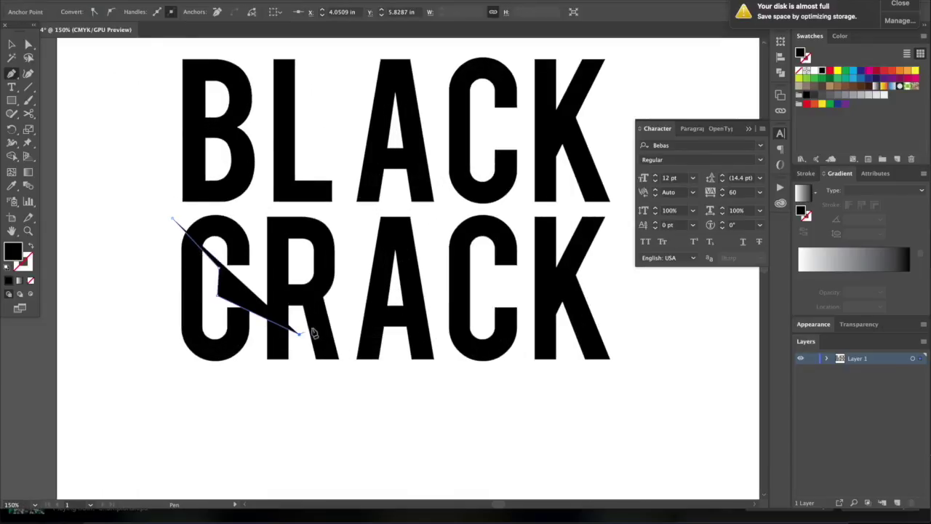
click(349, 334)
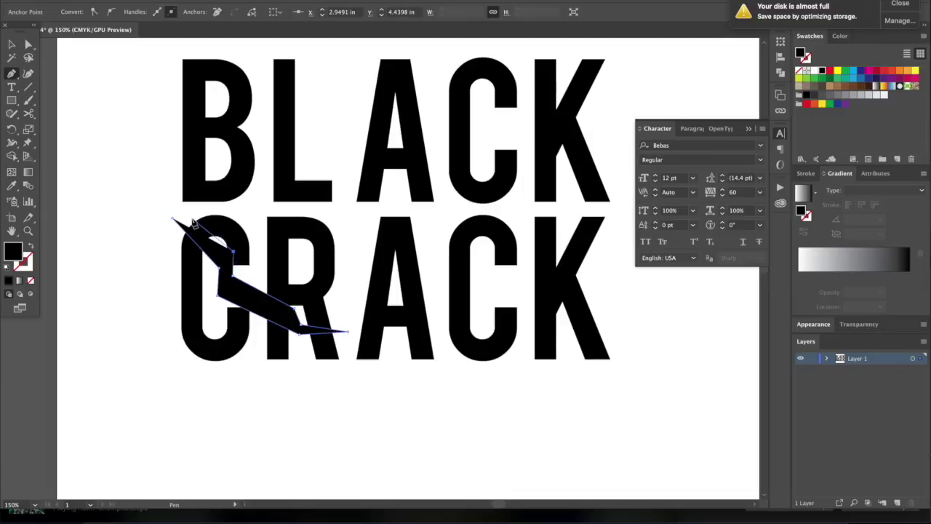
click(173, 219)
Fill the crack shape with white and undo the stray pen points near its tip.
click(815, 77)
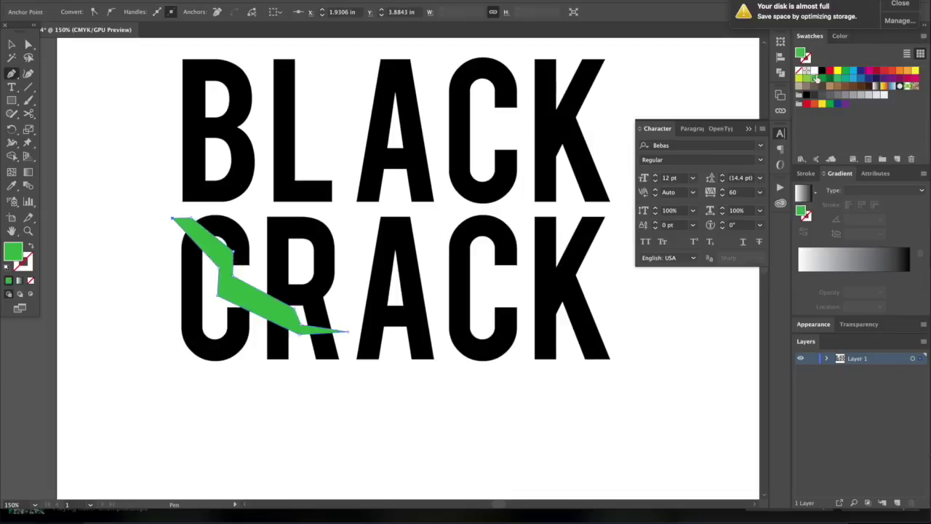
click(812, 72)
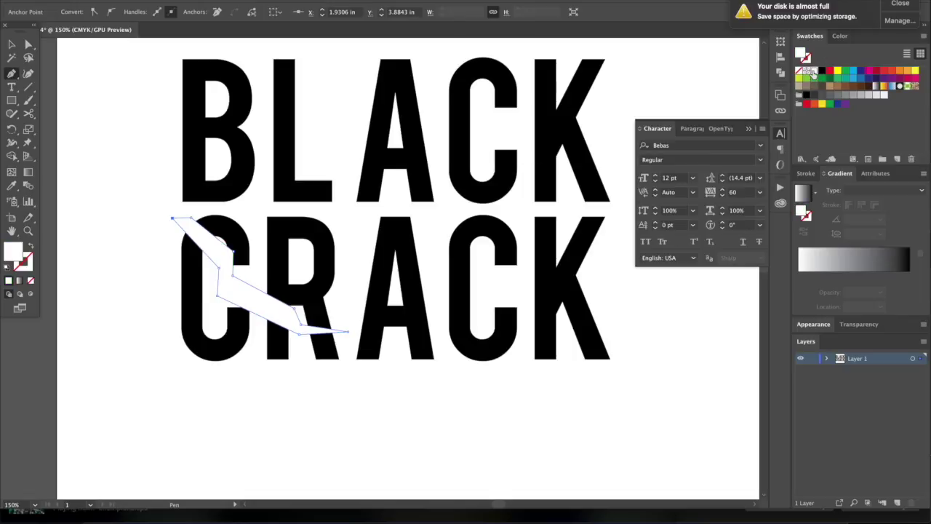
click(353, 324)
click(323, 339)
key(super+z)
key(super+z)
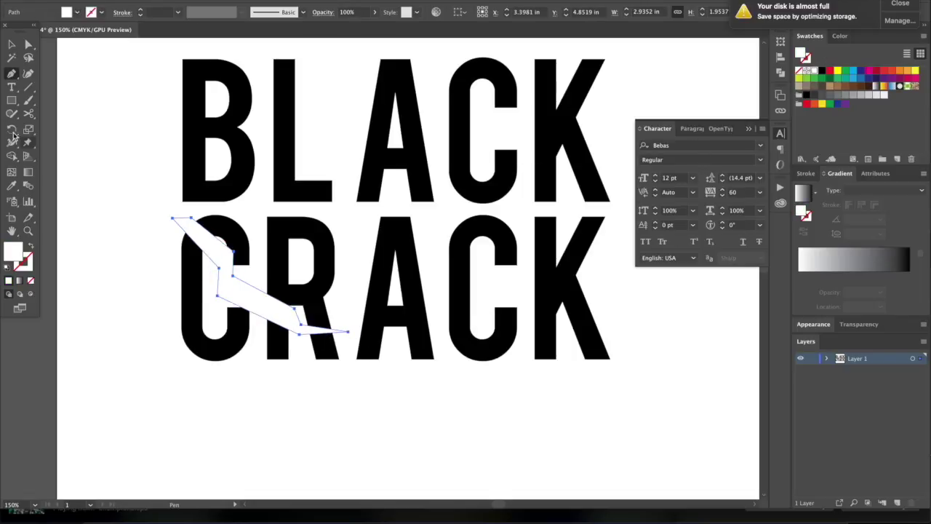
Move the crack's upper-edge anchor point over the R up and to the left.
click(28, 45)
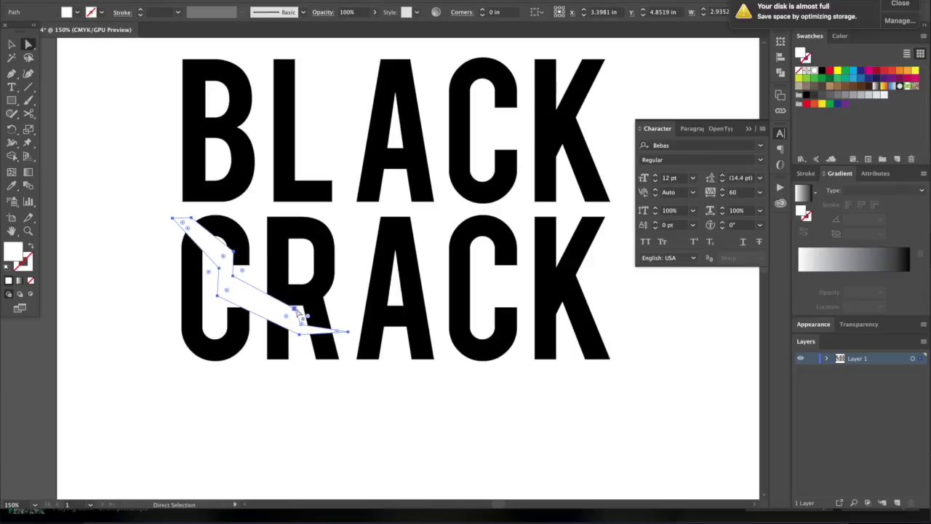
drag(295, 309, 277, 298)
key(super+z)
drag(276, 299, 279, 296)
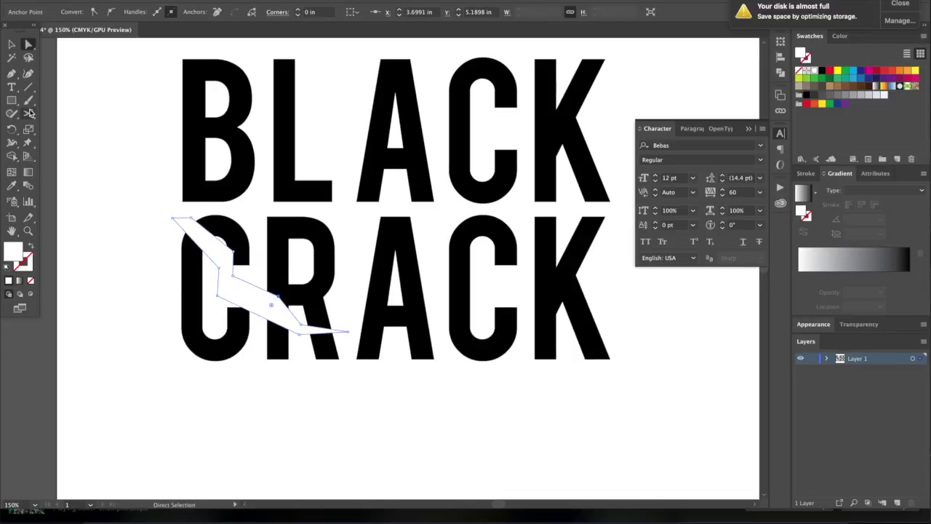
Add an anchor point on the crack's lower edge over the R and shift it and the C's upper-edge points inward to thin the crack.
click(12, 74)
click(268, 319)
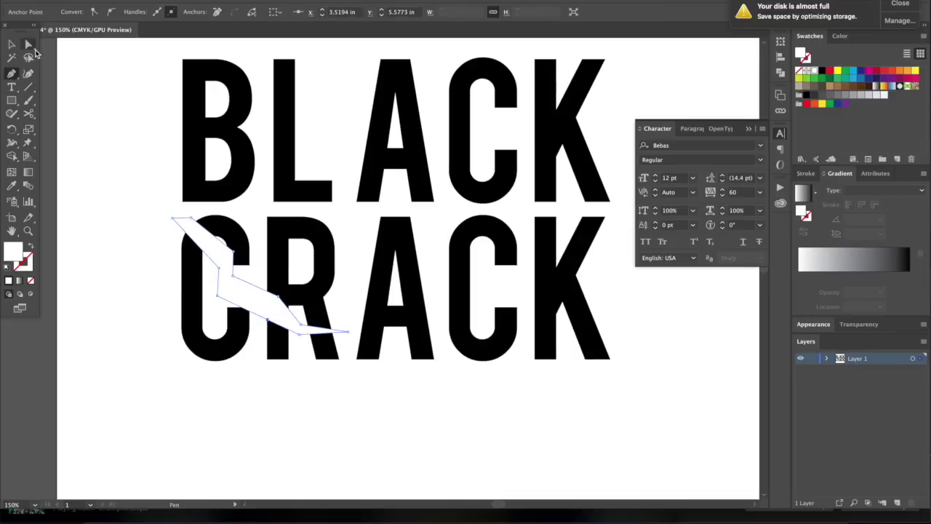
click(27, 45)
drag(267, 319, 269, 308)
drag(233, 275, 232, 283)
drag(235, 250, 231, 256)
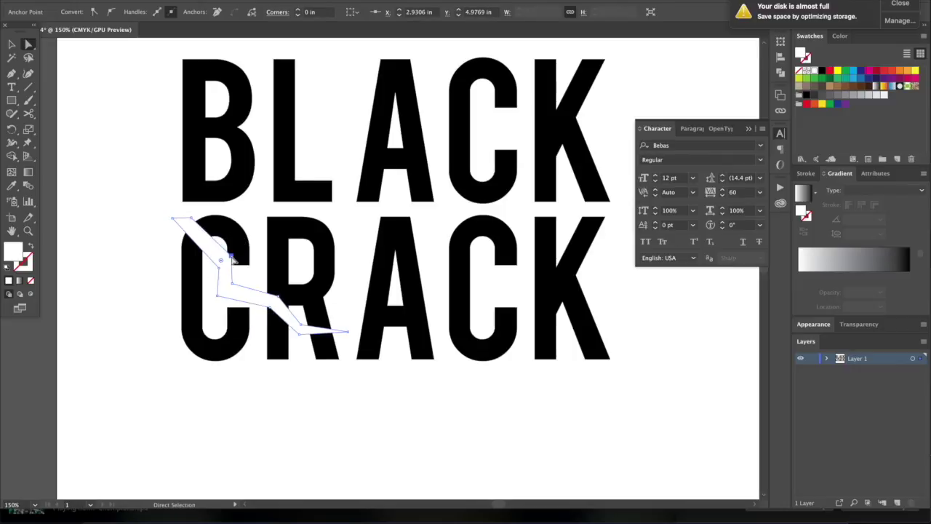
Give the crack shape a black 3 pt stroke.
click(370, 272)
click(212, 237)
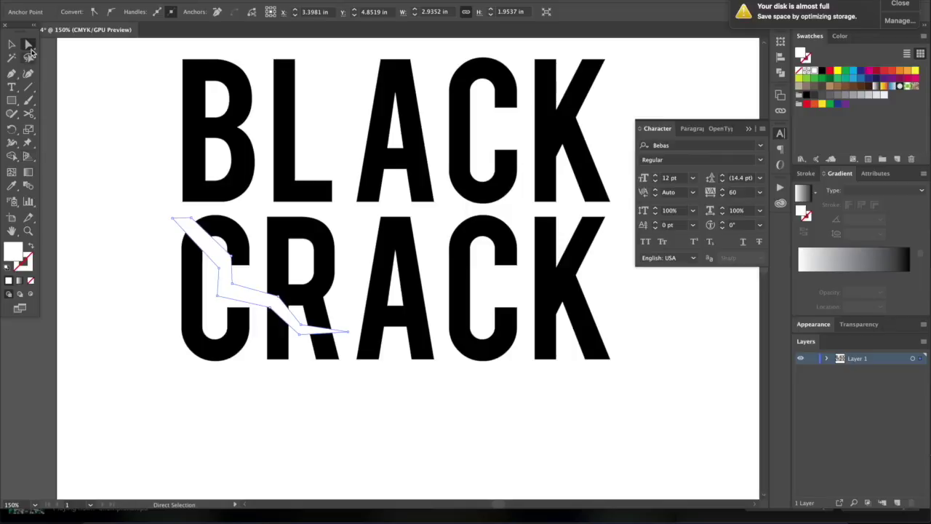
click(24, 266)
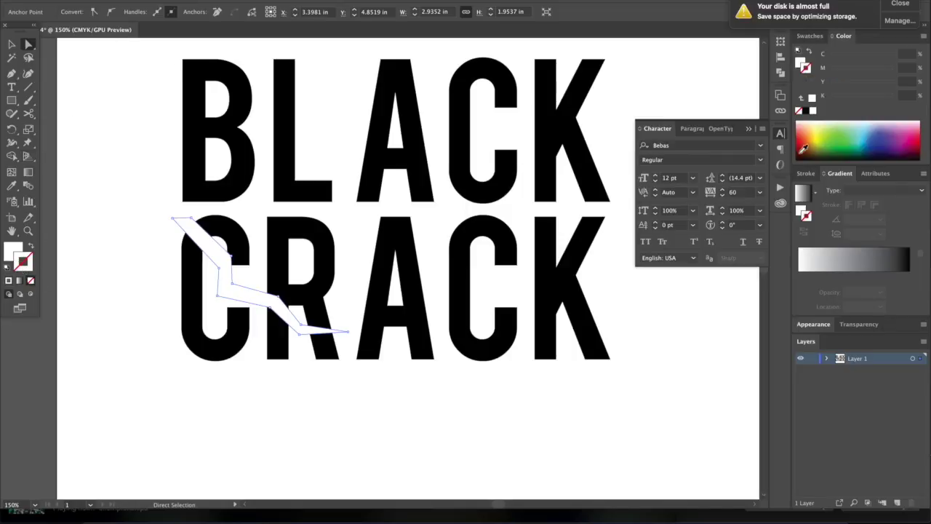
click(806, 111)
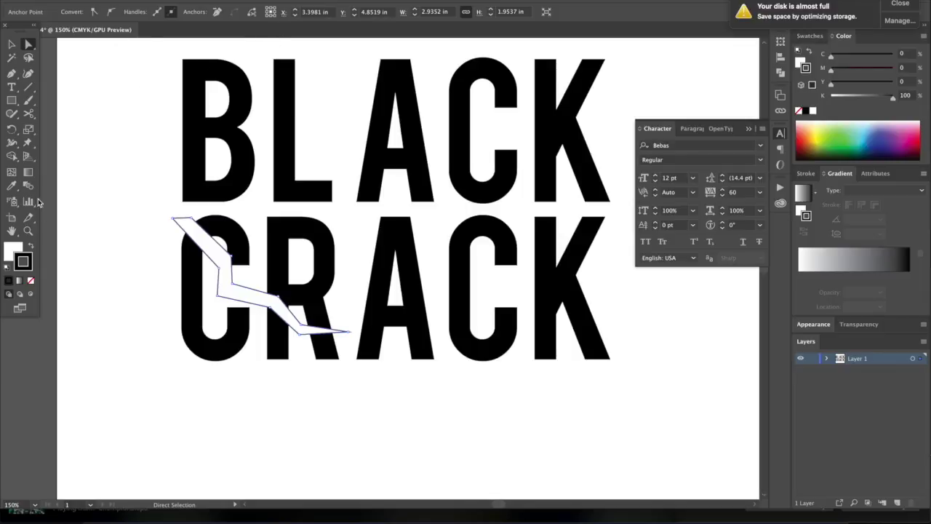
click(12, 45)
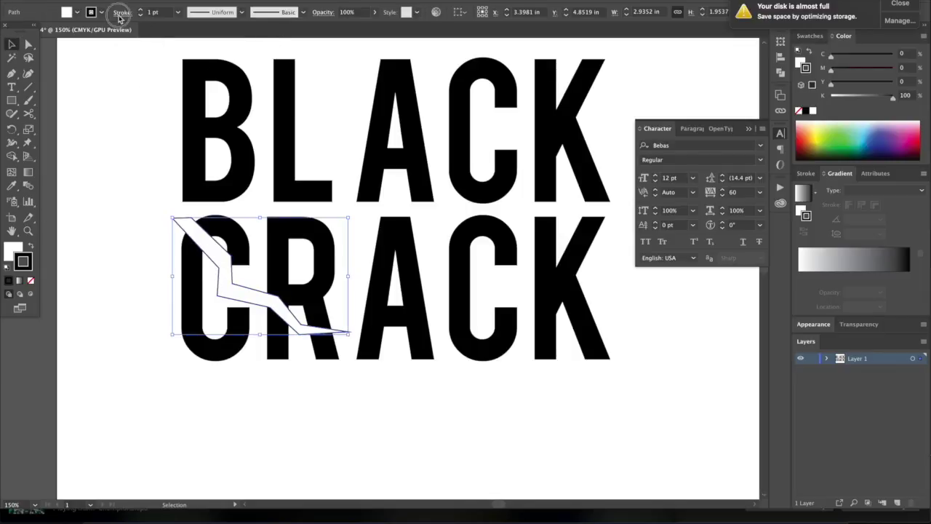
click(119, 14)
click(73, 71)
click(140, 9)
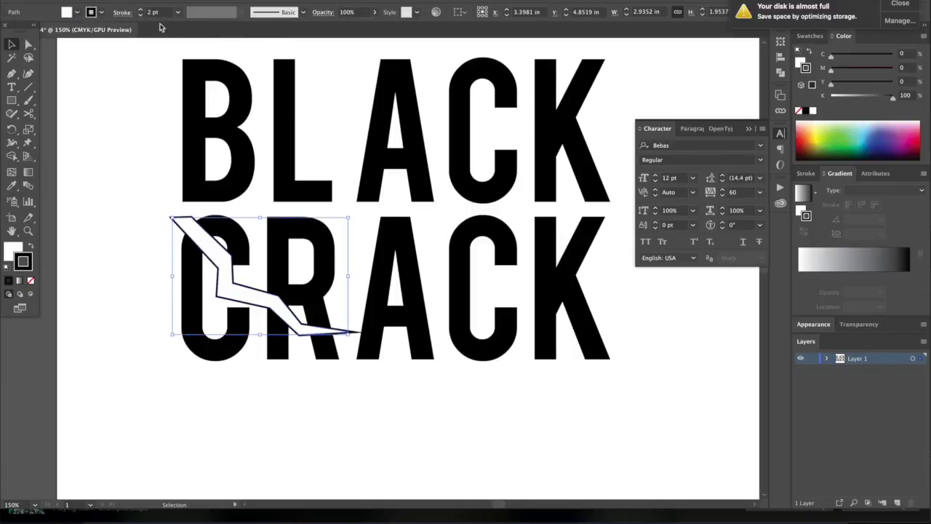
click(141, 9)
click(77, 293)
Move the word CRACK together with its crack shape down to open a gap below BLACK.
scroll(78, 295, up, 2)
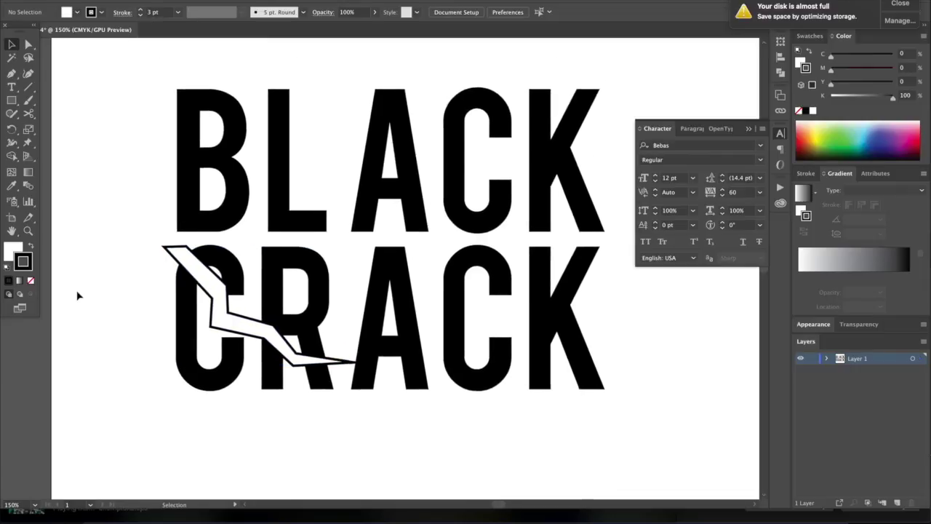
scroll(78, 296, right, 2)
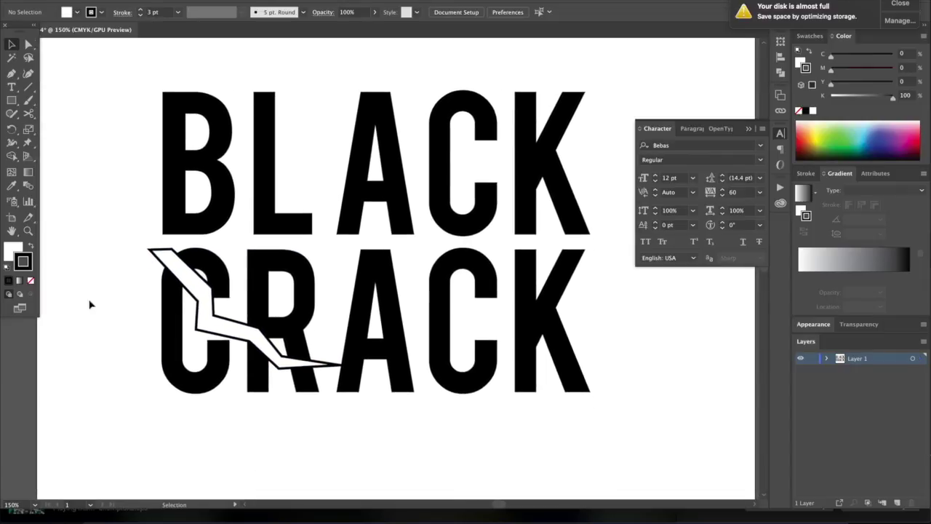
scroll(143, 384, down, 3)
scroll(143, 383, right, 1)
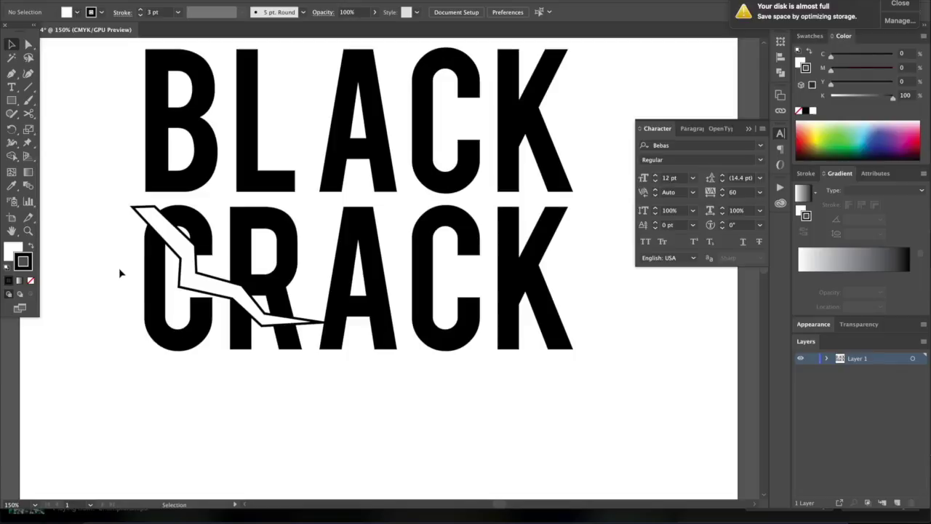
drag(109, 257, 578, 329)
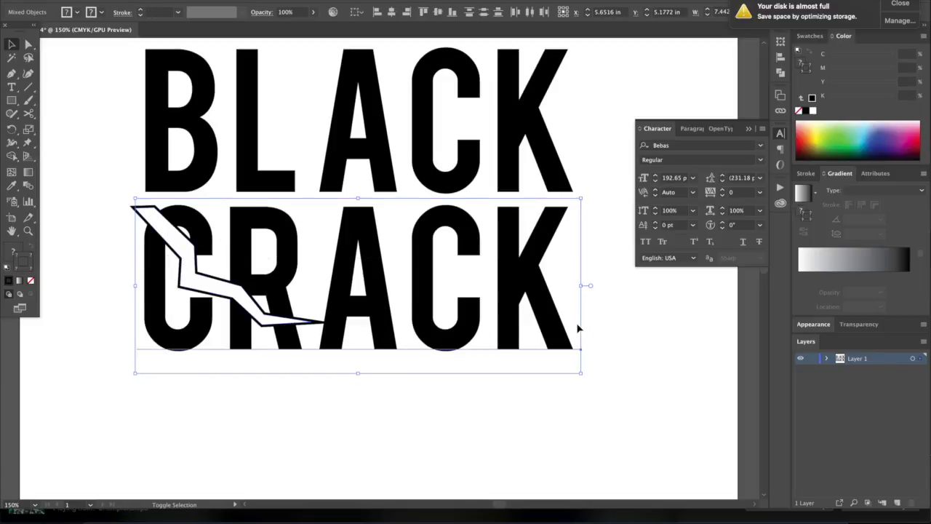
key(Down)
key(Down)
key(Down)
key(Down)
key(Down)
key(Down)
key(Down)
key(Down)
key(Down)
key(Down)
key(Down)
key(Down)
key(Down)
key(Down)
key(Down)
key(Down)
key(Down)
key(Down)
key(Down)
key(Down)
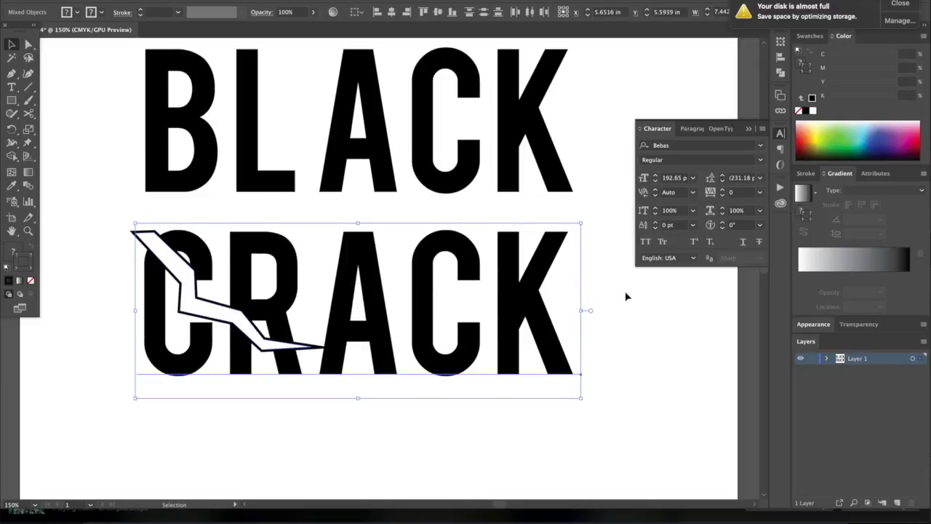
key(Down)
key(Down)
key(Down)
key(Down)
key(Down)
key(Down)
key(Down)
click(609, 328)
Add the text "DON'T" in the gap between BLACK and CRACK.
key(r)
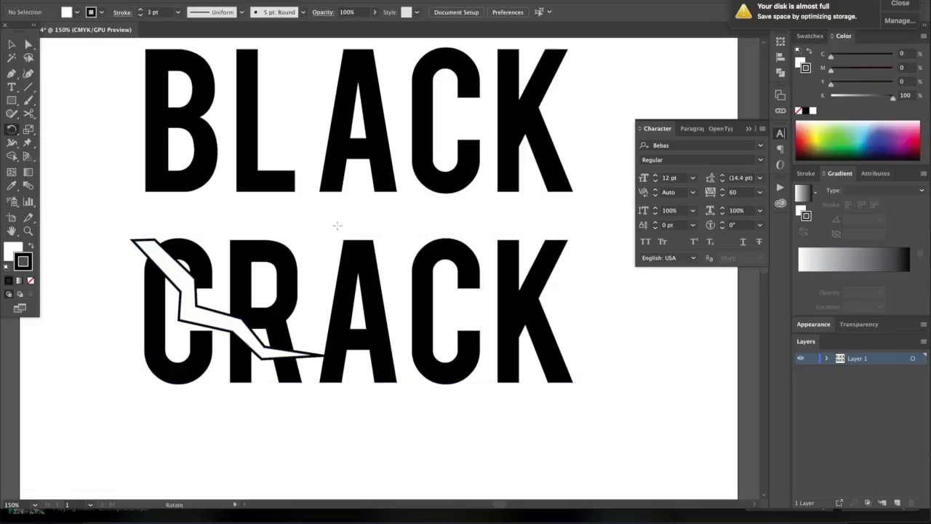
key(t)
click(340, 222)
text(DON'T)
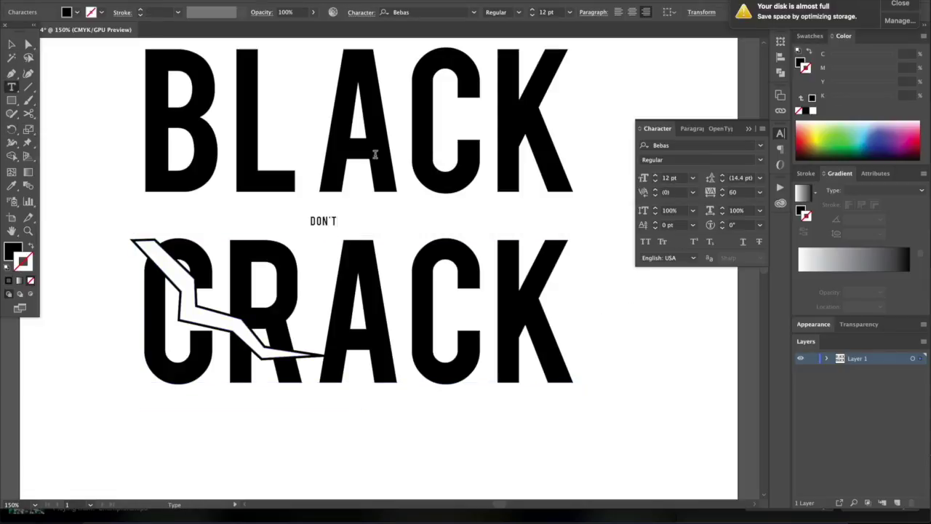
key(Escape)
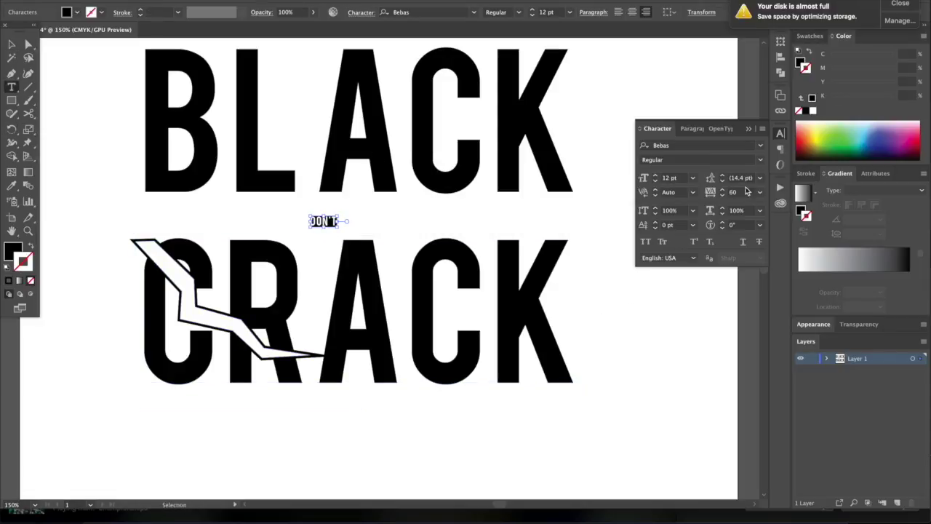
Set the tracking of DON'T to 0 and enlarge the text to about 36 pt beneath the A of BLACK.
click(759, 191)
click(772, 279)
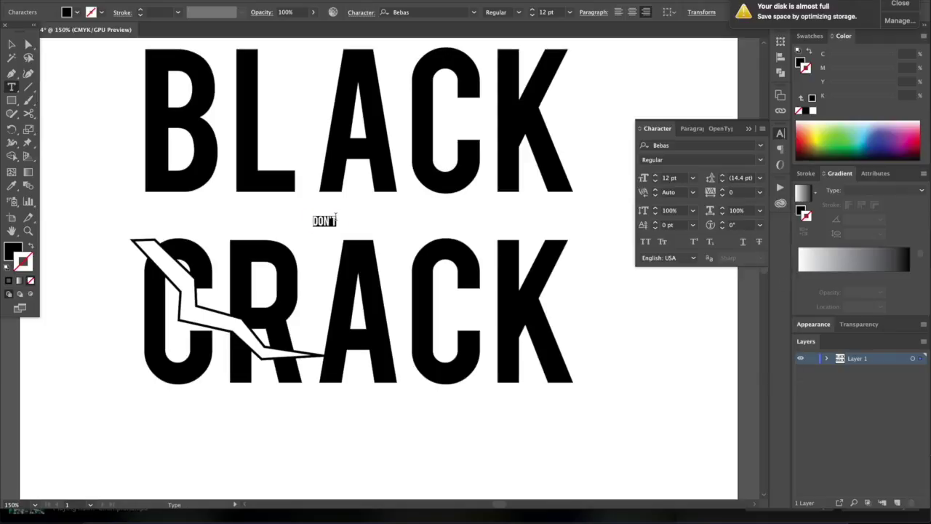
click(12, 45)
drag(336, 215, 364, 216)
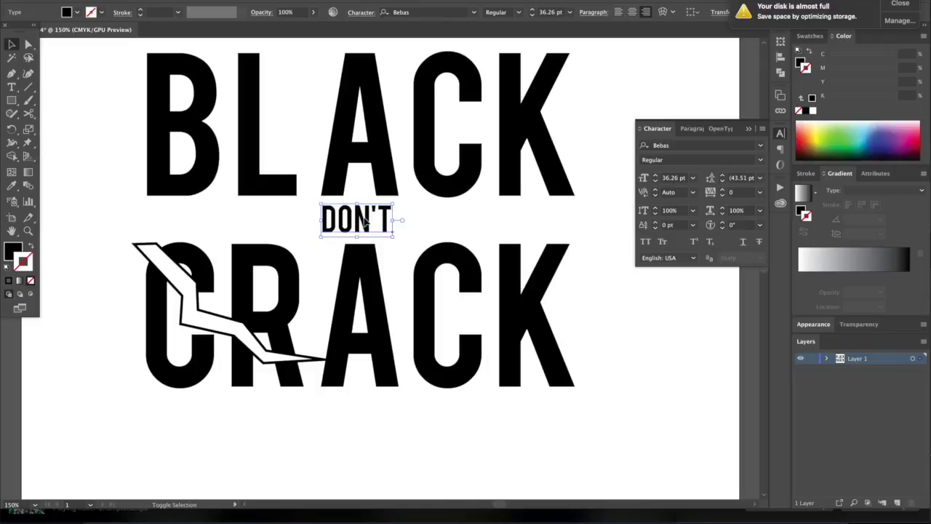
Nudge DON'T vertically until it sits just below the A of BLACK with a small gap.
key(super+plus)
key(super+plus)
key(shift+Up)
key(shift+Up)
key(Down)
key(Down)
key(Down)
key(Down)
key(Down)
key(Down)
key(Down)
key(Down)
key(Down)
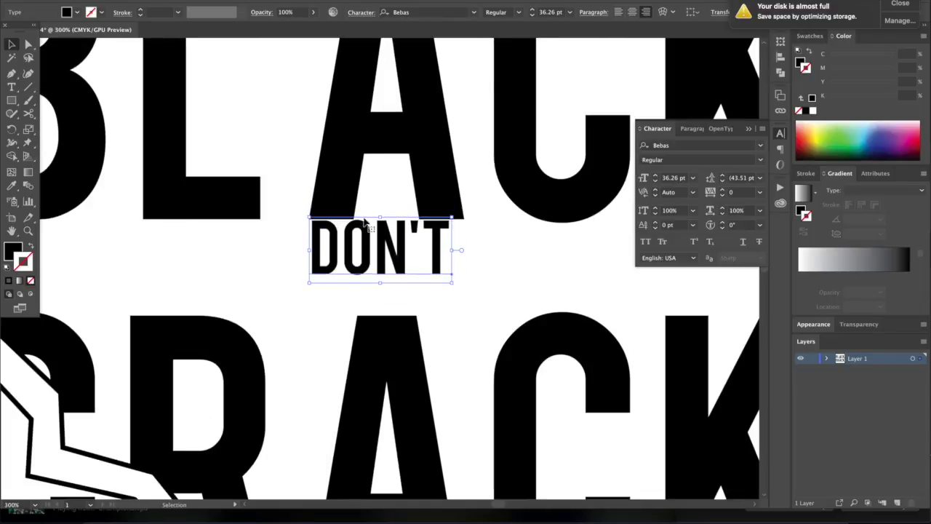
key(Up)
key(Down)
key(Up)
key(shift+Down)
Move CRACK and its crack shape up so the gap below DON'T matches the gap above it.
click(402, 332)
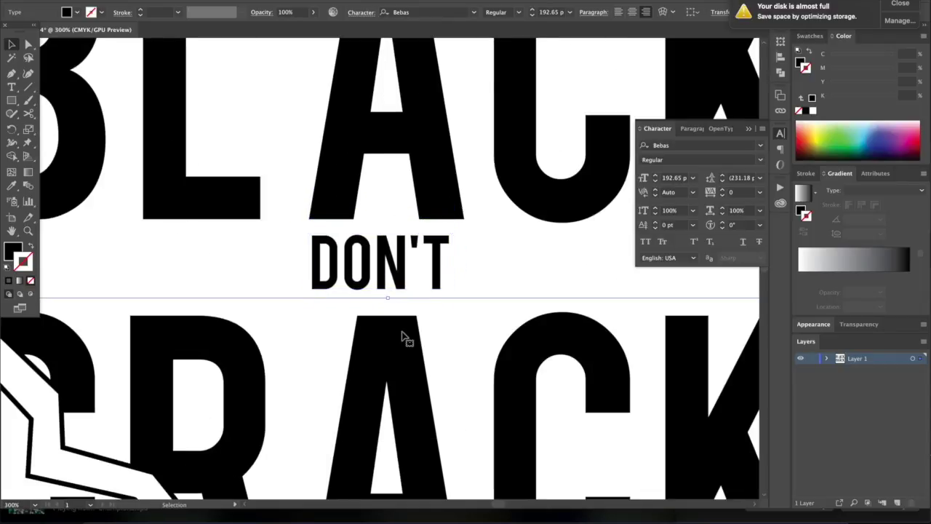
shift+click(58, 424)
key(shift+Up)
key(shift+Up)
key(Down)
key(Down)
key(Down)
key(Down)
key(Down)
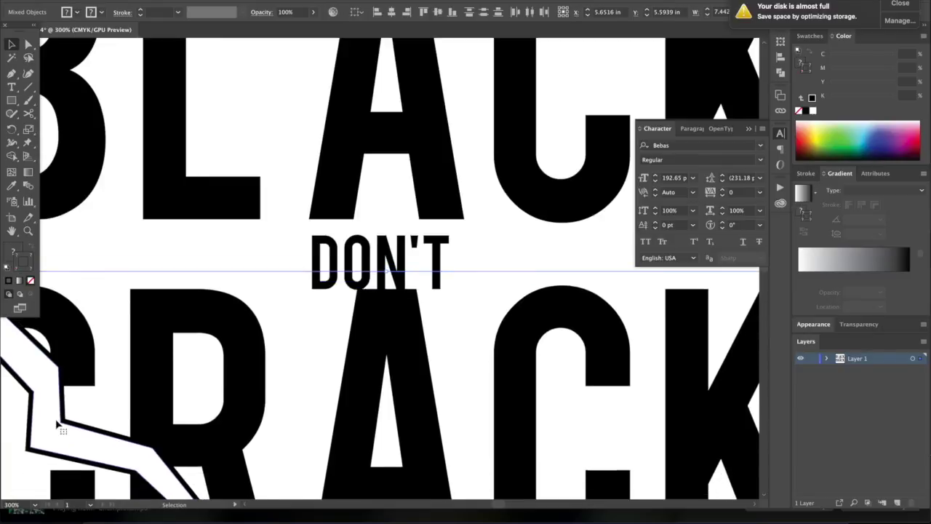
key(Up)
drag(58, 425, 58, 440)
click(235, 243)
key(super+minus)
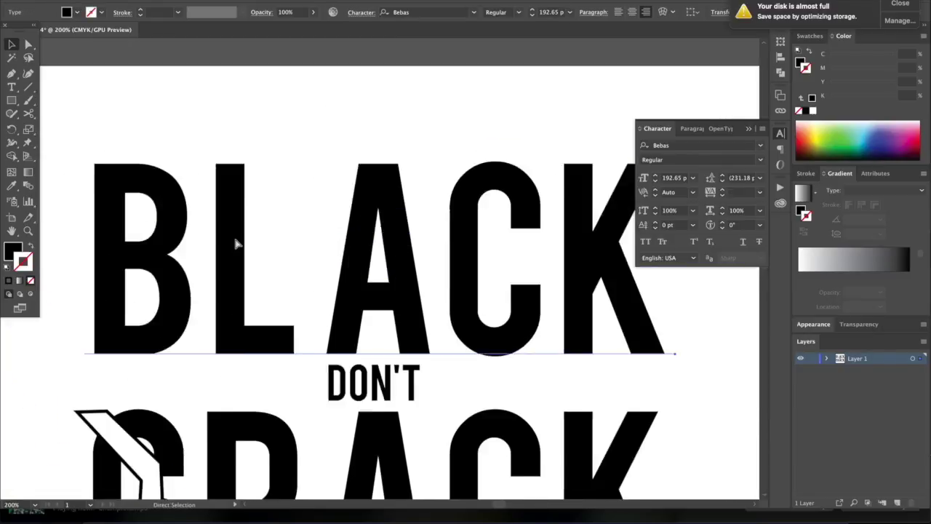
click(430, 140)
scroll(431, 171, down, 5)
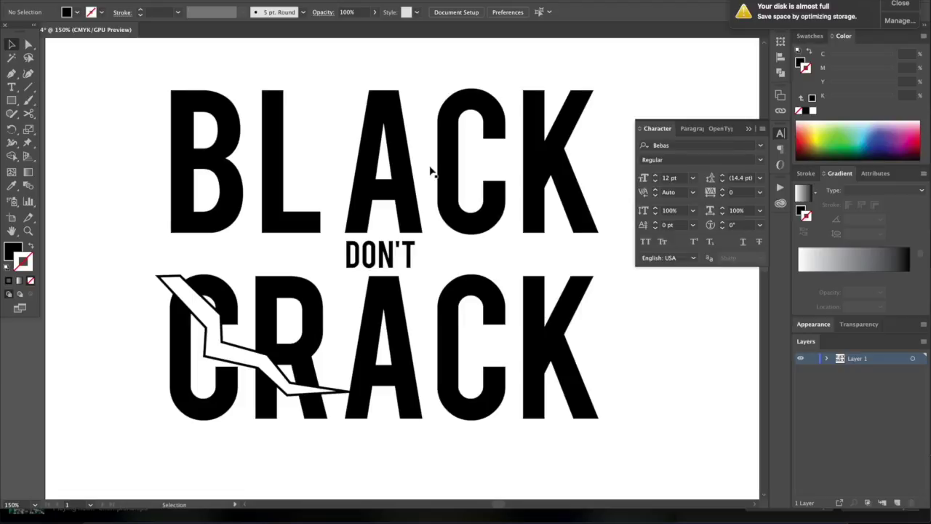
Draw a small black rectangle about 0.14 by 0.07 in near the T of DON'T.
click(13, 98)
scroll(409, 249, up, 5)
drag(454, 194, 476, 205)
key(ctrl+minus)
key(ctrl+minus)
key(ctrl+minus)
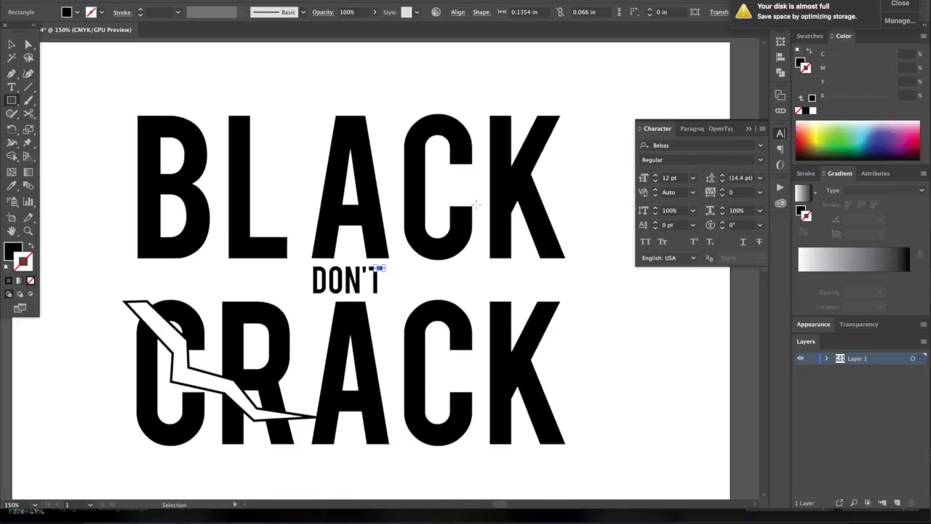
Move the small black rectangle to just right of the T in DON'T.
click(13, 45)
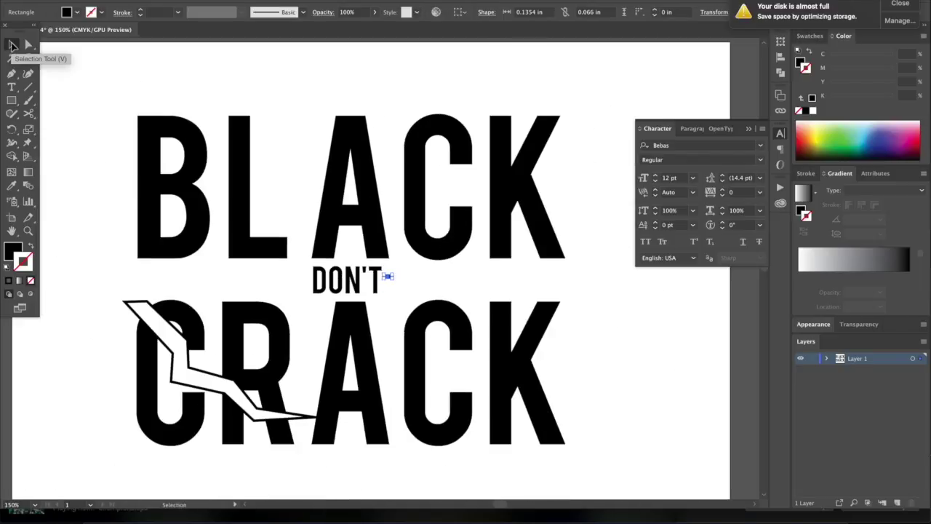
key(super+plus)
key(super+plus)
click(412, 270)
click(386, 269)
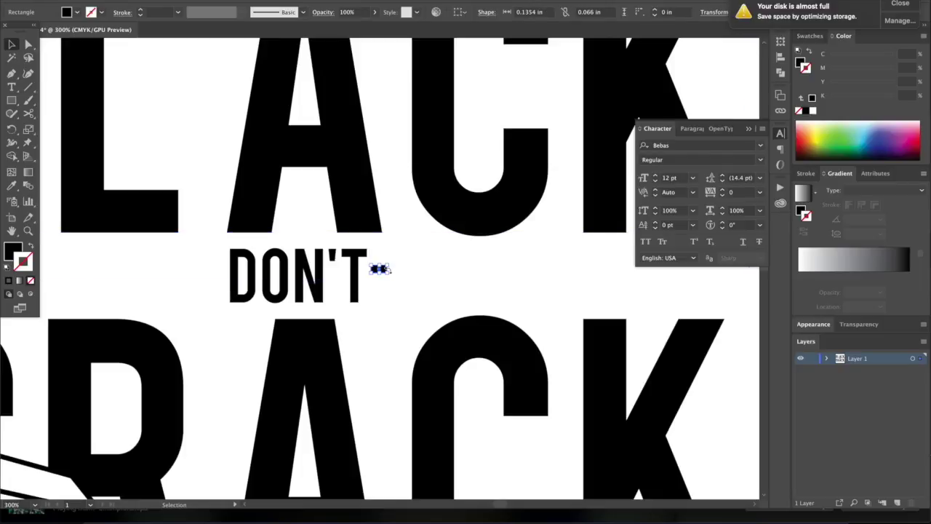
key(ctrl+plus)
key(ctrl+plus)
key(ctrl+plus)
key(ctrl+plus)
key(ctrl+plus)
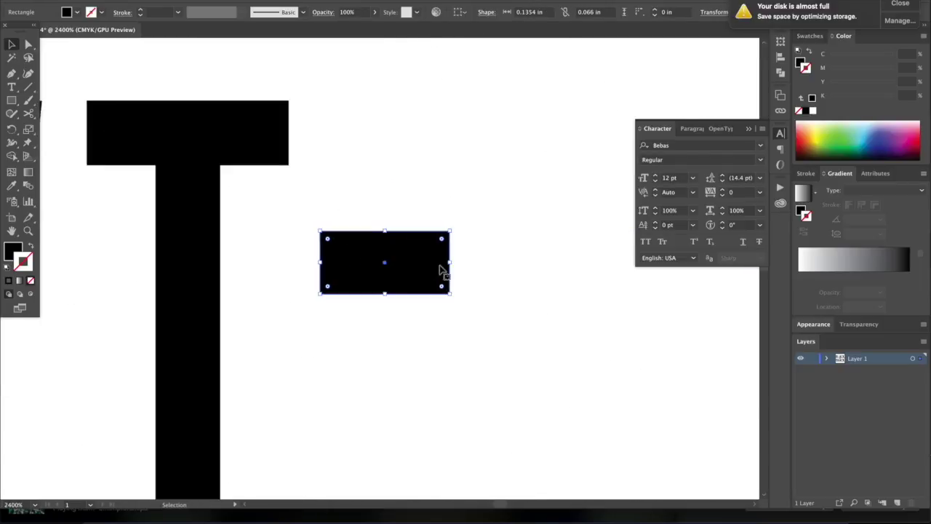
Stretch the rectangle to the right into a thin line about 1.15 in wide, keeping its thickness.
scroll(434, 269, right, 5)
drag(216, 252, 672, 286)
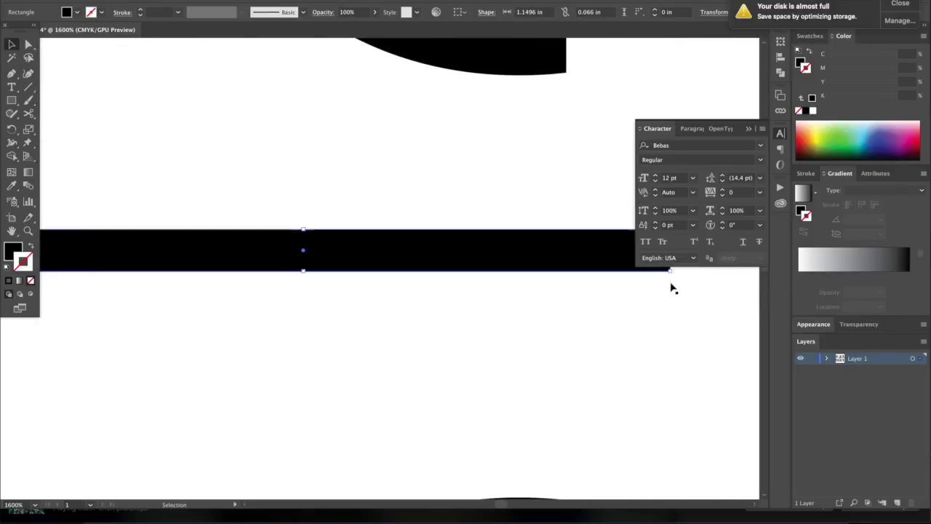
key(ctrl+minus)
key(ctrl+minus)
key(ctrl+minus)
key(ctrl+minus)
key(ctrl+minus)
key(ctrl+minus)
key(ctrl+minus)
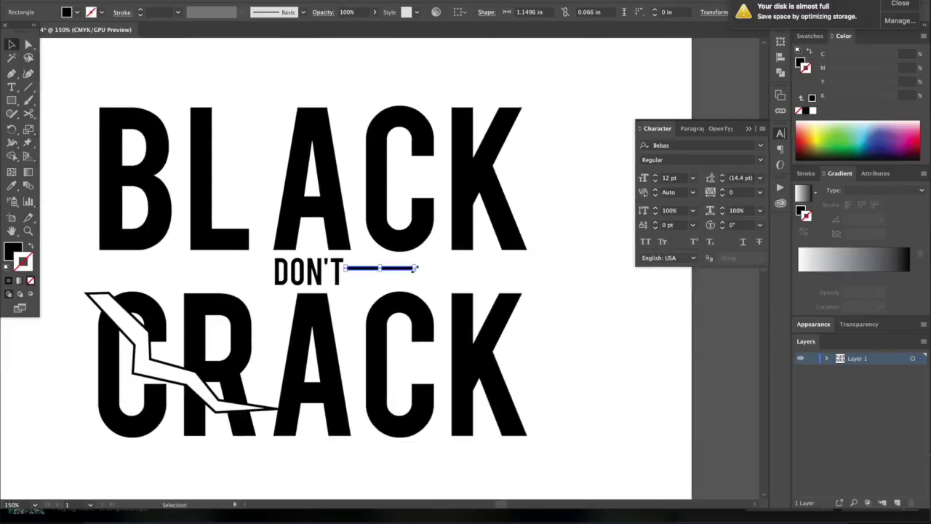
Show the rulers and add vertical guides at the right edge of the K and the left edge of the B in BLACK.
key(ctrl+r)
drag(9, 342, 529, 373)
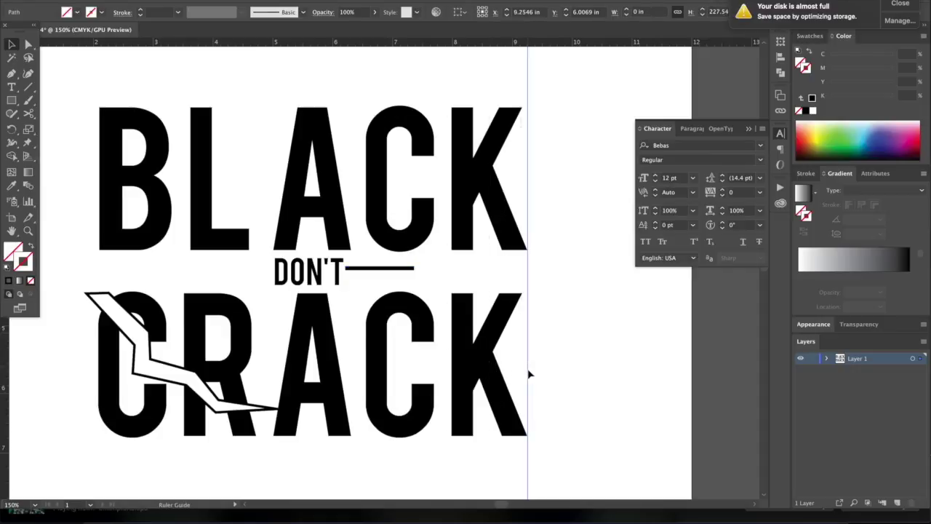
drag(2, 362, 99, 369)
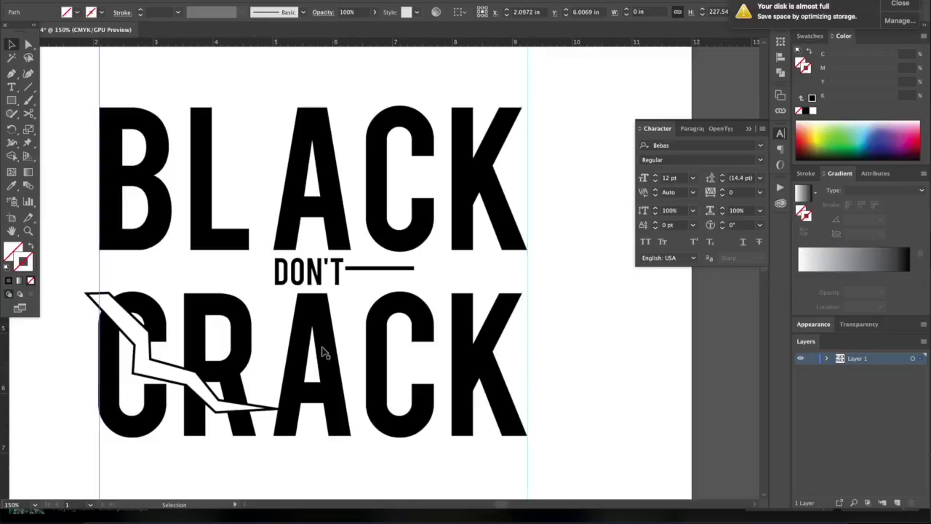
click(571, 344)
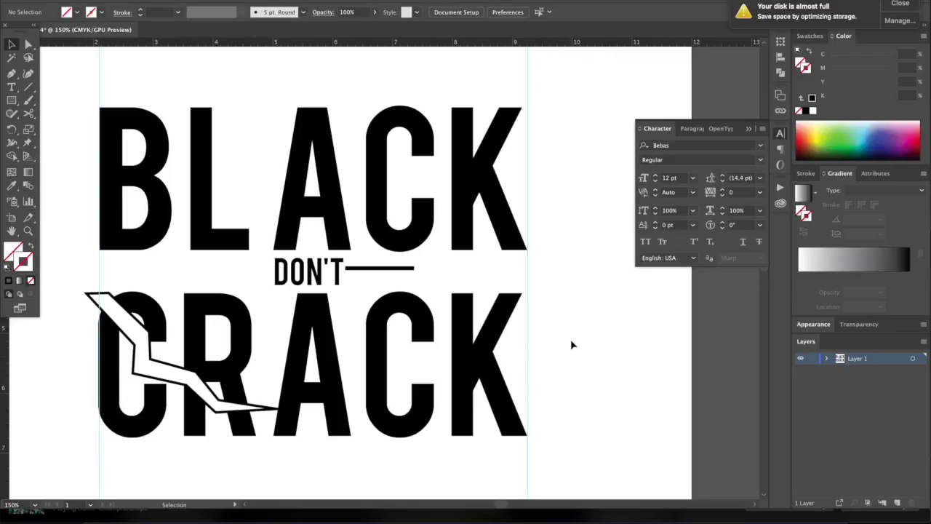
Extend the line beside DON'T to the right guide, making it about 3.05 in wide.
key(super+equal)
key(super+equal)
key(super+equal)
key(super+equal)
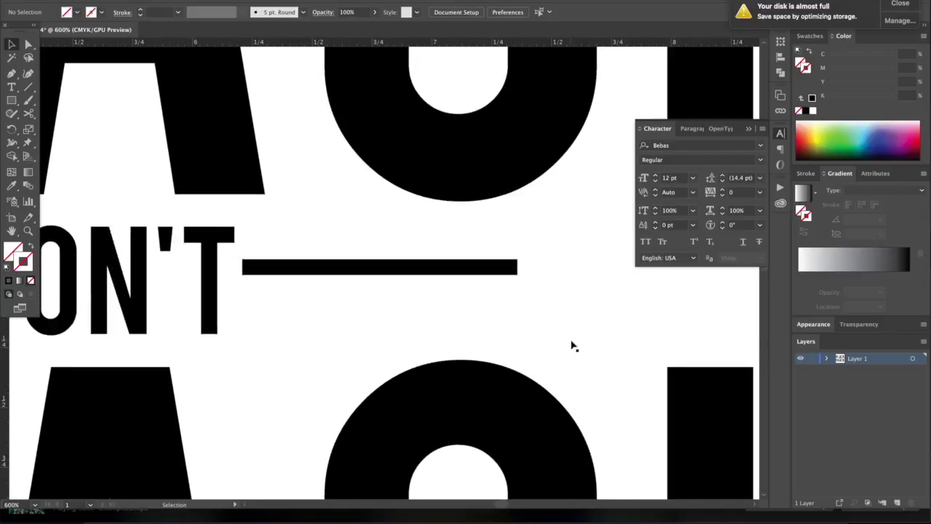
scroll(571, 345, right, 5)
click(189, 232)
drag(189, 232, 652, 318)
scroll(653, 321, right, 3)
scroll(653, 317, right, 1)
drag(543, 246, 533, 245)
click(543, 248)
key(super+0)
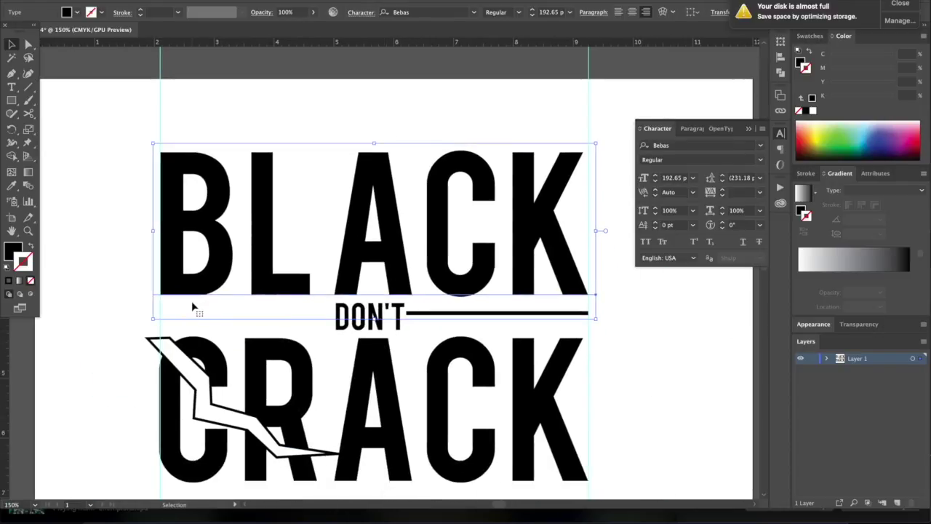
Reposition the left guide to the outer left edge of the C in CRACK.
key(super+plus)
key(super+plus)
key(super+plus)
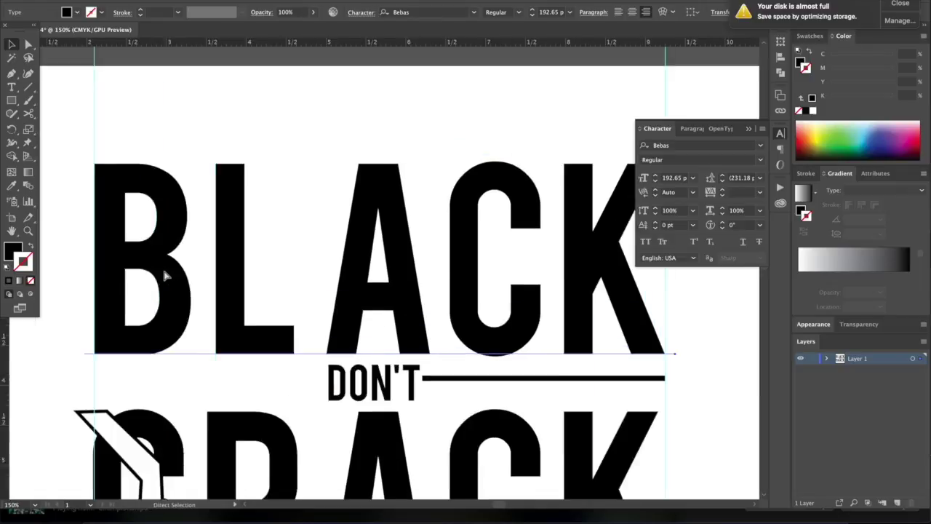
scroll(167, 277, left, 4)
scroll(167, 276, down, 2)
click(137, 355)
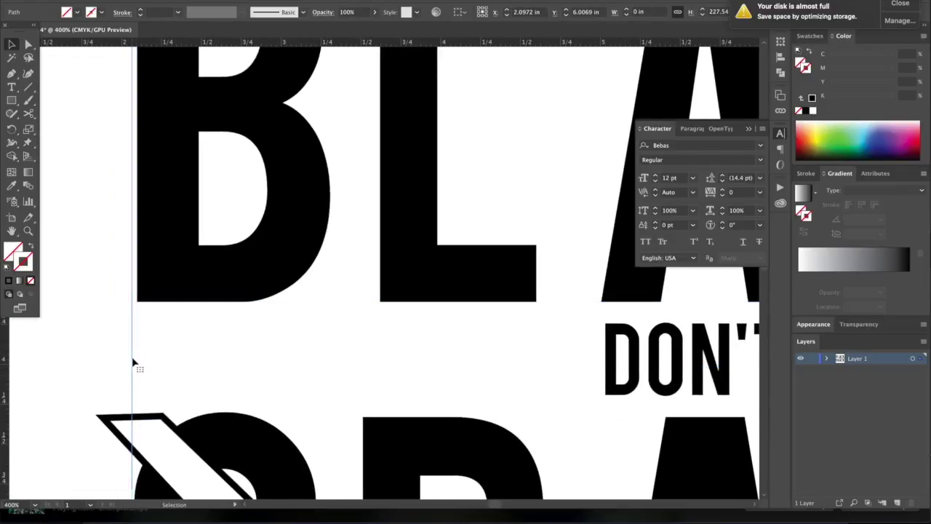
scroll(133, 360, down, 5)
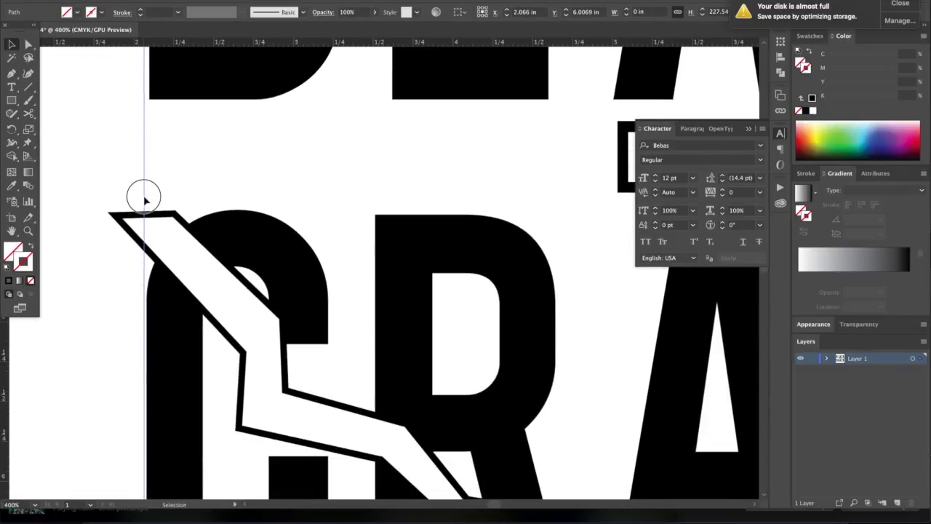
mouse_move(144, 198)
mouse_down()
mouse_move(62, 203)
mouse_move(143, 223)
mouse_move(146, 237)
mouse_up()
key(super+z)
scroll(99, 263, down, 2)
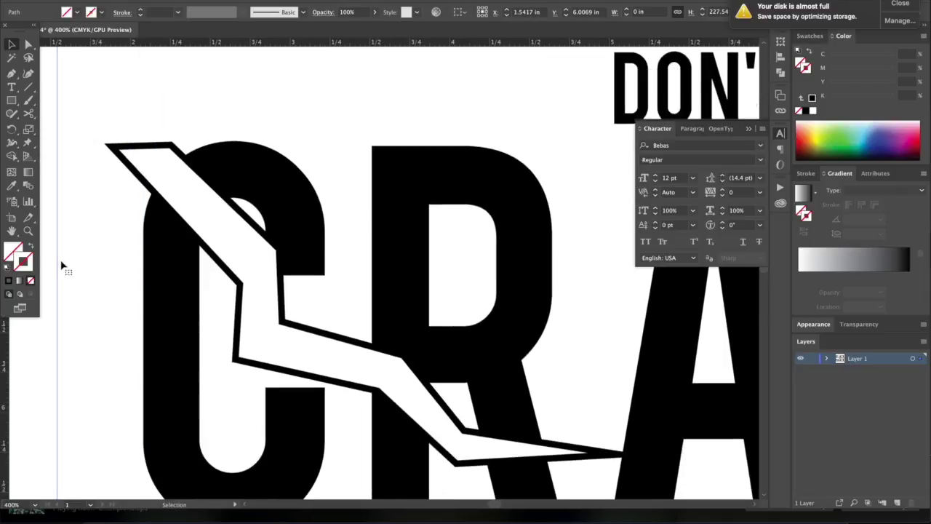
drag(58, 266, 143, 300)
scroll(146, 277, up, 5)
click(201, 212)
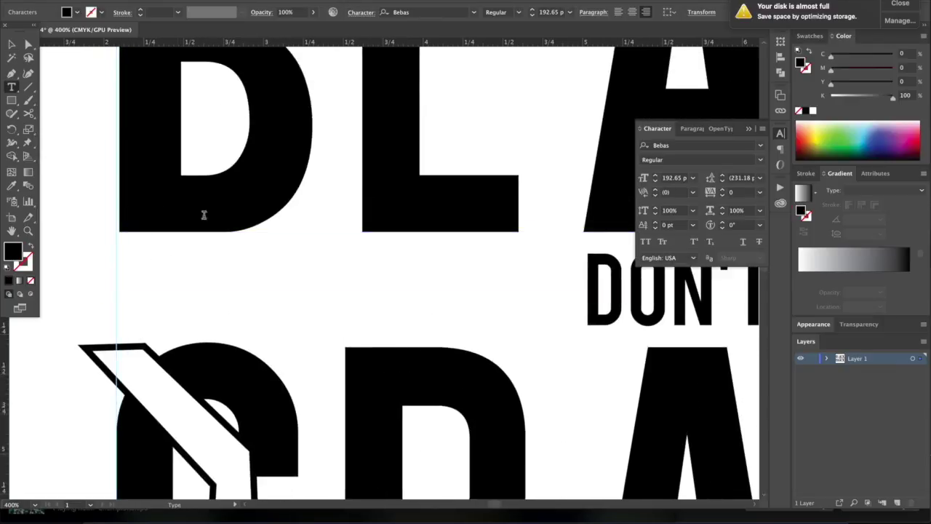
key(super+minus)
key(super+minus)
key(super+minus)
scroll(277, 205, right, 2)
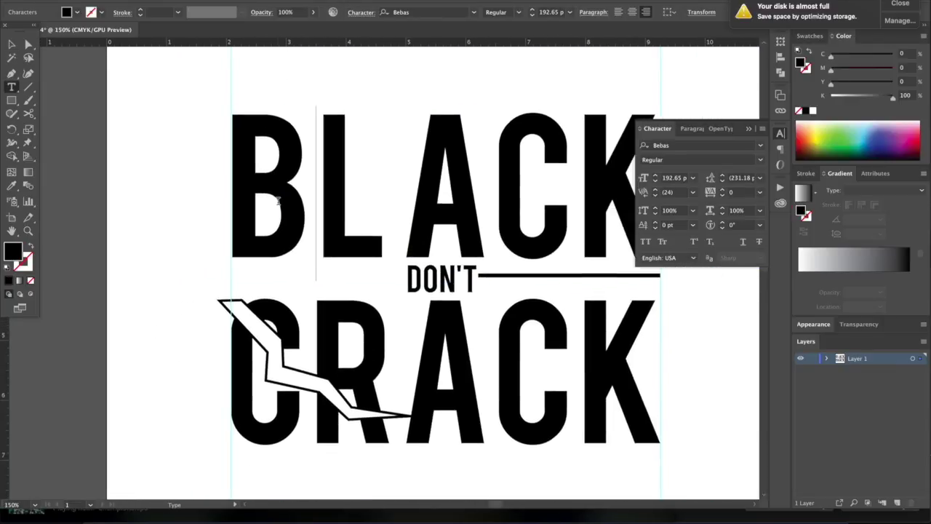
scroll(367, 231, right, 2)
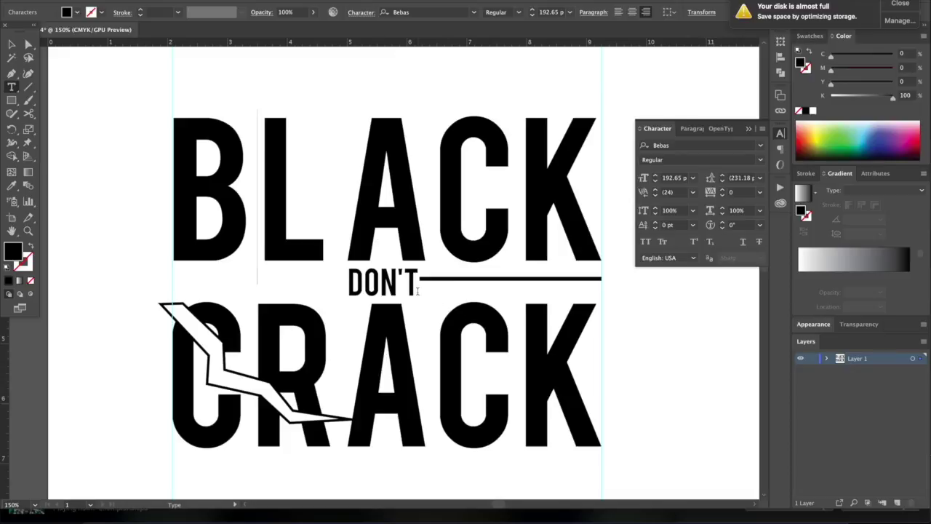
key(Escape)
Center DON'T horizontally between the guides by aligning it with a temporary full-width rectangle, and delete that rectangle.
key(m)
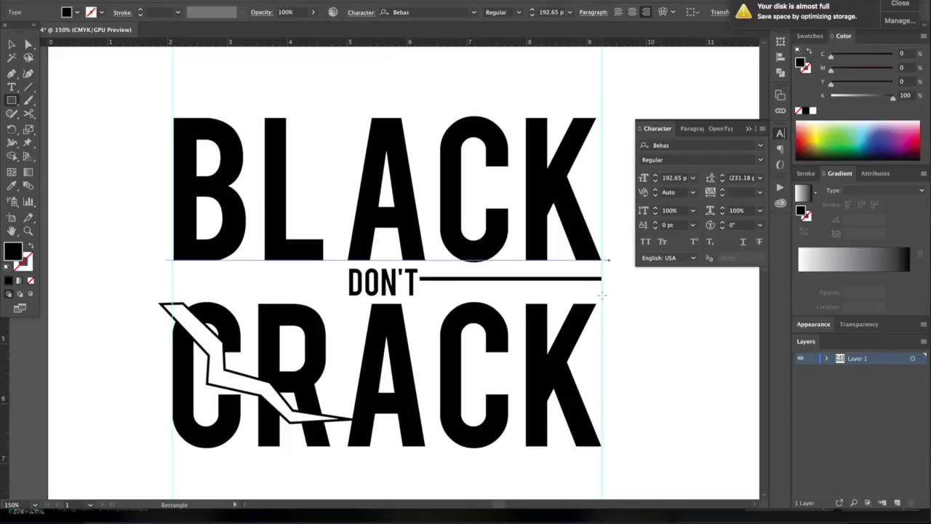
drag(602, 290, 173, 295)
click(13, 44)
shift+click(382, 284)
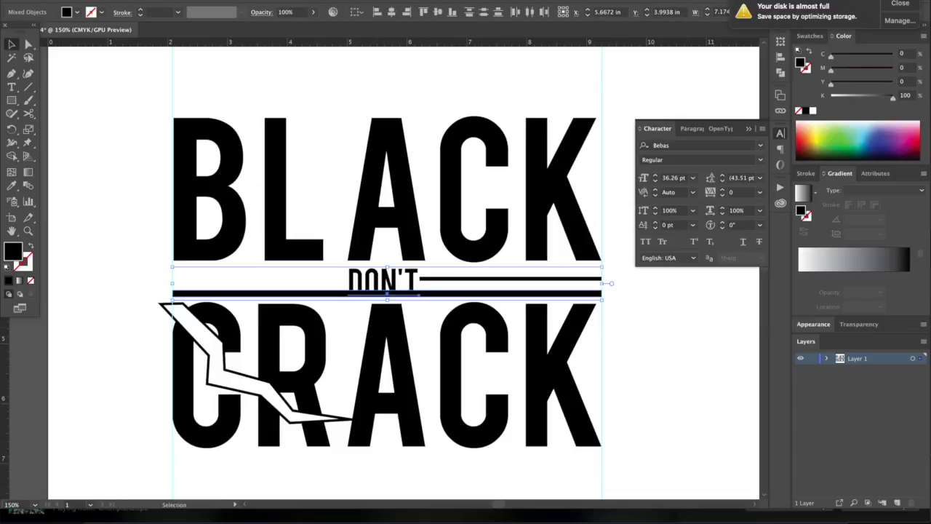
click(391, 12)
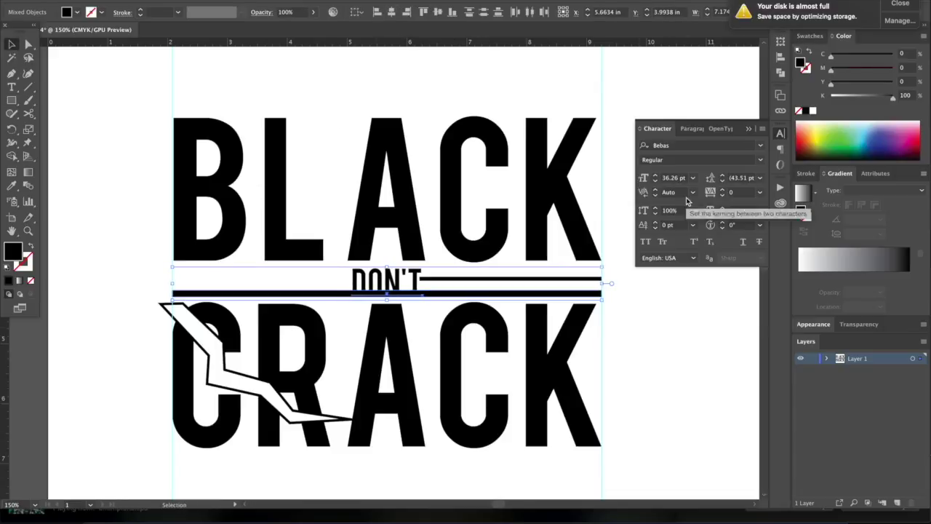
click(545, 295)
key(Delete)
Shorten the line from its left end to about 2.95 in, leaving a small gap after the T of DON'T.
click(512, 279)
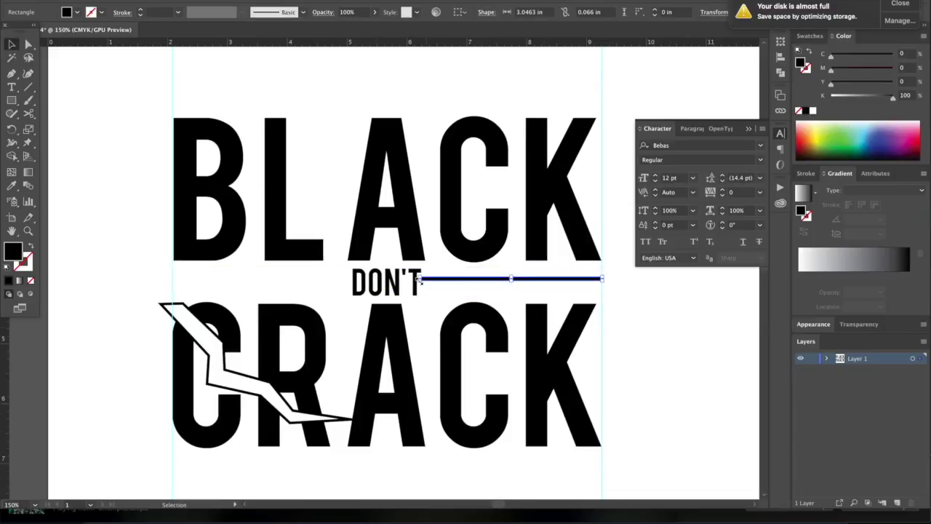
drag(419, 277, 425, 282)
scroll(425, 283, up, 5)
drag(296, 240, 325, 240)
scroll(324, 248, down, 5)
scroll(325, 246, left, 3)
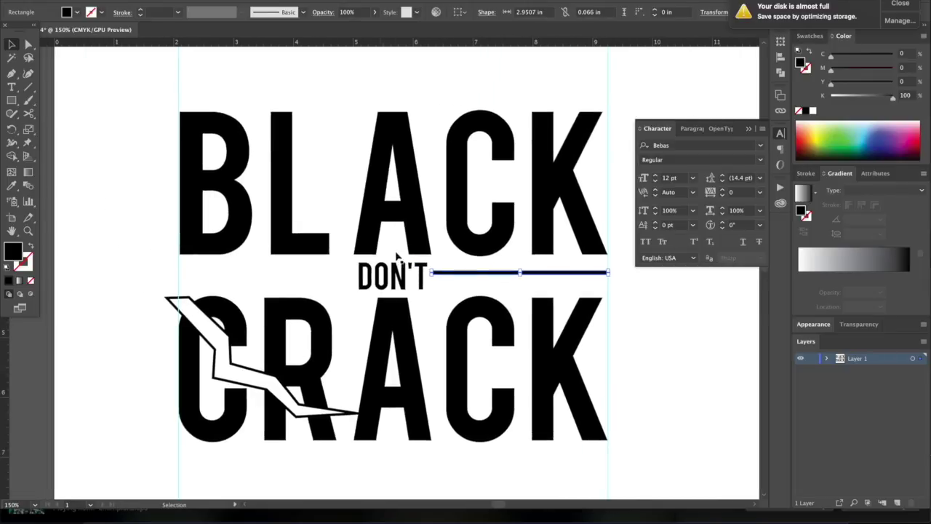
Duplicate the line straight across to the left side of DON'T, with its outer end at the left guide.
drag(470, 278, 218, 291)
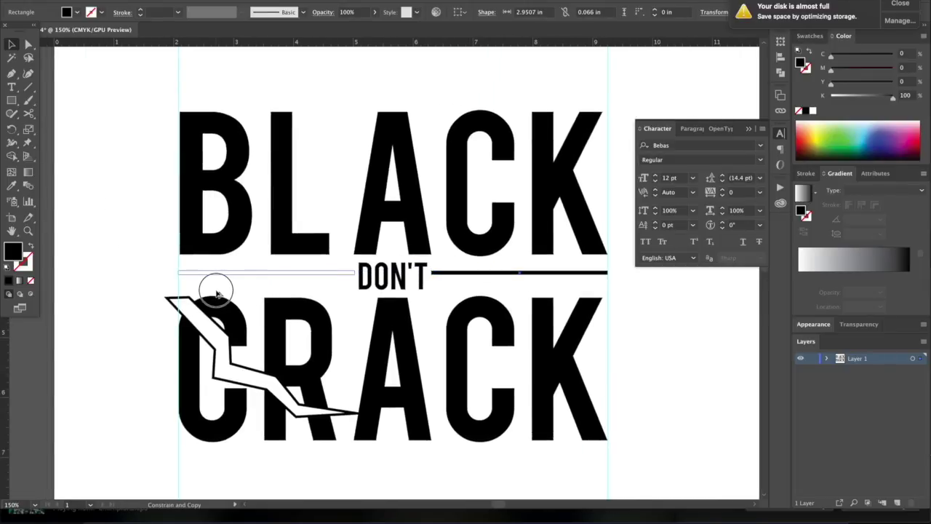
drag(217, 293, 216, 295)
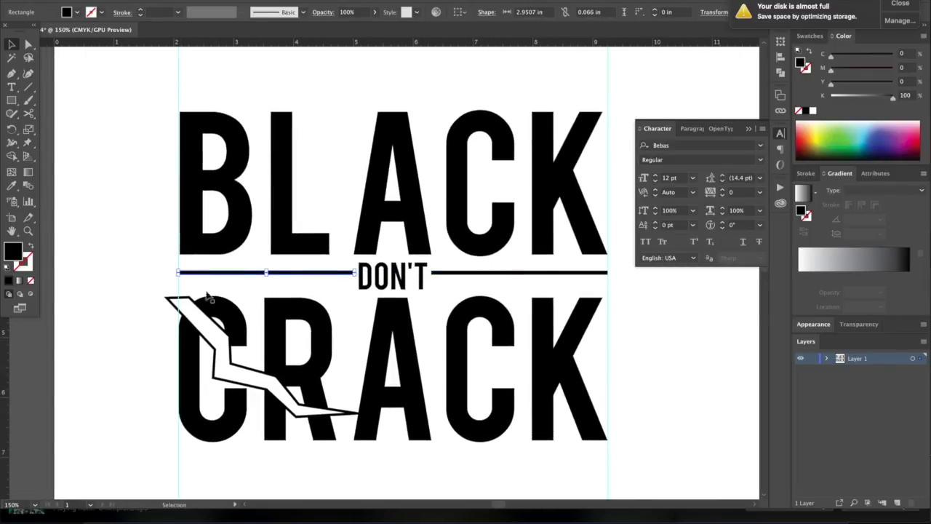
click(112, 287)
key(super+=)
key(super+=)
key(super+=)
key(super+=)
scroll(116, 285, left, 8)
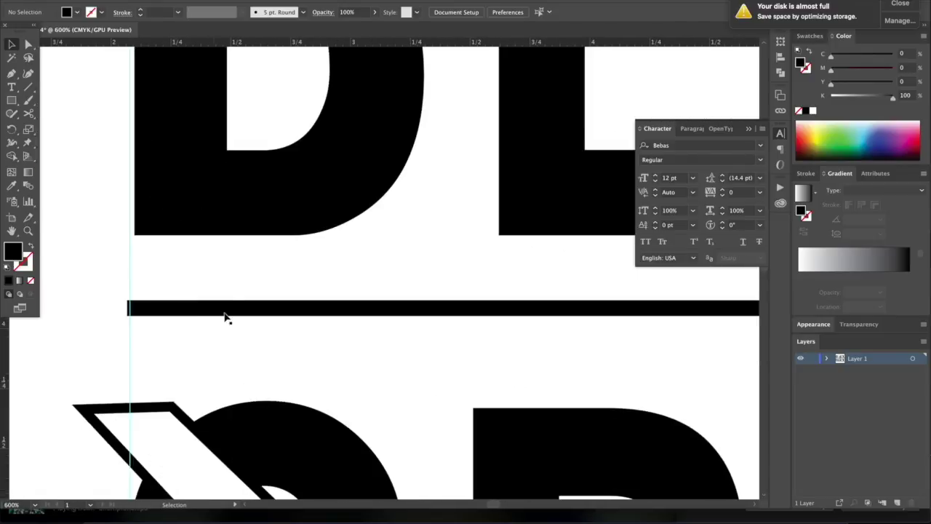
click(225, 315)
click(235, 272)
Examine the overall layout of the two lines, DON'T and both large words against the guides.
key(super+minus)
key(super+minus)
key(super+minus)
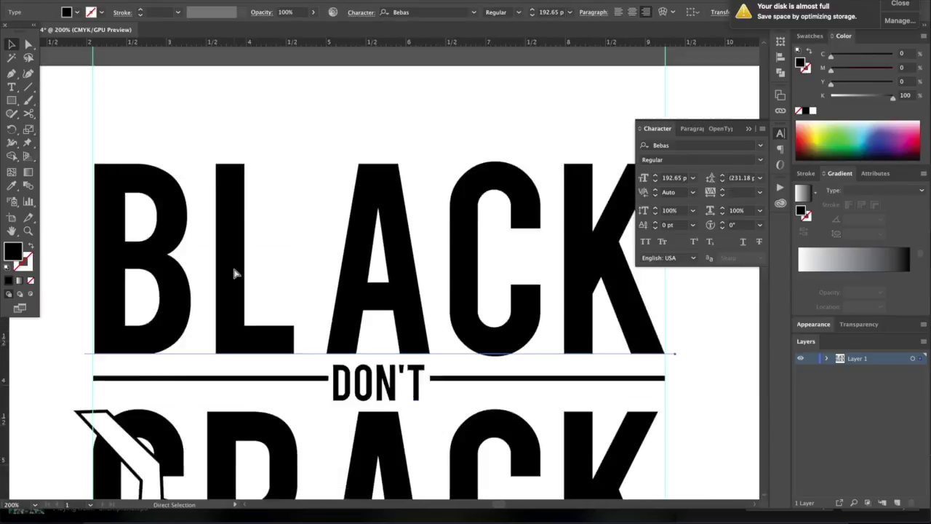
key(super+minus)
key(super+minus)
key(super+minus)
click(553, 405)
key(super+equal)
key(super+equal)
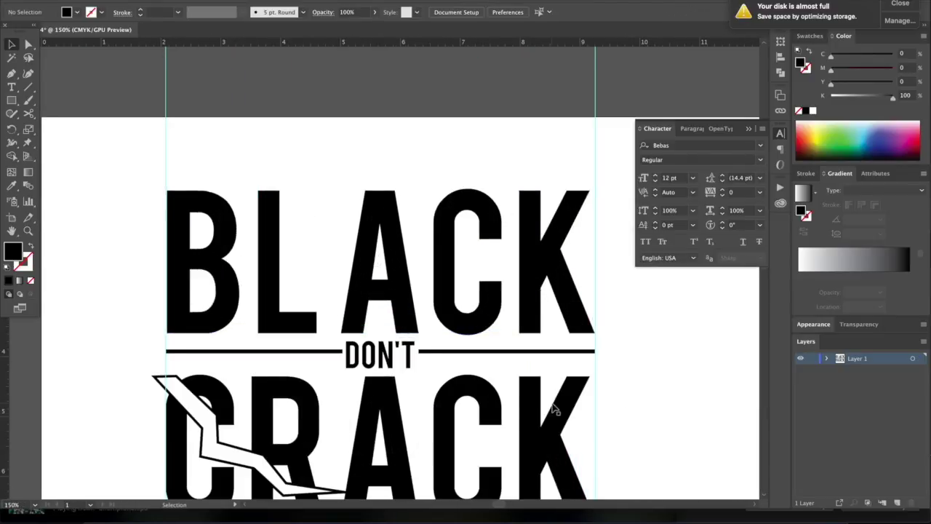
scroll(553, 408, down, 2)
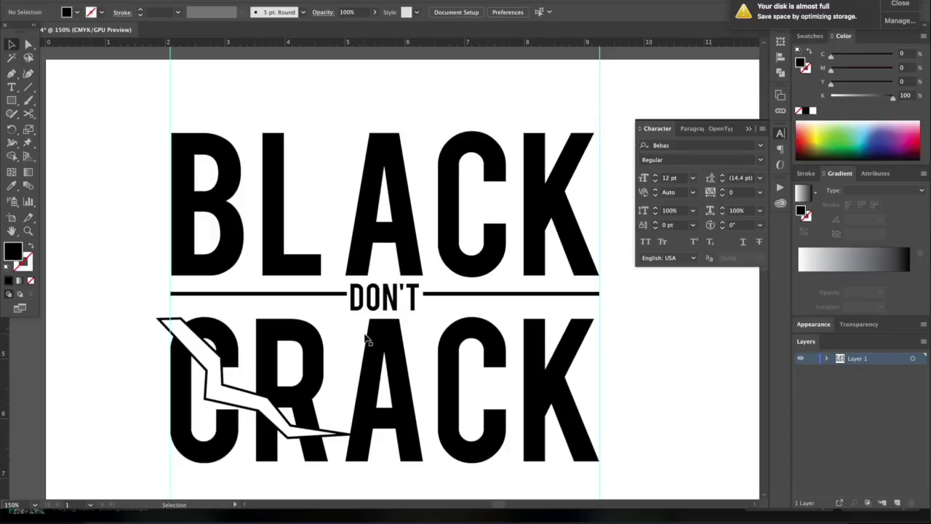
Reduce the tracking of the letters BL in BLACK slightly to bring them closer to the A.
click(301, 239)
double_click(298, 243)
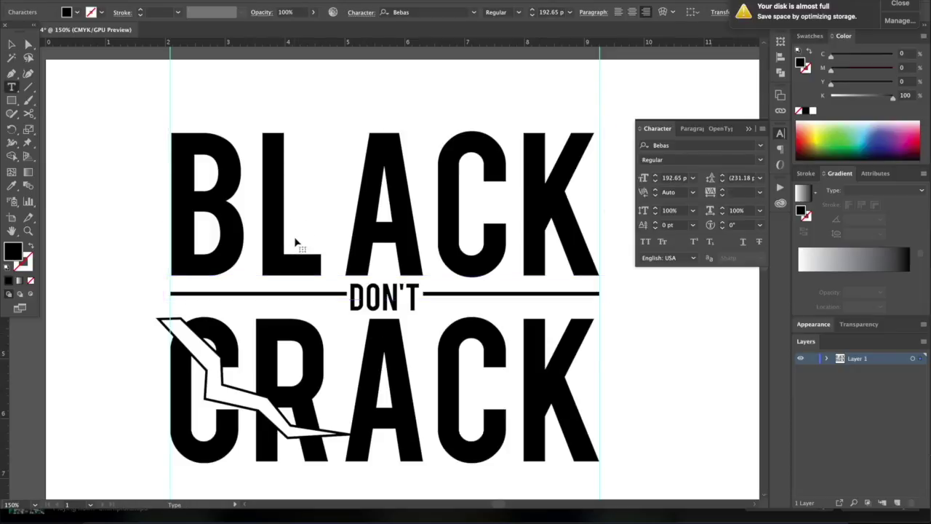
drag(320, 263, 178, 255)
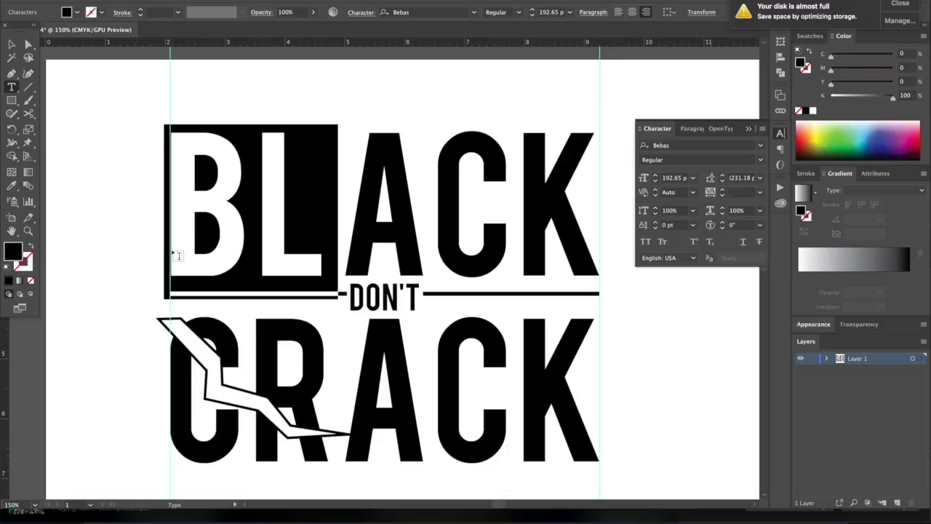
click(722, 196)
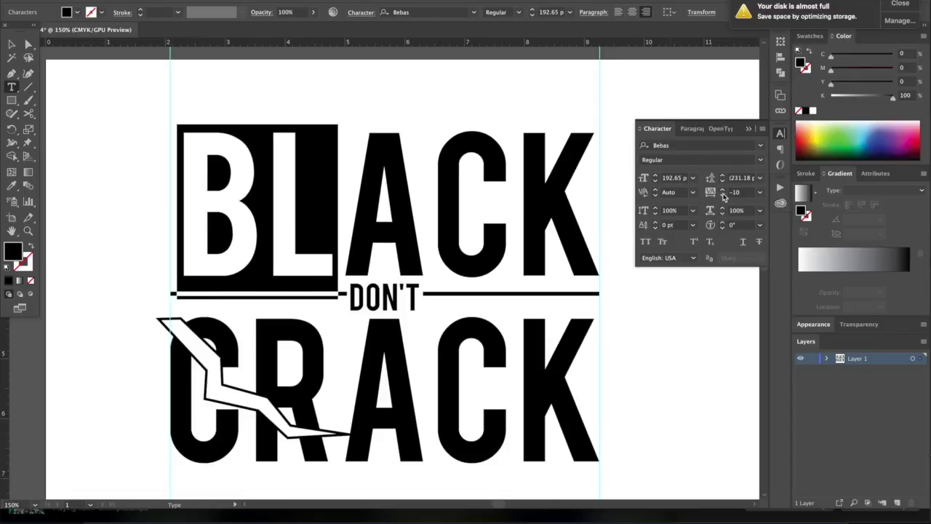
click(723, 191)
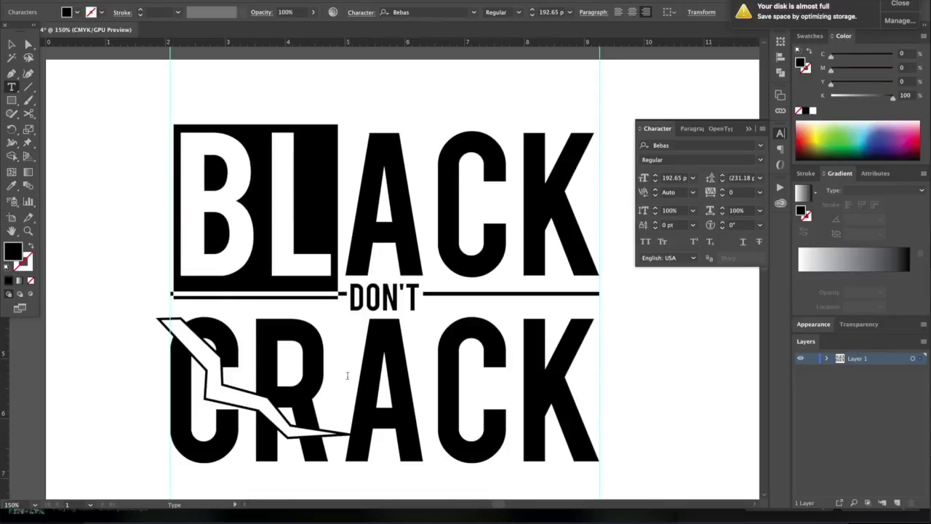
Set the tracking of the letters CR in CRACK to -20, and the R alone to -40.
drag(323, 381, 162, 385)
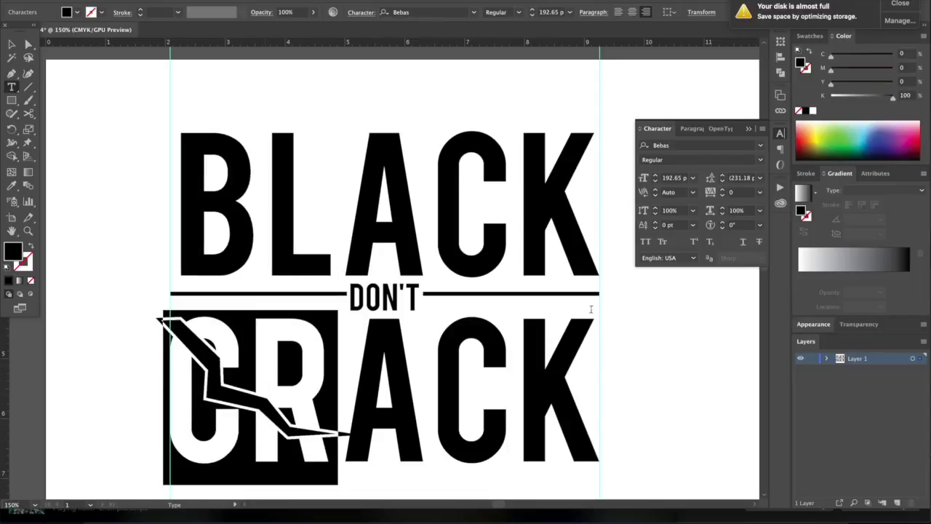
click(721, 194)
click(722, 195)
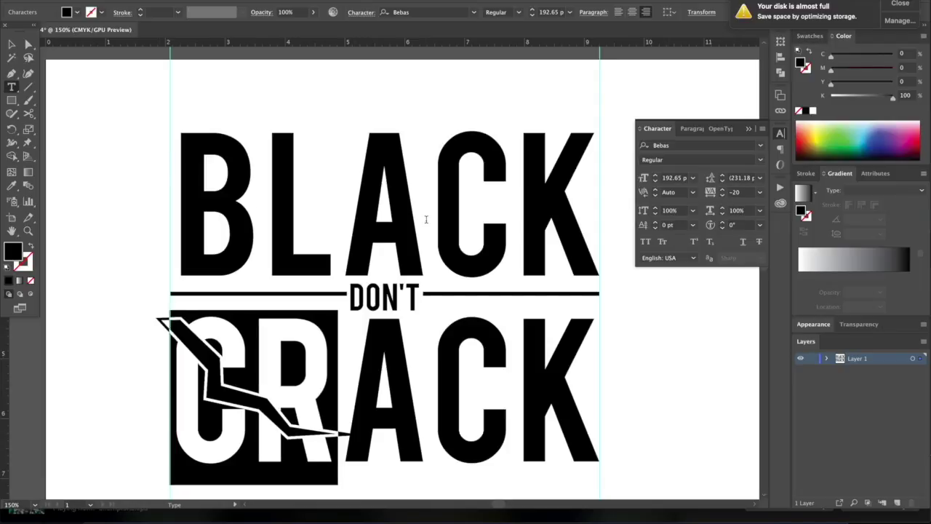
drag(336, 372, 254, 378)
click(722, 195)
click(721, 195)
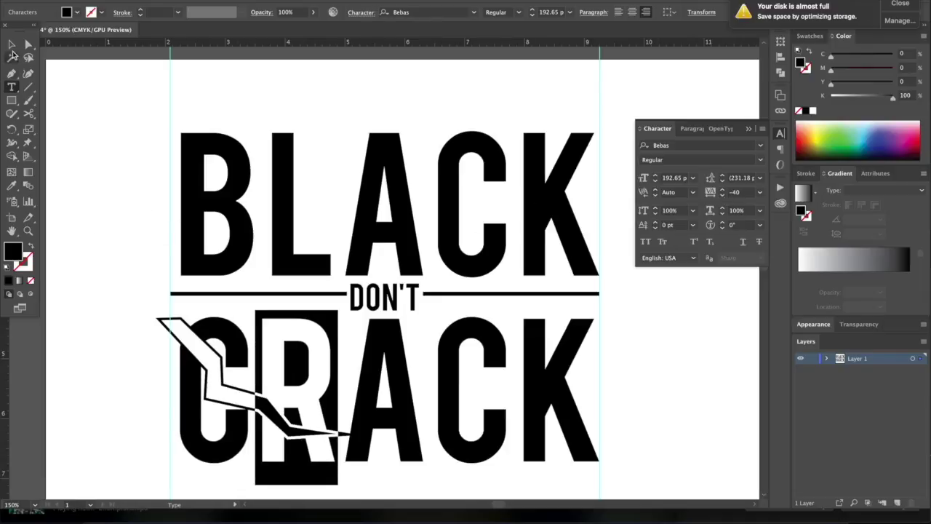
Try moving the left vertical guide to the left edge of the B in BLACK.
click(12, 46)
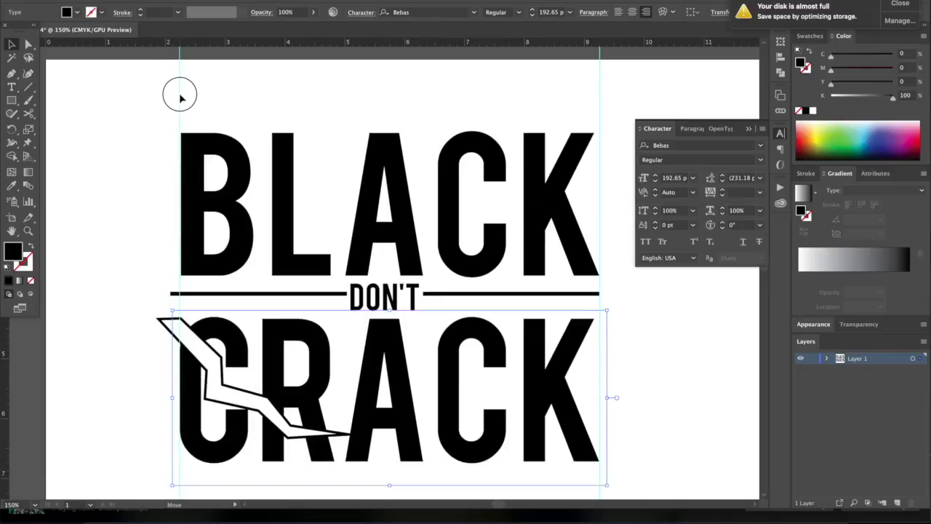
click(180, 94)
click(146, 124)
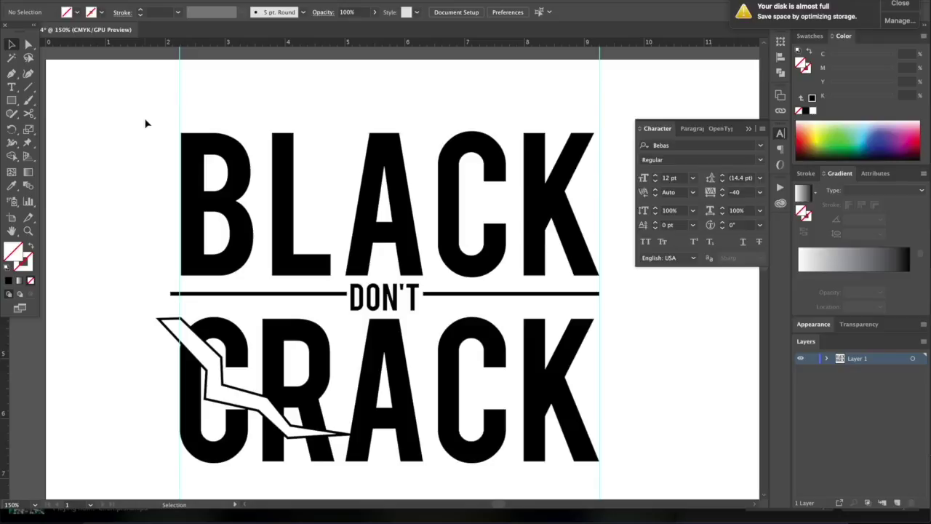
click(173, 294)
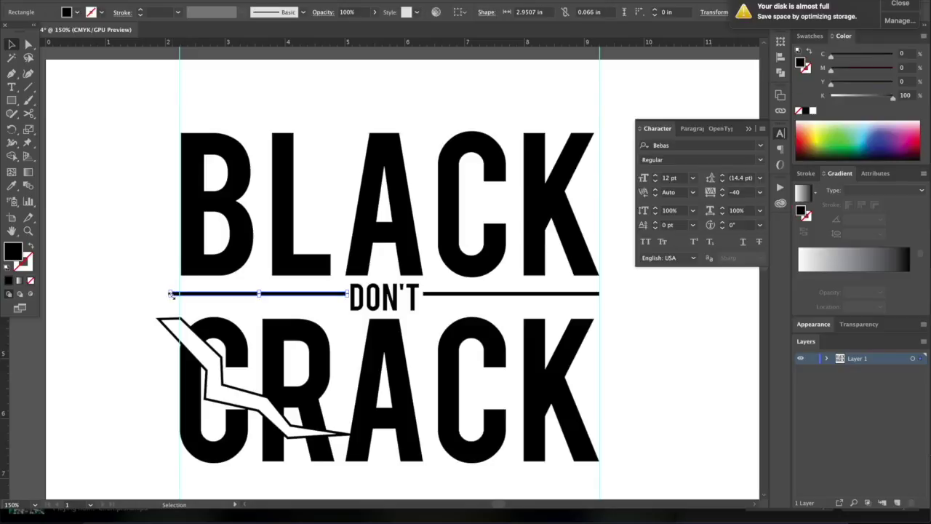
click(154, 288)
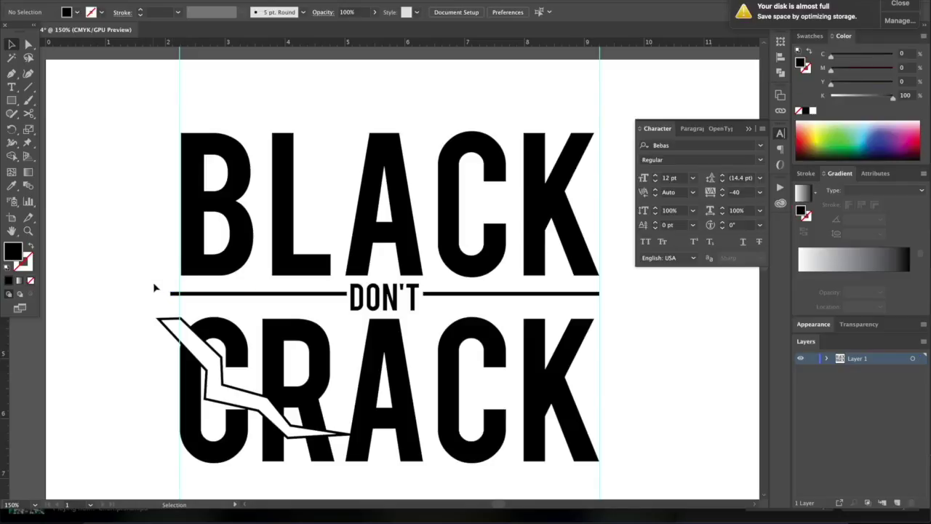
key(super+z)
key(super+shift+z)
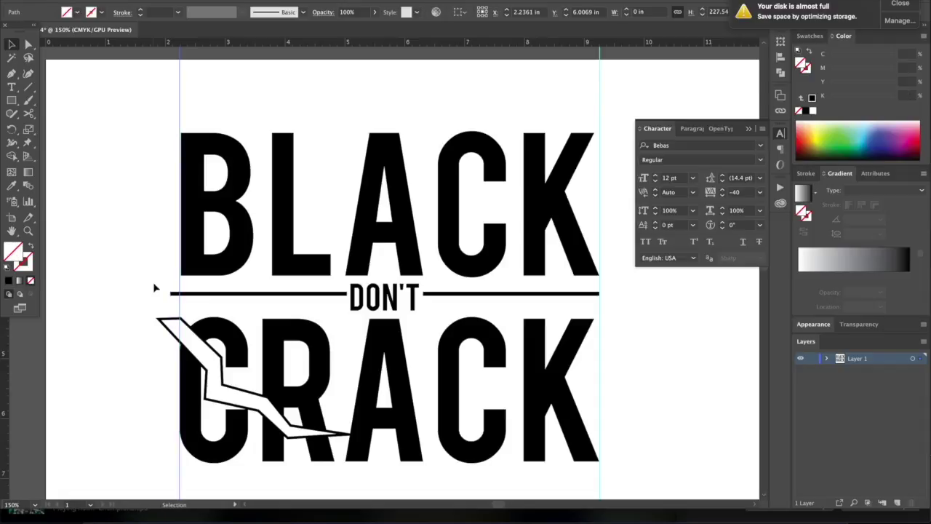
Undo the guide move and the recent tracking changes made to the letters of CRACK and BLACK.
key(super+z)
key(super+z)
key(super+z)
key(super+z)
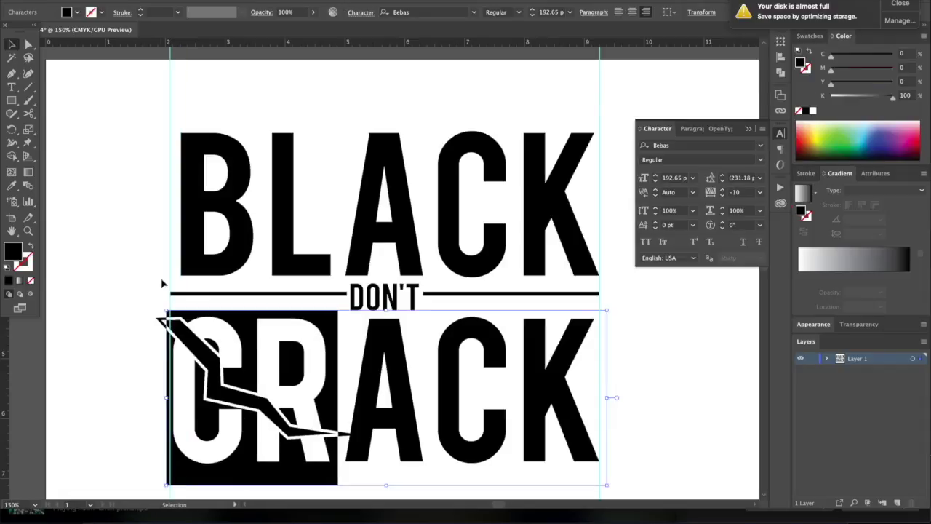
key(ctrl+z)
key(ctrl+z)
key(ctrl+z)
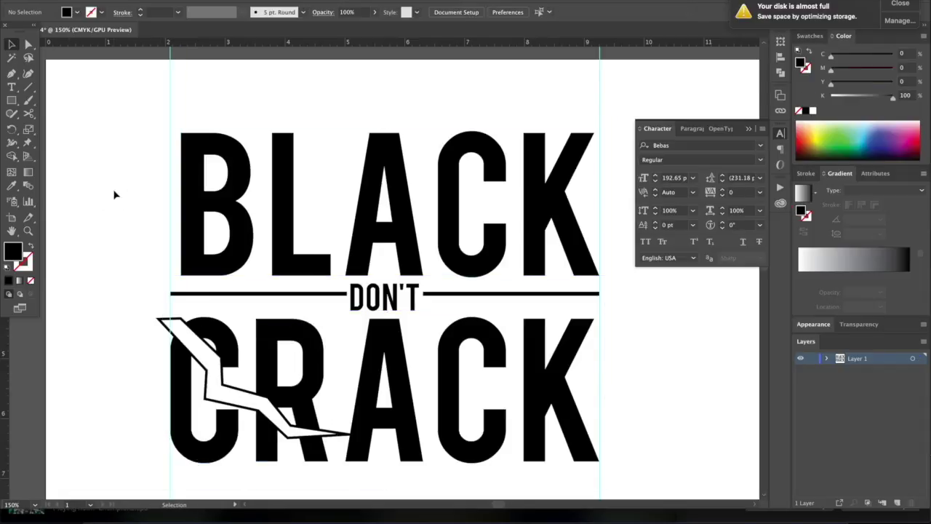
key(super+z)
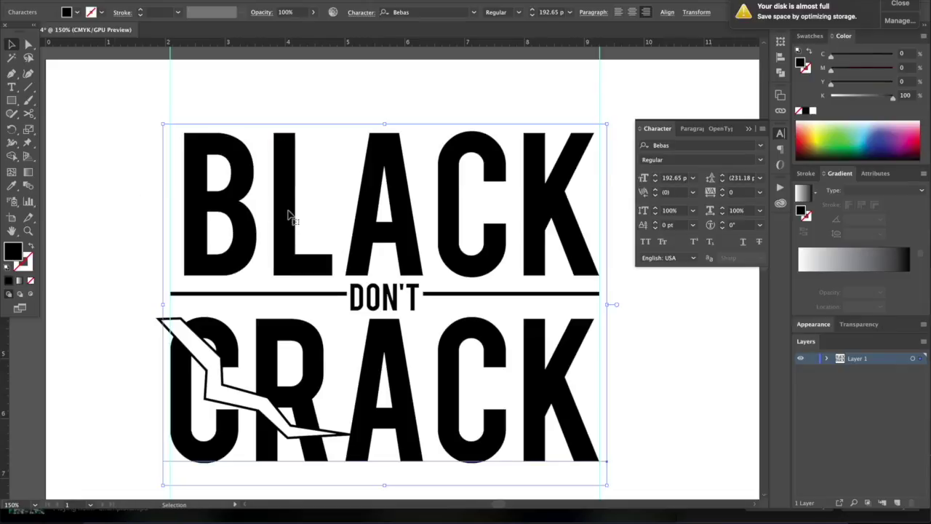
triple_click(304, 237)
key(ctrl+shift+z)
key(ctrl+shift+z)
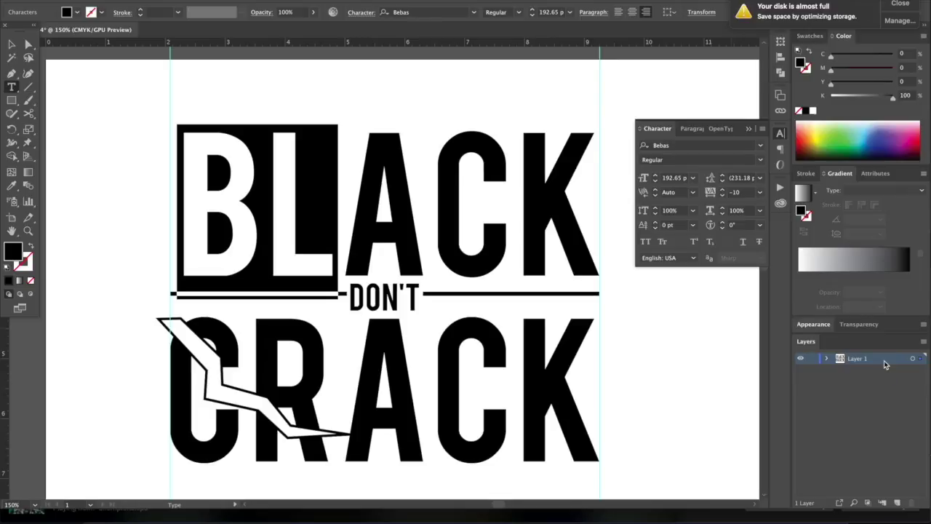
Add a new empty layer, duplicate Layer 1, and hide the original as a backup.
click(898, 501)
drag(898, 501, 896, 502)
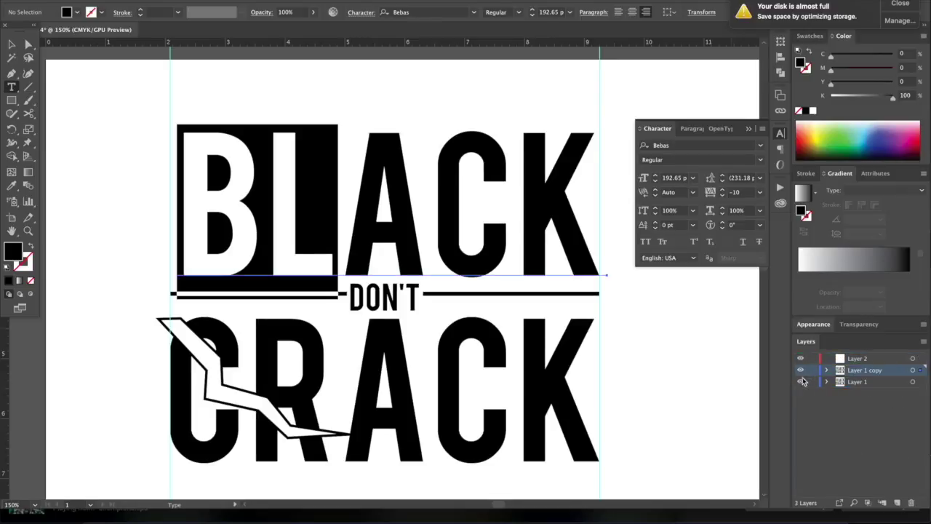
click(800, 380)
click(706, 372)
key(super+z)
key(Escape)
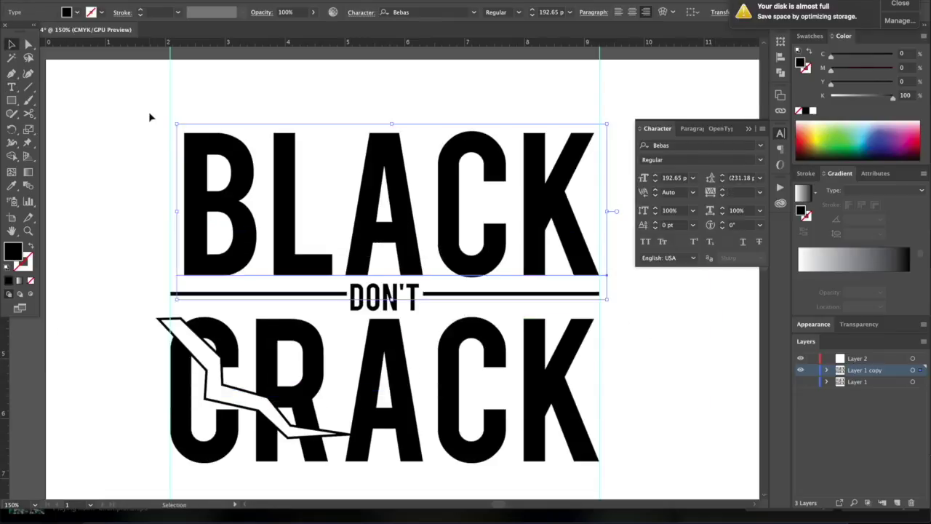
Convert the word BLACK to outlines and ungroup it into separate letters.
right_click(204, 170)
click(244, 258)
right_click(277, 256)
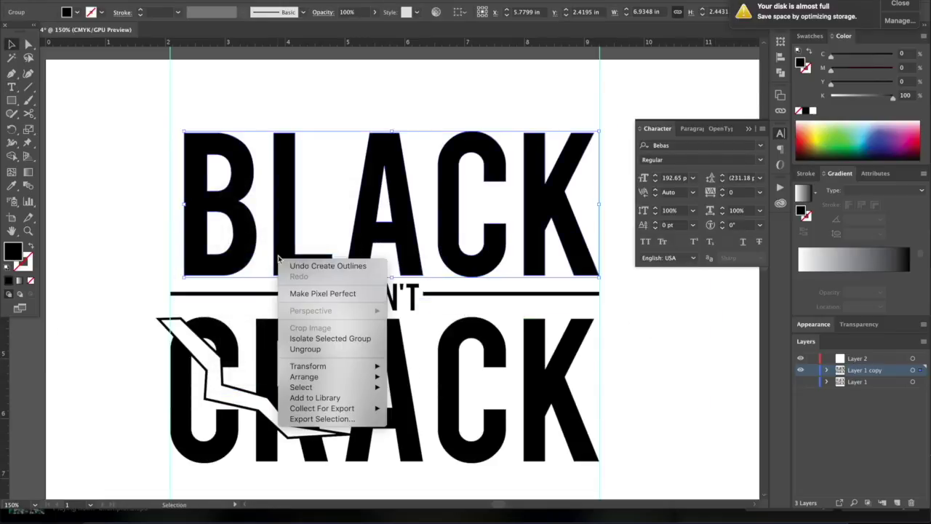
click(335, 350)
click(112, 310)
Place a vertical guide at the right edge of the R in CRACK.
drag(6, 349, 327, 436)
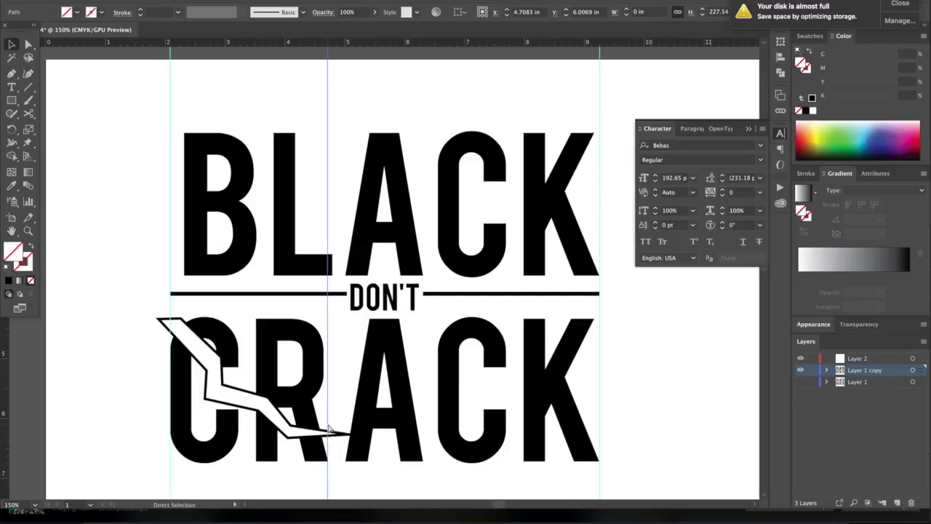
key(super+equal)
scroll(328, 429, down, 3)
click(322, 388)
mouse_move(323, 388)
mouse_down()
mouse_move(336, 388)
mouse_move(325, 388)
mouse_up()
scroll(325, 388, up, 2)
scroll(325, 388, left, 2)
scroll(324, 388, down, 2)
scroll(324, 392, up, 3)
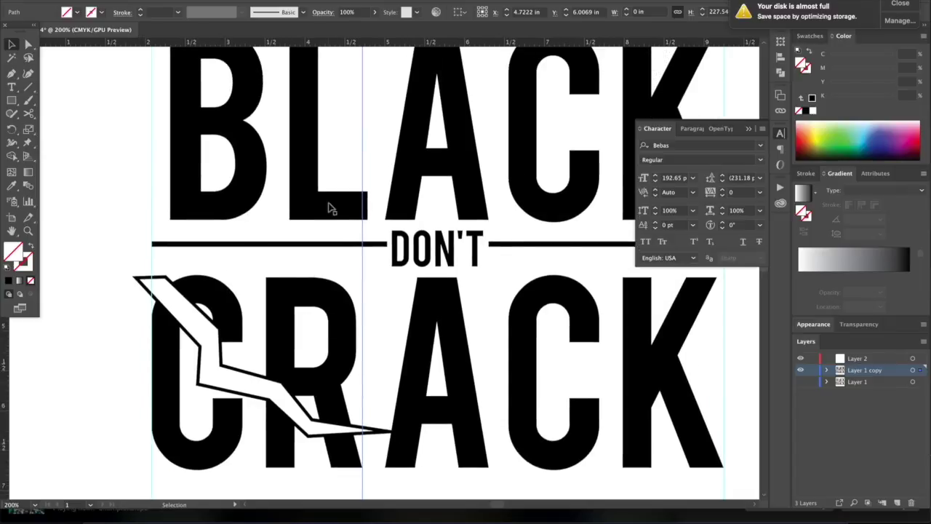
Nudge the L in BLACK left until its right edge meets the guide at the R's right edge.
click(322, 205)
key(Left)
key(Left)
key(Left)
key(Left)
key(Left)
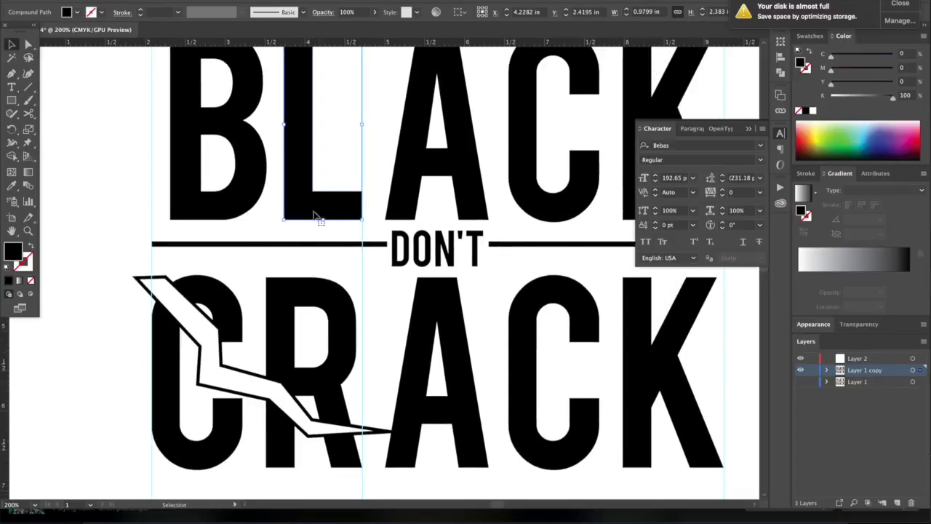
Place a vertical guide at the right edge of the first C in CRACK and align the B with the leftmost guide.
scroll(239, 233, left, 2)
drag(8, 368, 270, 420)
click(251, 196)
key(shift+Left)
key(shift+Left)
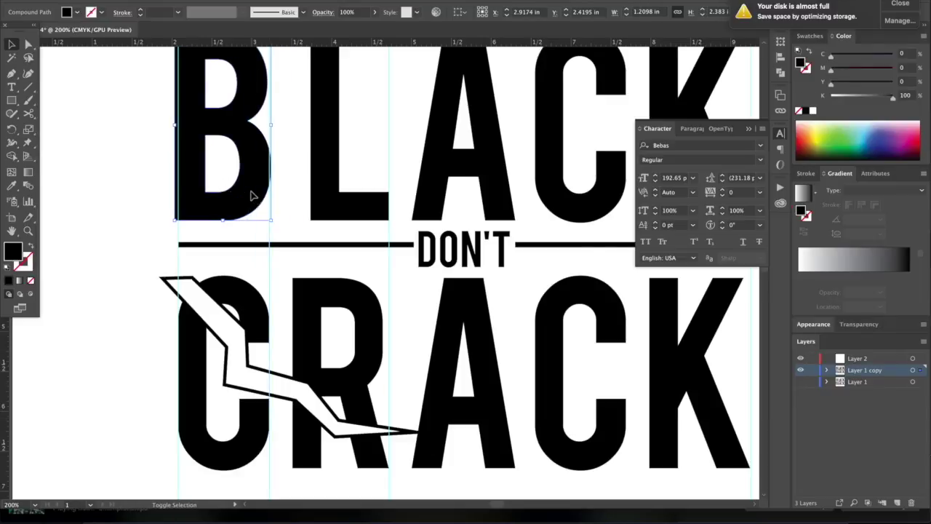
drag(250, 195, 251, 197)
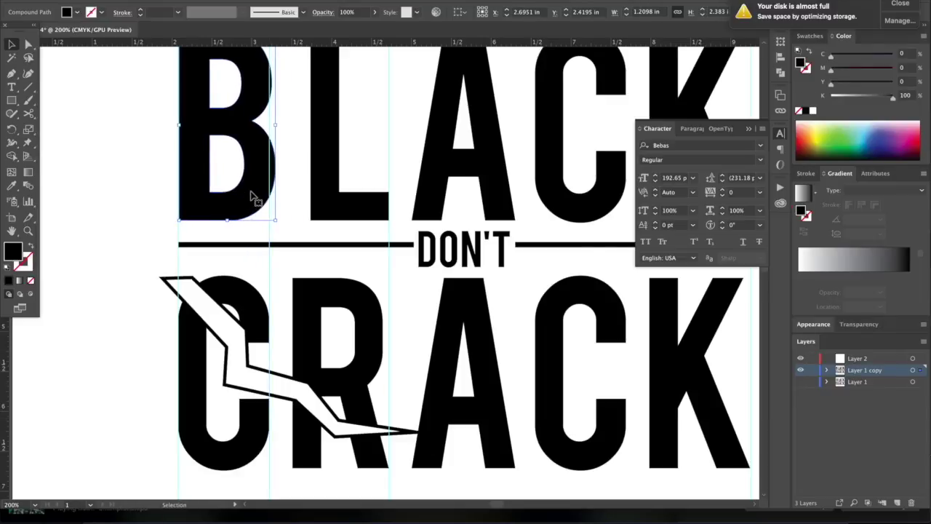
click(387, 164)
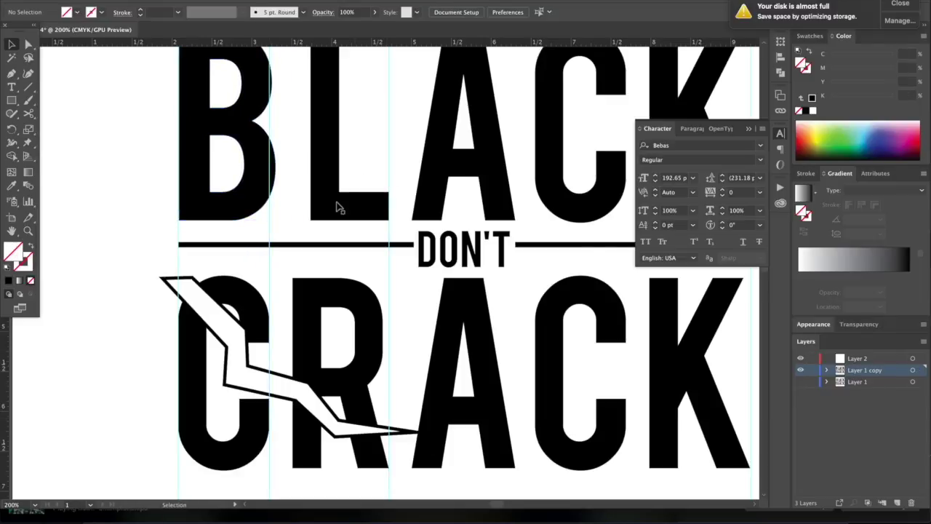
Widen the L in BLACK to about 1.17 in by shifting only its stem's anchor points to the left.
click(337, 203)
scroll(340, 209, up, 1)
scroll(337, 207, up, 5)
click(27, 45)
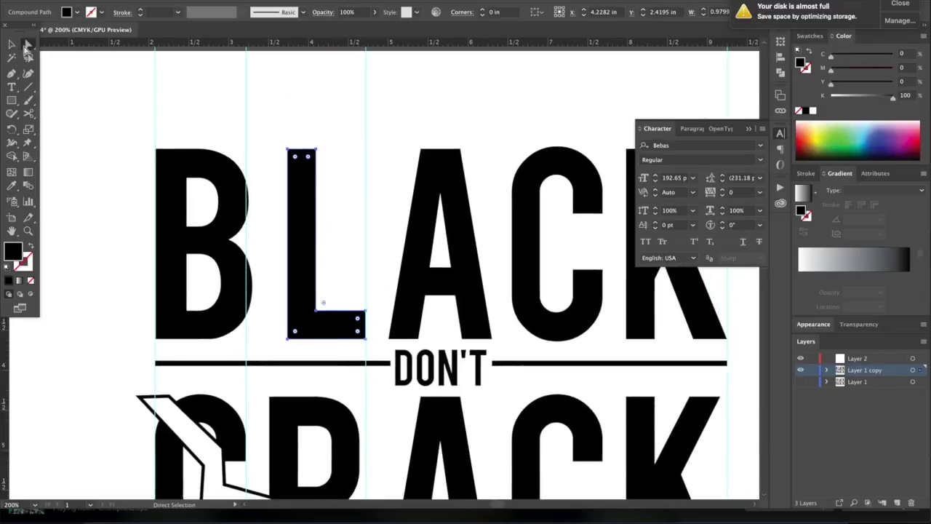
click(308, 157)
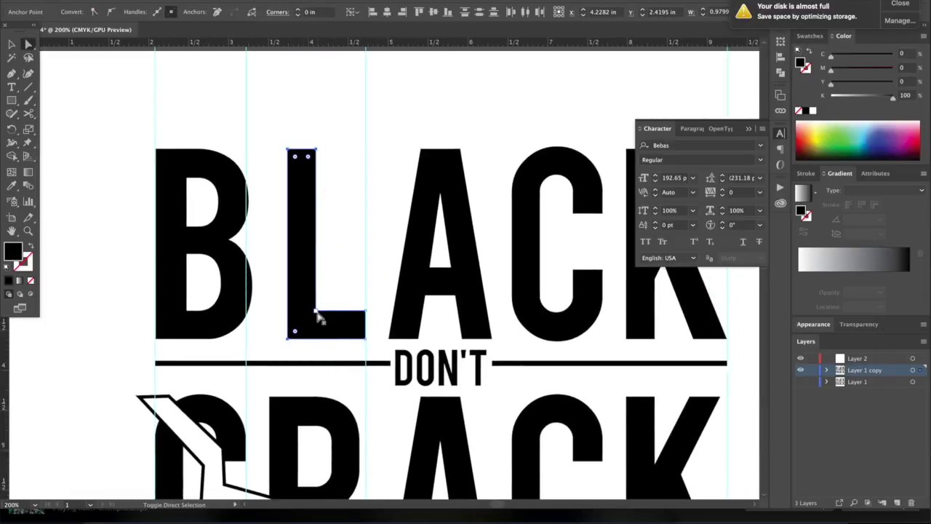
key(Left)
key(Left)
key(Left)
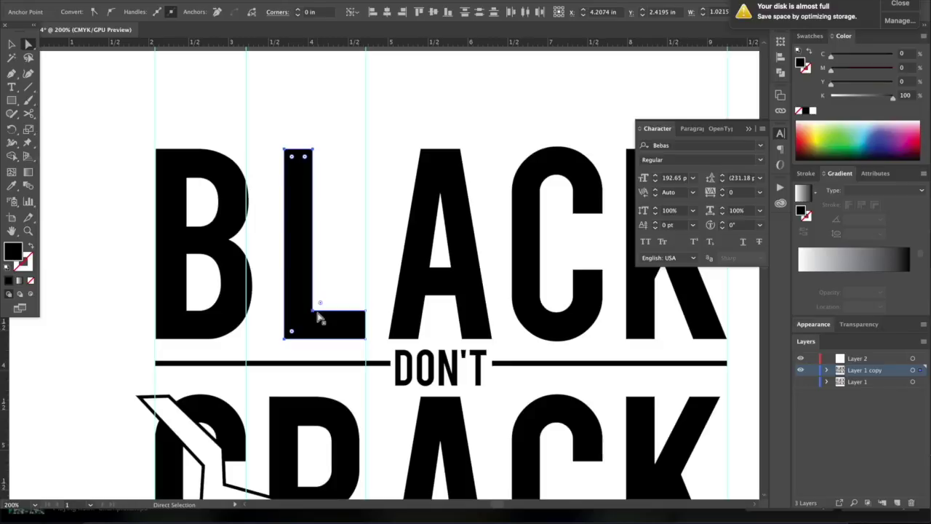
key(Left)
key(Left)
key(Left)
key(Left)
key(Left)
key(Left)
key(Left)
key(Left)
key(Left)
key(Left)
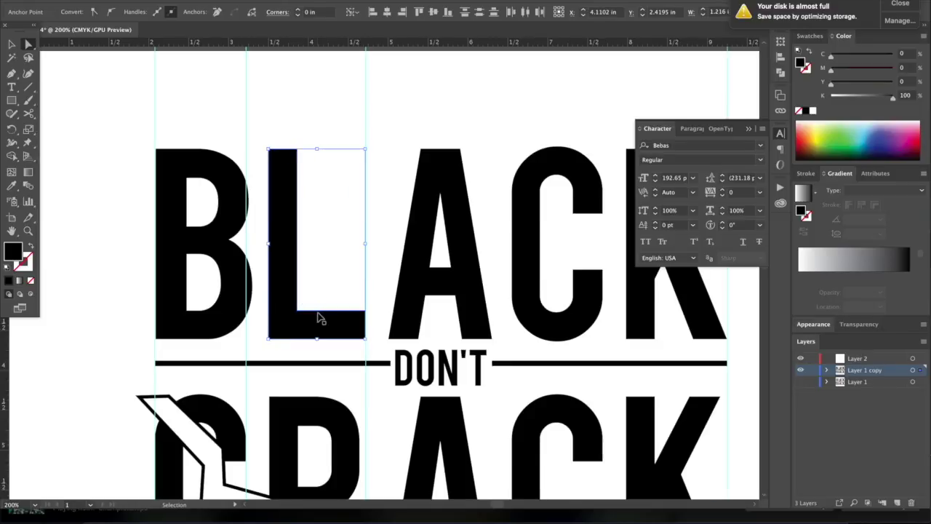
key(ctrl+minus)
scroll(318, 316, down, 1)
key(Right)
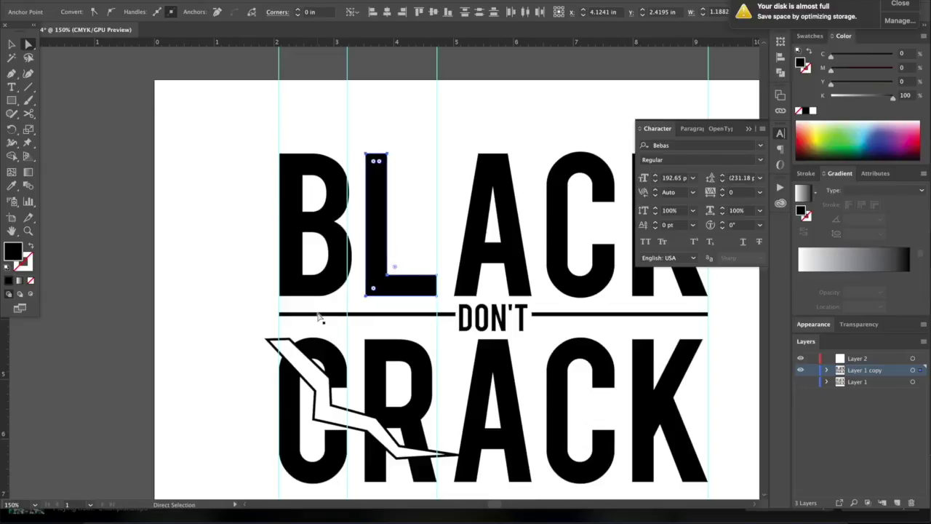
key(Right)
Place a vertical guide at the R's left edge in CRACK and nudge the L's stem anchor points slightly right.
drag(30, 348, 366, 401)
click(377, 285)
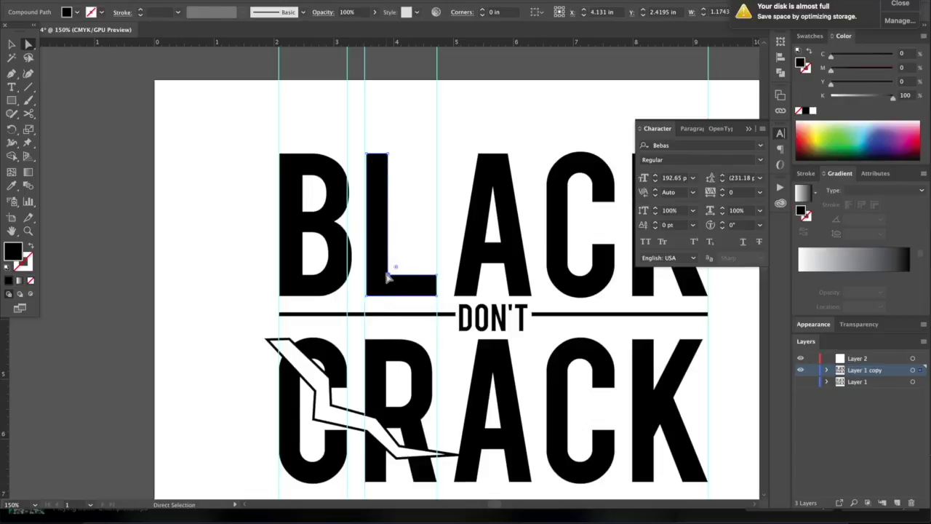
click(368, 294)
shift+click(387, 154)
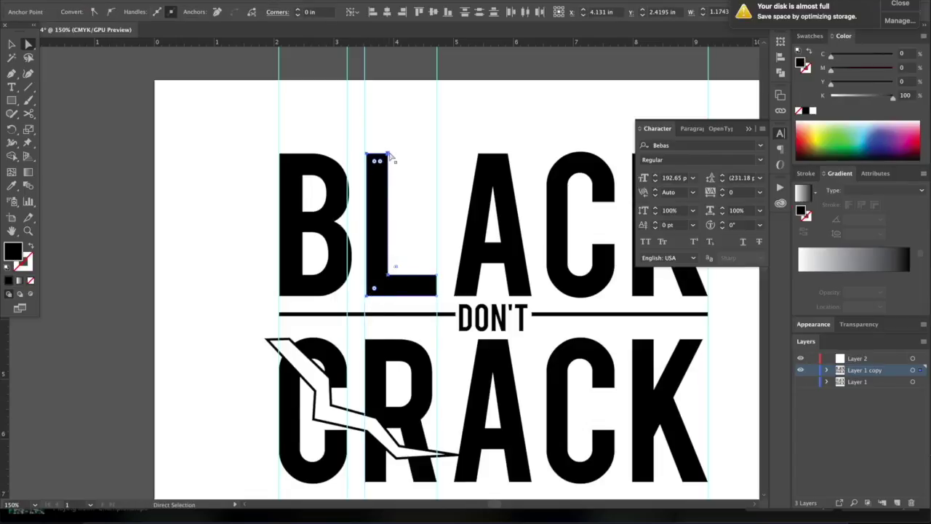
key(Right)
key(Right)
key(Right)
click(417, 126)
click(416, 127)
Hide the guides to view the artwork without them.
scroll(407, 130, right, 5)
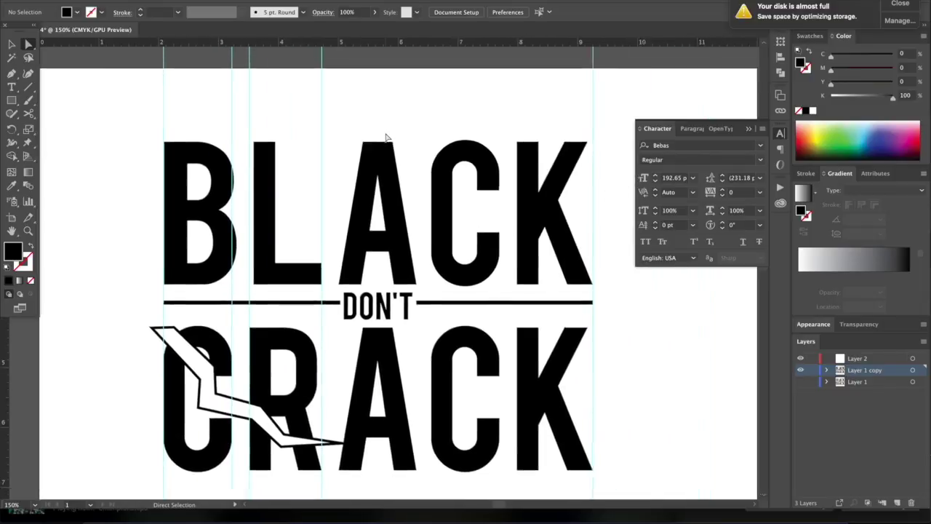
key(super+semicolon)
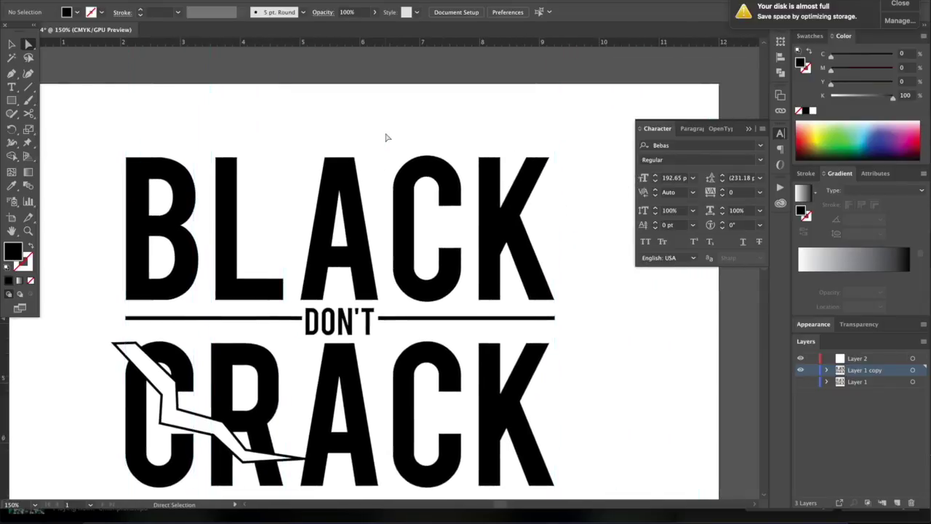
scroll(385, 134, down, 4)
key(super+minus)
key(super+equal)
key(super+equal)
Convert the small word DON'T to outlines.
click(381, 182)
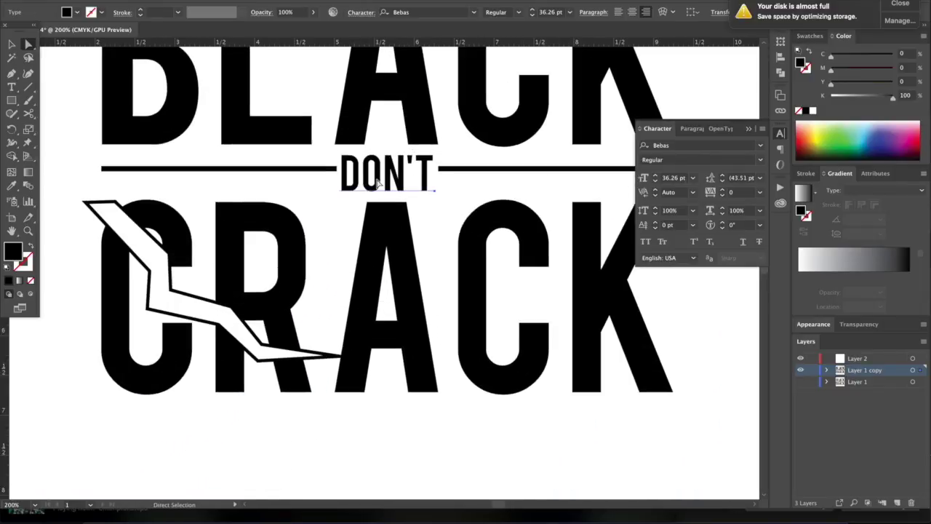
right_click(364, 168)
click(395, 257)
Try to align the vertical centers of DON'T and both lines while their anchor points are selected.
shift+click(328, 169)
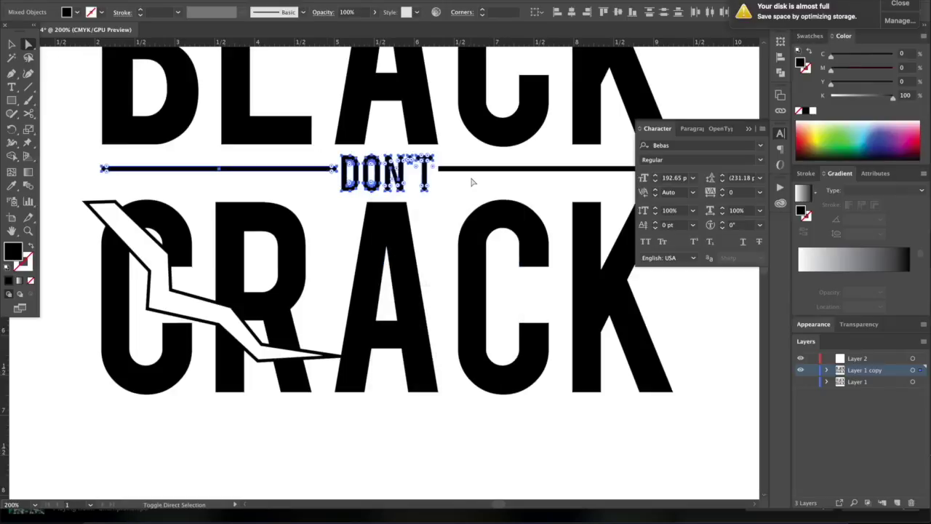
shift+click(472, 170)
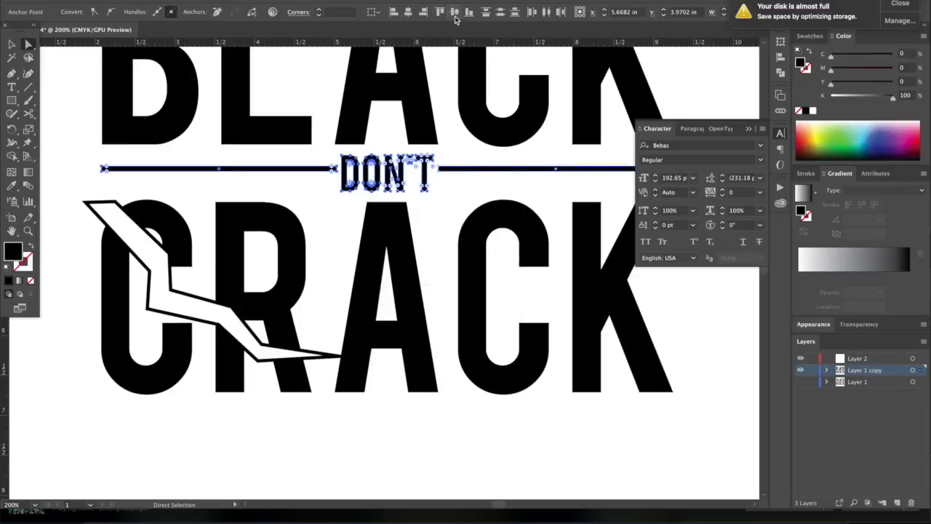
click(455, 13)
key(super+z)
click(11, 44)
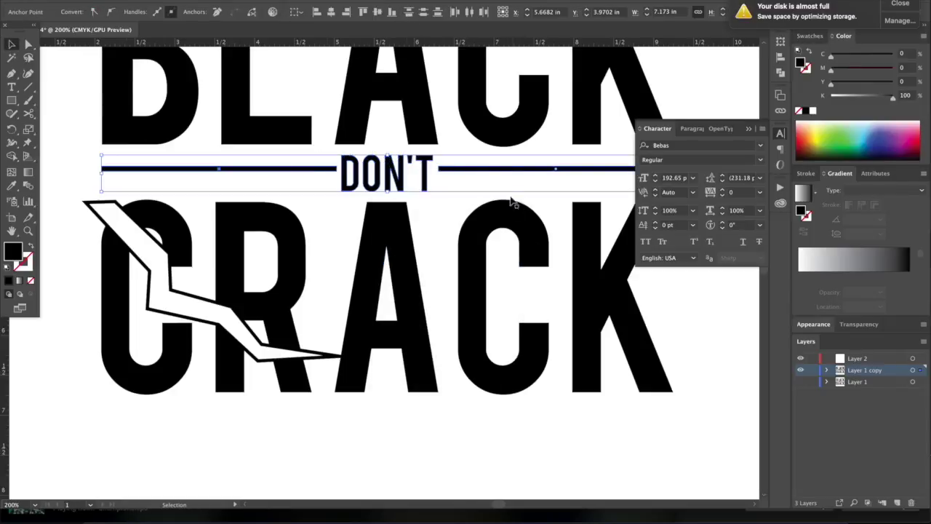
click(376, 12)
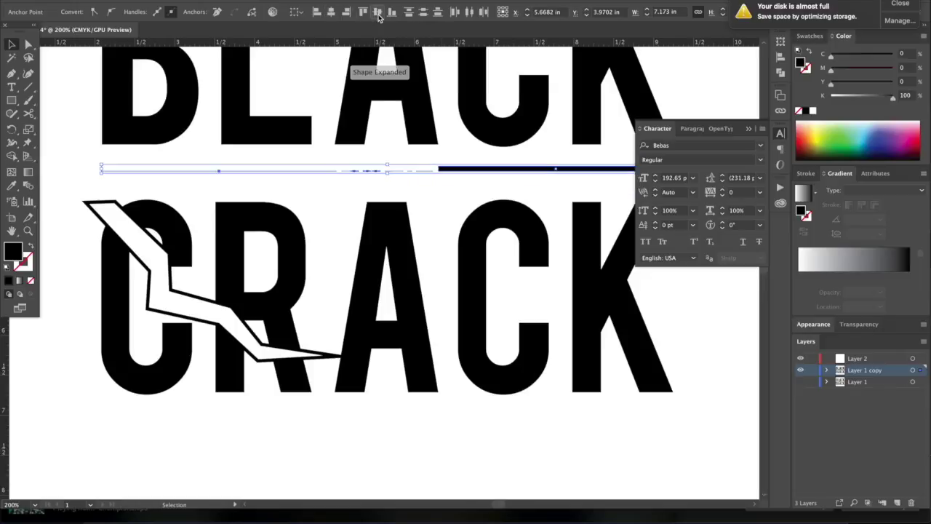
key(super+z)
click(482, 206)
click(73, 196)
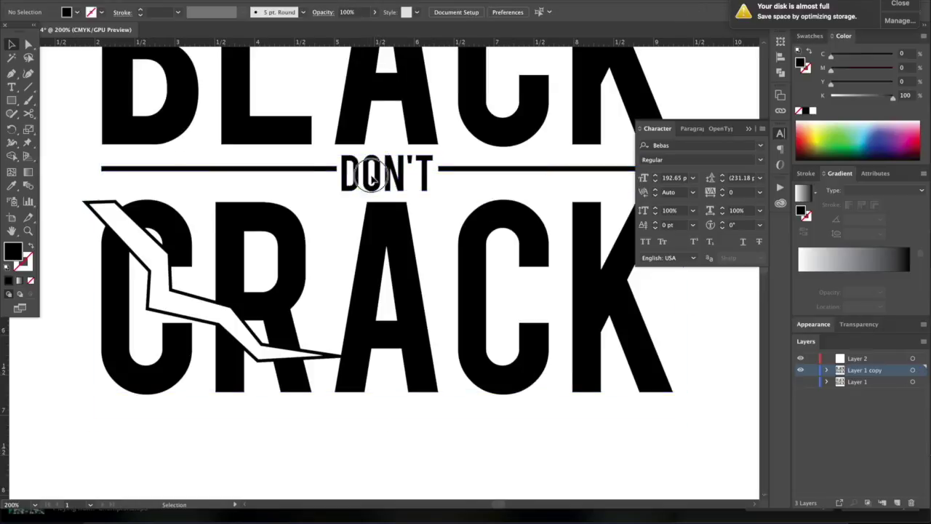
Align the vertical centers of DON'T and both flanking lines as whole objects and nudge them slightly down.
click(390, 180)
shift+click(465, 169)
shift+click(333, 170)
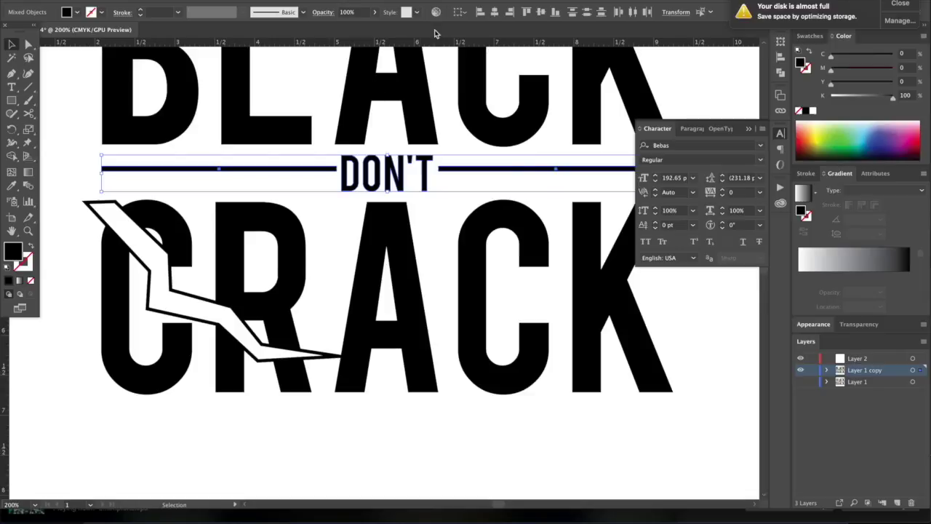
click(541, 13)
key(shift+Down)
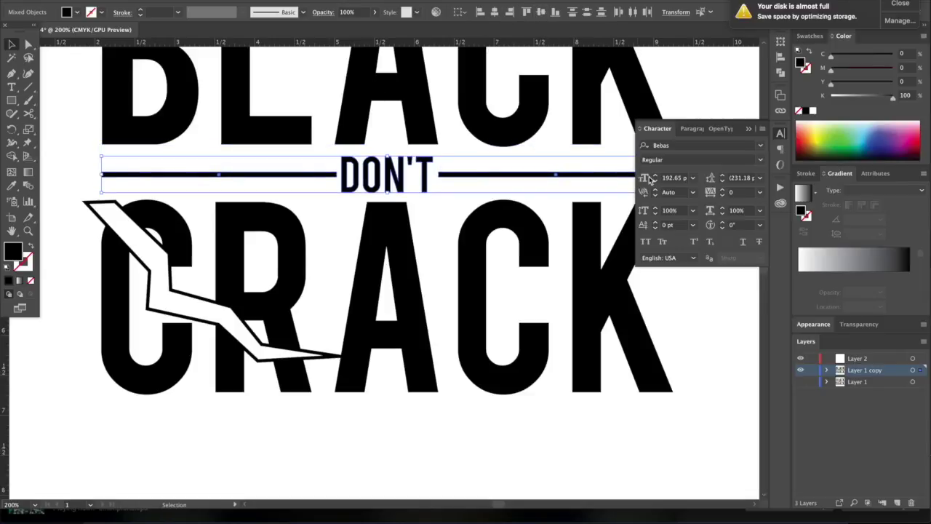
Select the word CRACK together with its crack shape and nudge them slightly down below the DON'T line.
key(super+minus)
drag(729, 291, 38, 509)
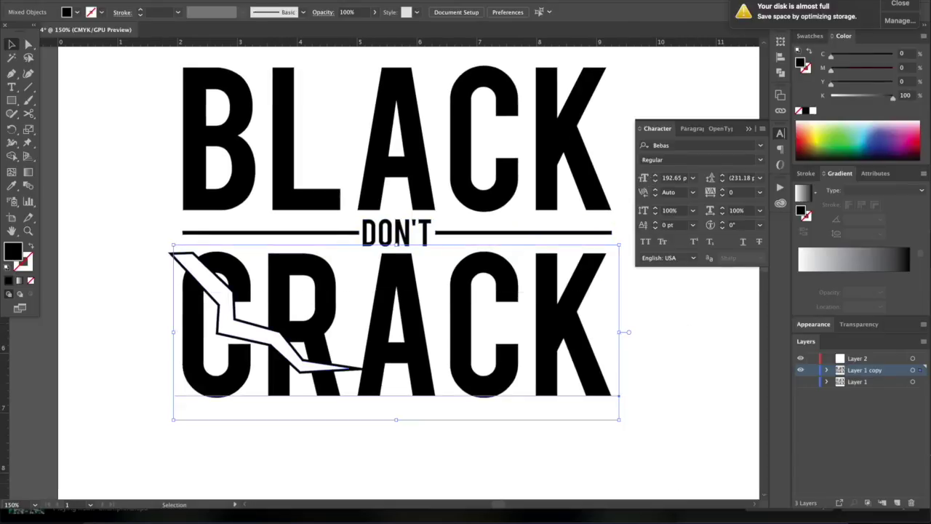
key(shift+Up)
key(Down)
key(Down)
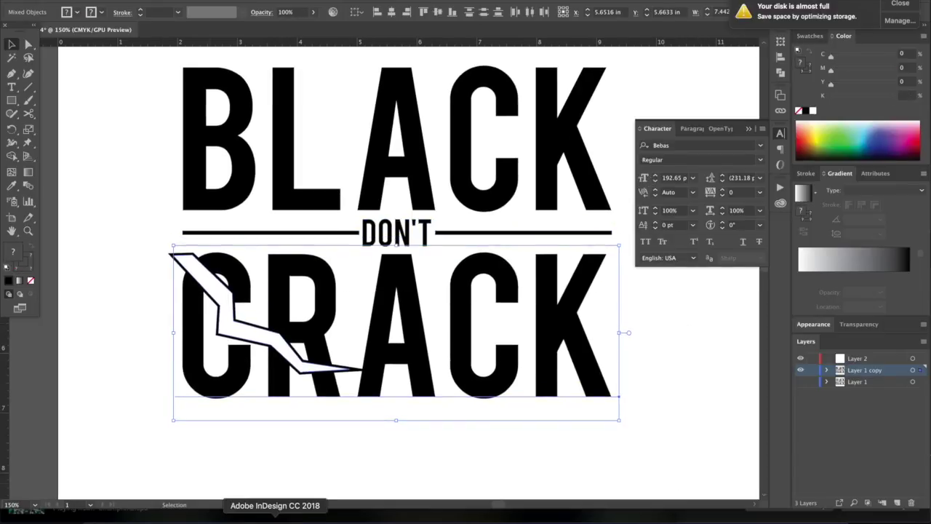
click(630, 390)
scroll(633, 397, up, 1)
key(super+minus)
key(super+minus)
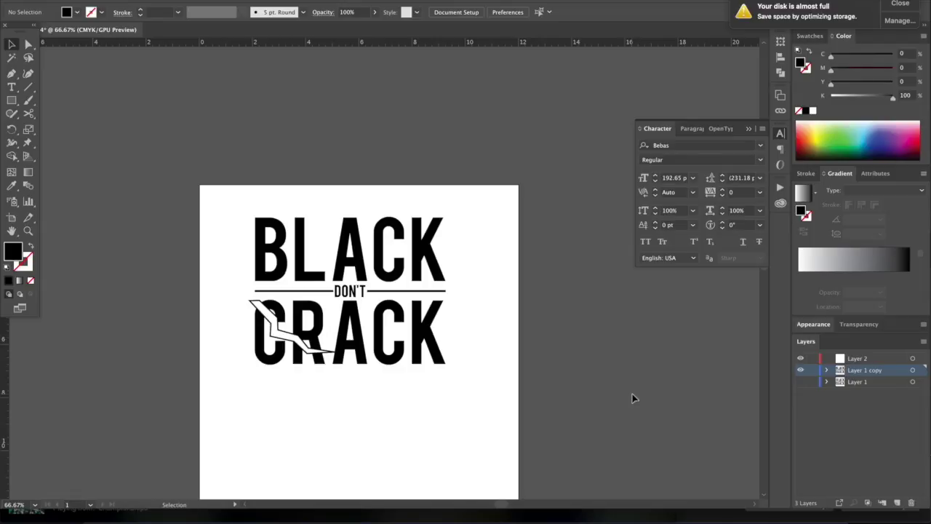
Thicken both horizontal lines flanking DON'T by stretching them vertically together.
key(super+plus)
key(super+plus)
key(super+plus)
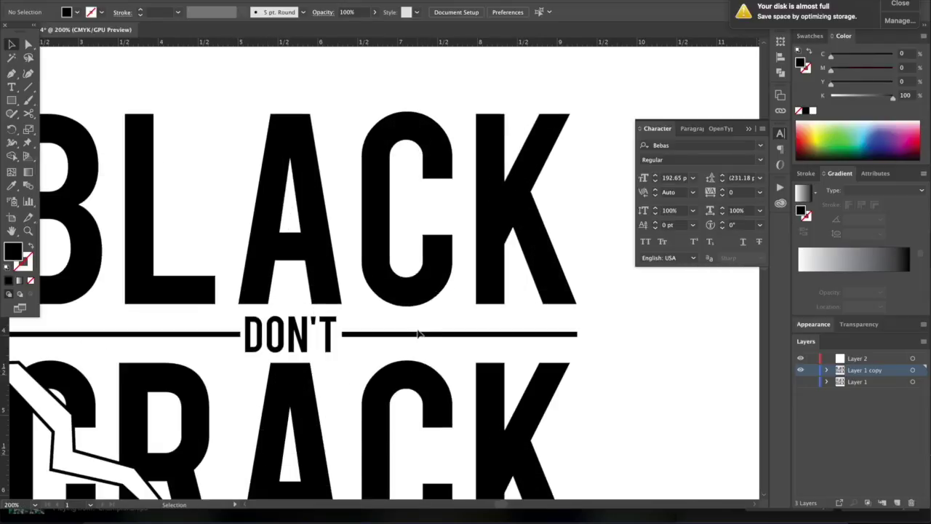
click(393, 290)
shift+click(243, 331)
drag(292, 328, 291, 323)
click(592, 372)
scroll(716, 387, down, 3)
scroll(716, 387, left, 3)
scroll(716, 387, up, 3)
scroll(716, 388, right, 2)
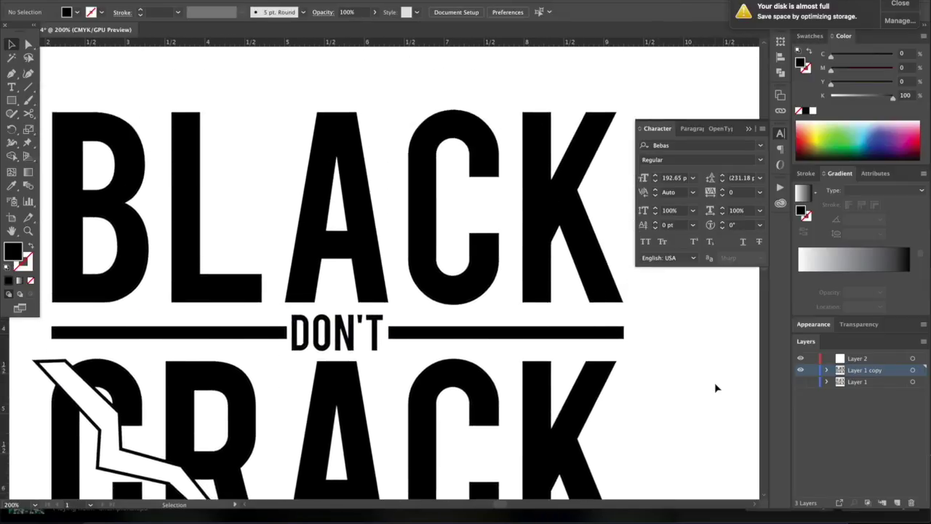
Try enlarging the whole design to about 8.95 in wide and moving it up and to the right on the artboard.
scroll(716, 388, down, 2)
scroll(716, 388, left, 2)
key(super+minus)
key(super+minus)
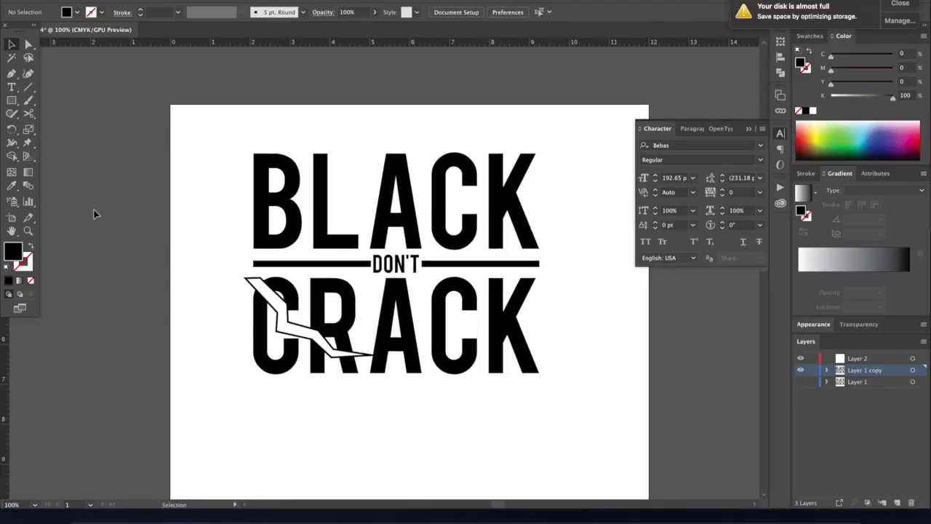
scroll(201, 253, down, 2)
scroll(201, 253, right, 1)
drag(192, 94, 534, 302)
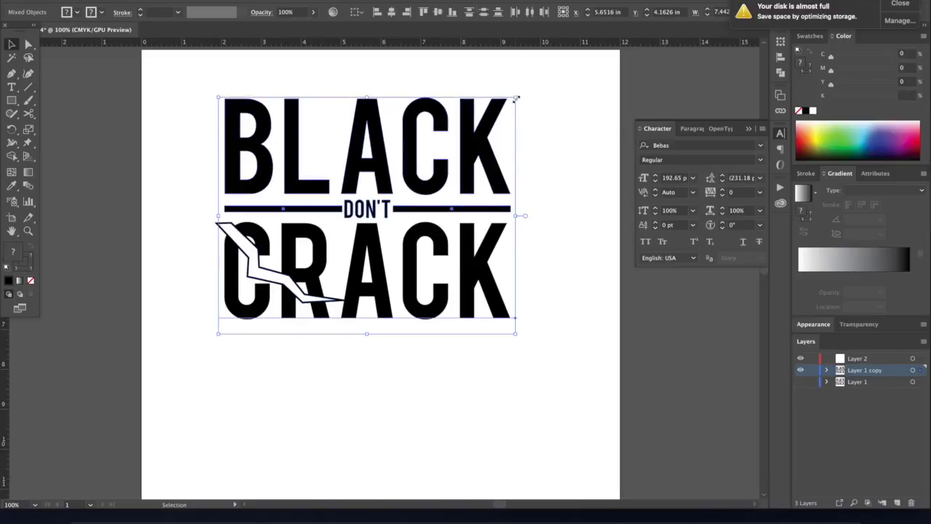
drag(515, 98, 559, 77)
scroll(471, 151, up, 2)
scroll(471, 151, right, 2)
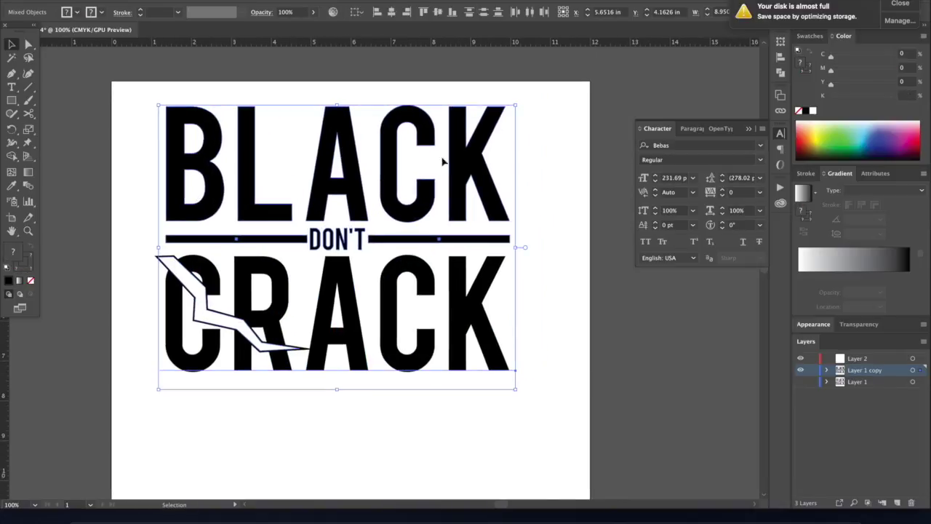
drag(460, 152, 484, 142)
scroll(485, 143, down, 5)
scroll(486, 143, left, 1)
scroll(485, 143, up, 1)
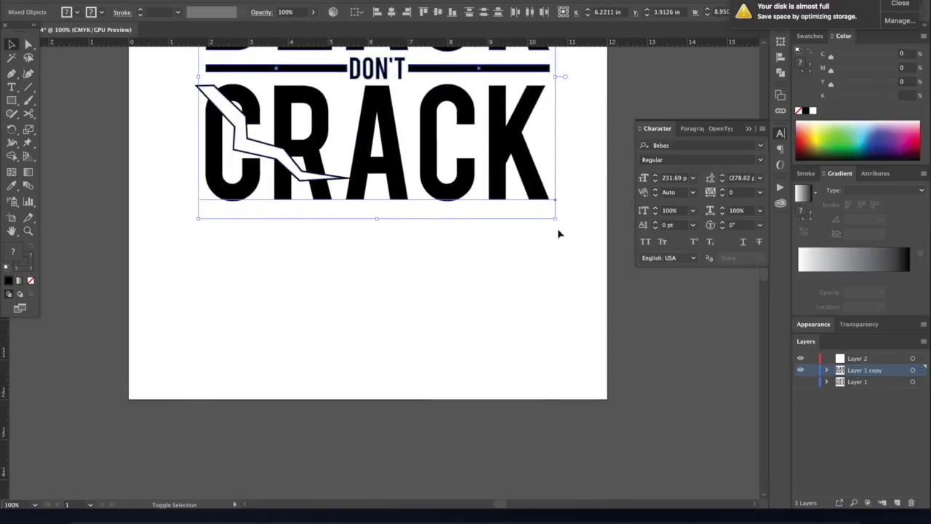
shift+click(552, 217)
key(super+z)
Scale the whole design down to about 6.72 in wide and move it higher and further right on the artboard.
drag(534, 229, 488, 225)
scroll(488, 225, up, 4)
scroll(488, 225, left, 1)
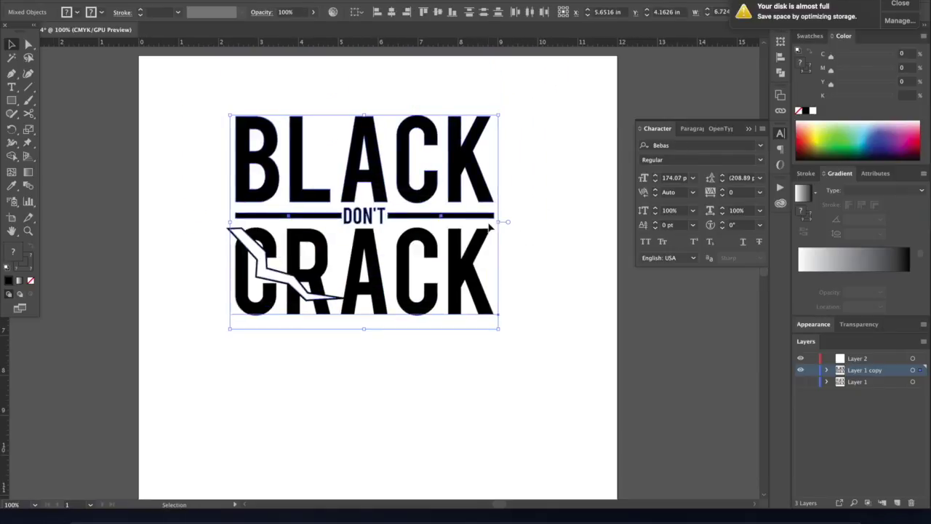
drag(465, 122, 490, 80)
Duplicate the complete design straight below the original on the same artboard.
drag(415, 175, 416, 445)
scroll(538, 385, down, 3)
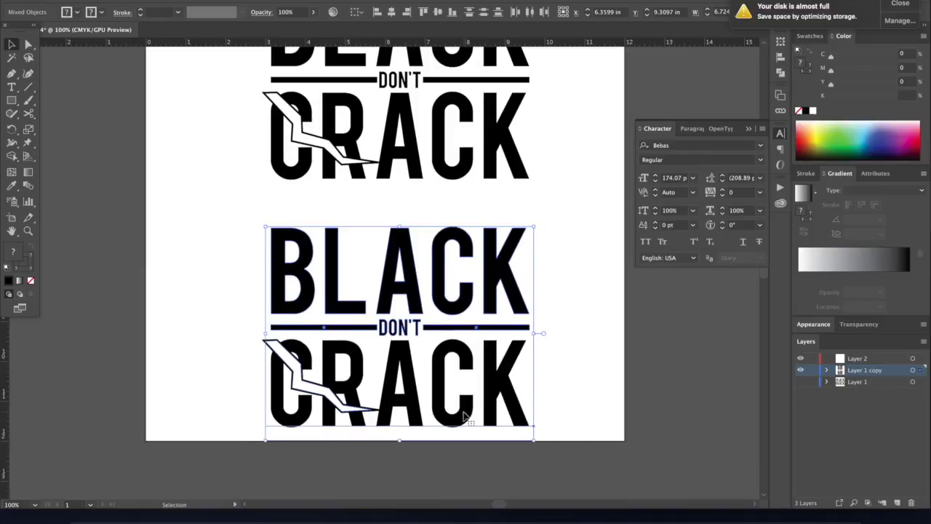
click(578, 397)
Delete the large outlined crack shape from the word CRACK in the lower copy.
key(super+equal)
key(super+equal)
key(super+equal)
scroll(578, 395, down, 5)
scroll(578, 395, left, 2)
click(274, 318)
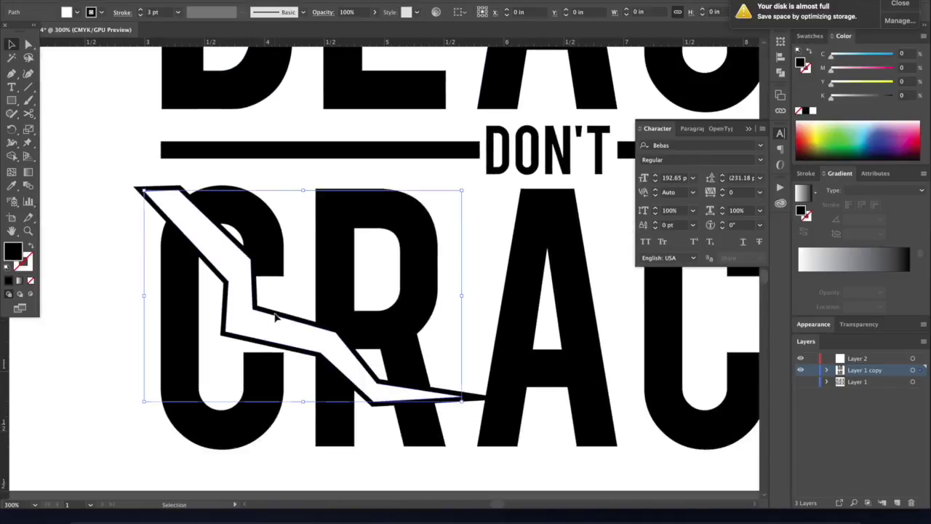
key(Delete)
Draw a closed, narrow zigzag crack with the Pen tool on the C's upper-left edge, filled white with no stroke.
click(13, 74)
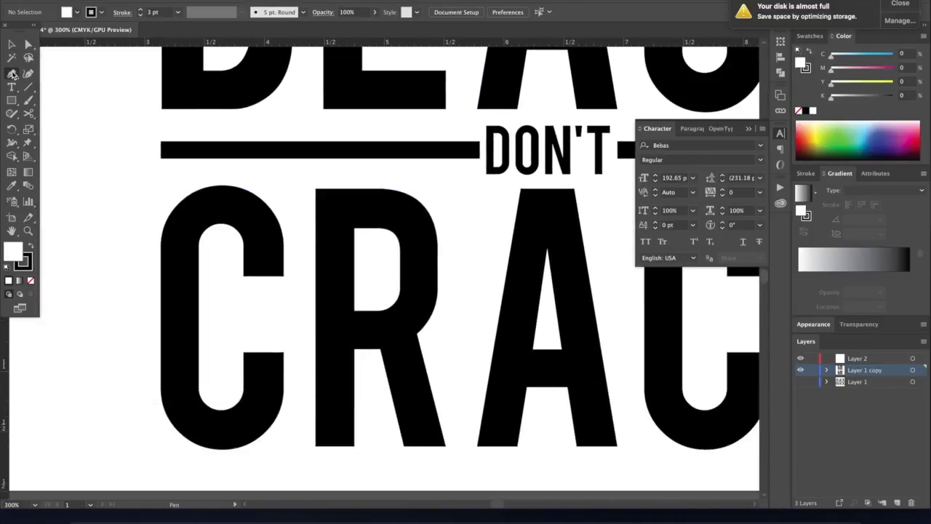
click(171, 216)
click(179, 235)
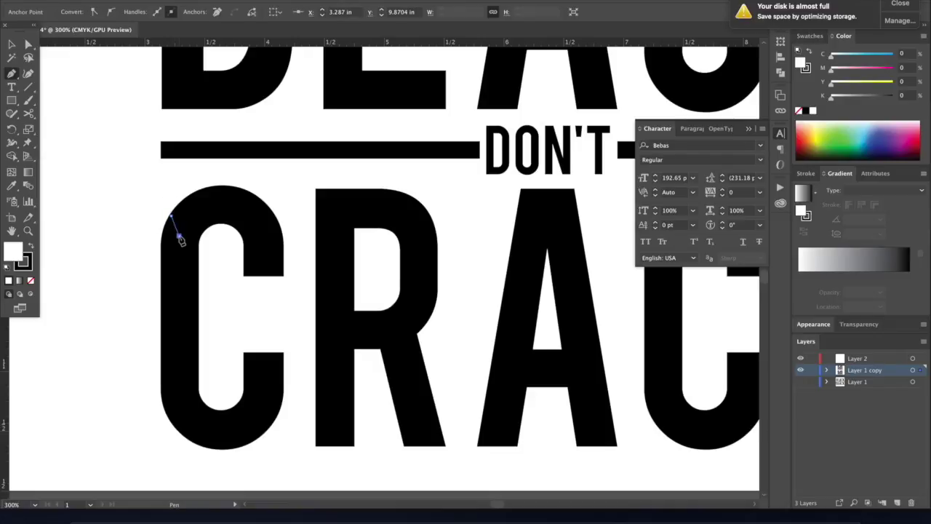
click(171, 252)
click(178, 270)
click(167, 310)
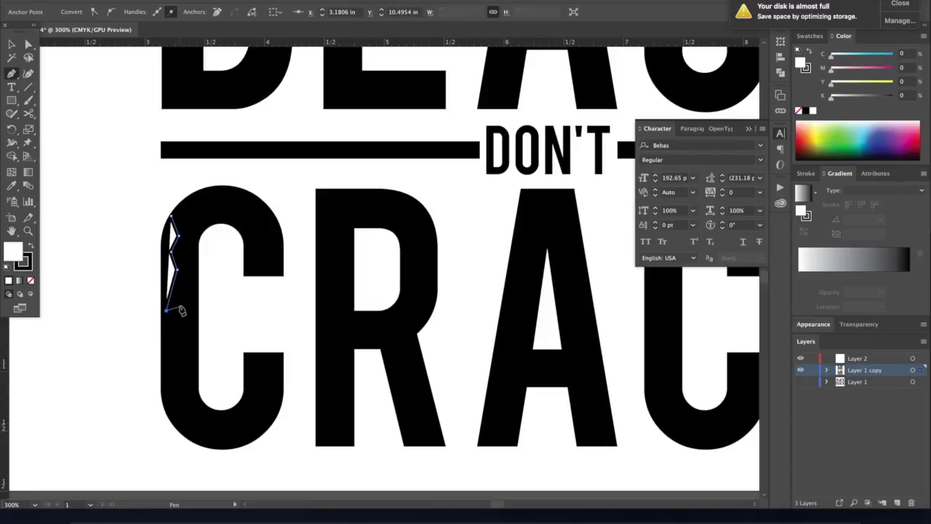
click(185, 269)
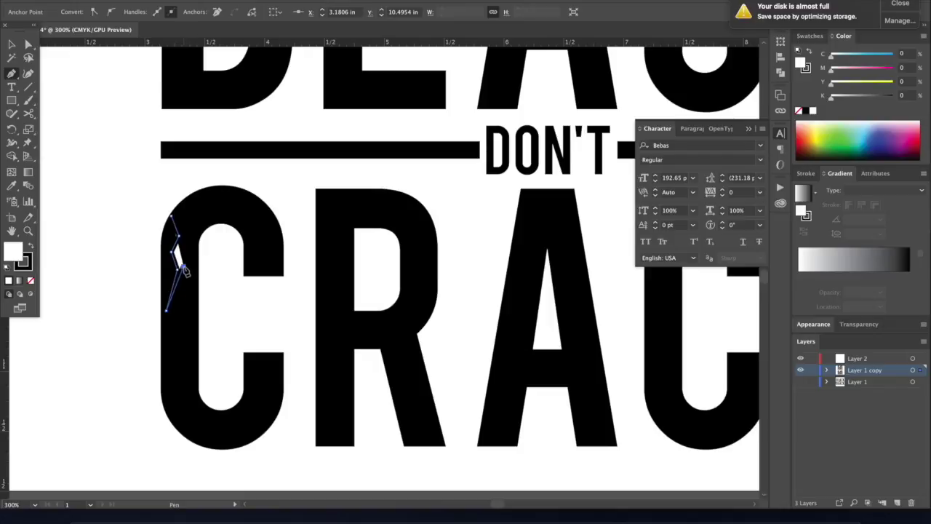
click(178, 254)
click(186, 232)
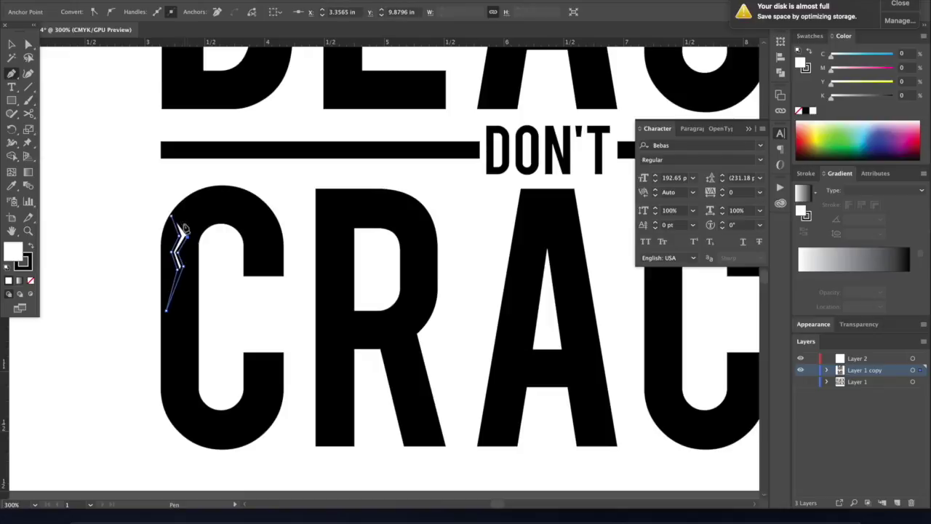
click(177, 202)
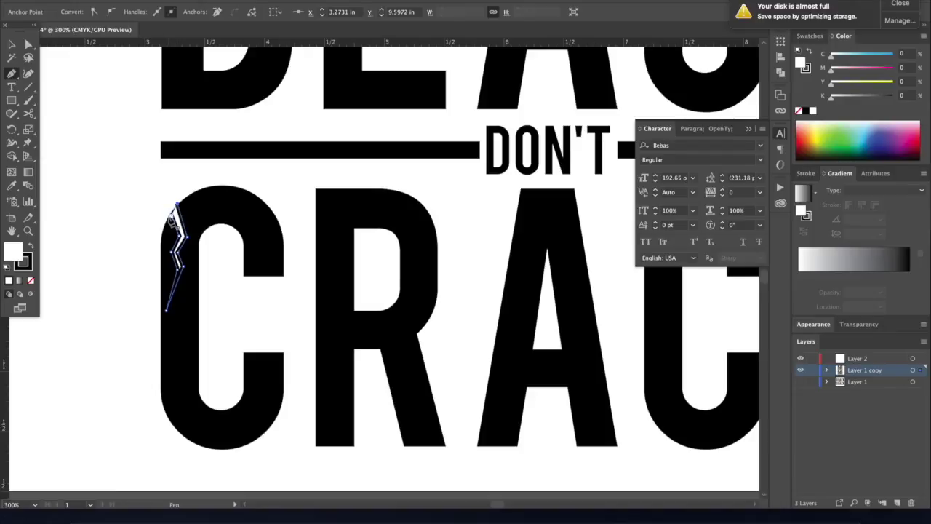
click(172, 216)
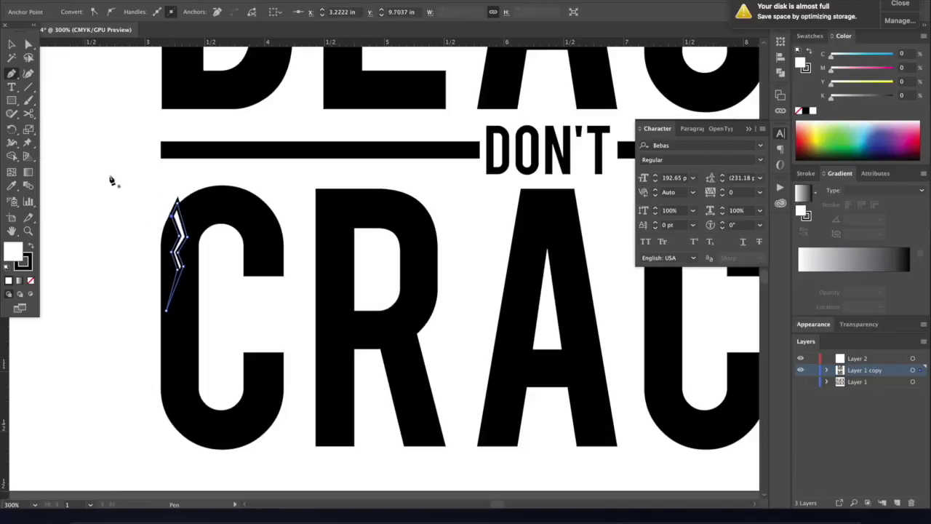
click(31, 281)
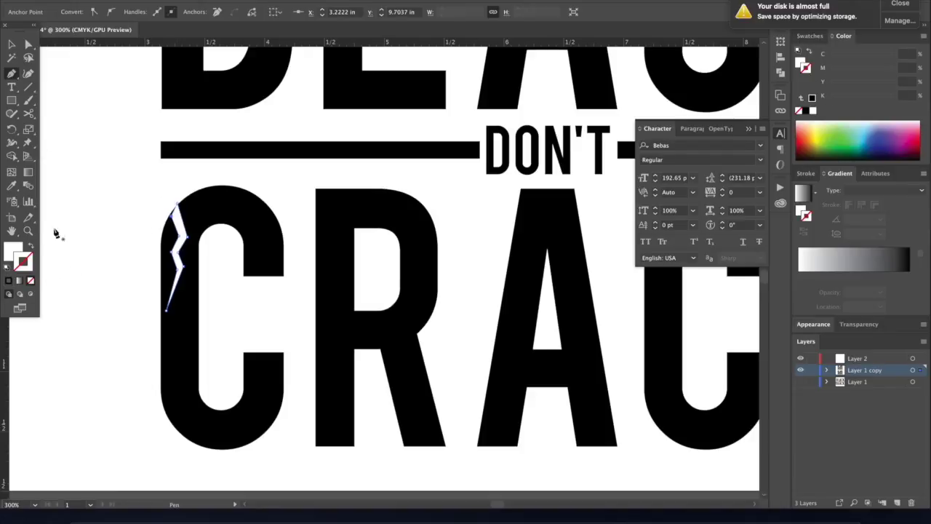
Reshape the crack on the C by adjusting its top and inner anchor points.
click(29, 45)
drag(171, 215, 173, 201)
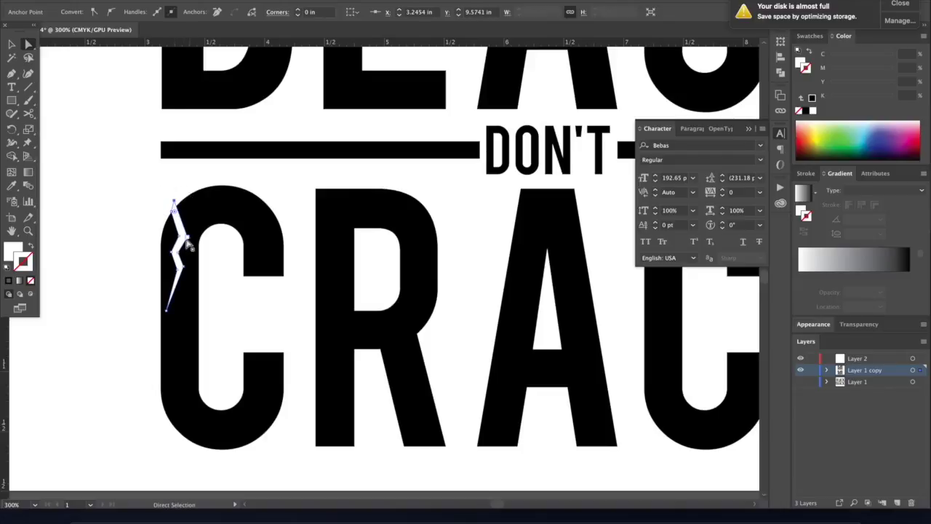
drag(180, 236, 181, 236)
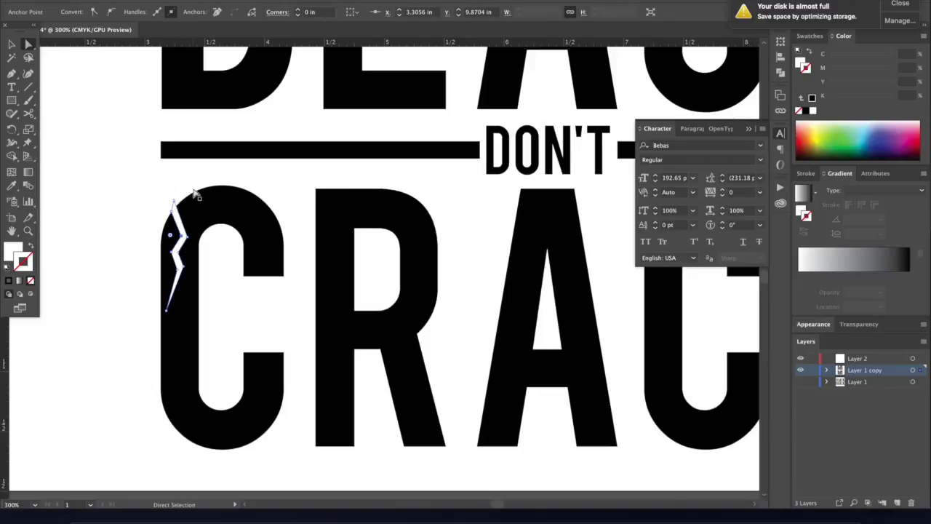
click(195, 184)
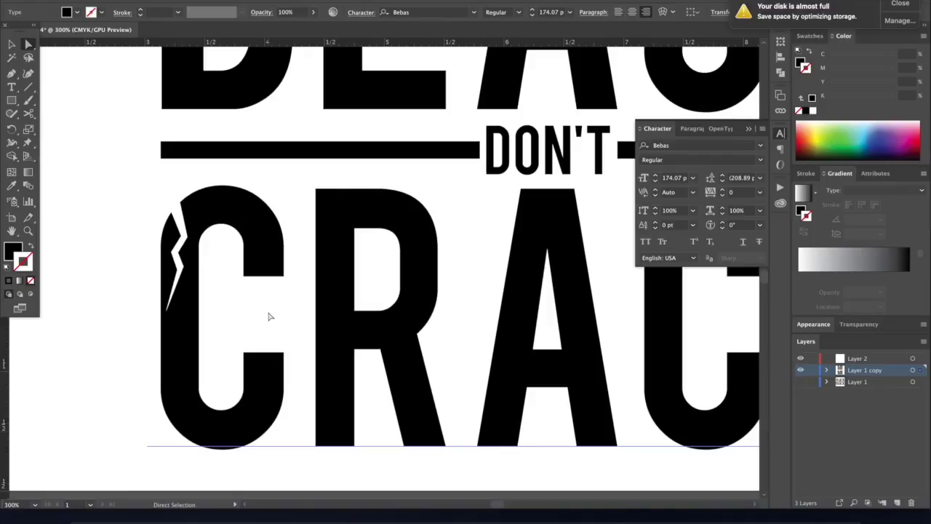
Draw a closed zigzag crack with the Pen tool from the top of the R's stem downward and fill it white.
click(12, 74)
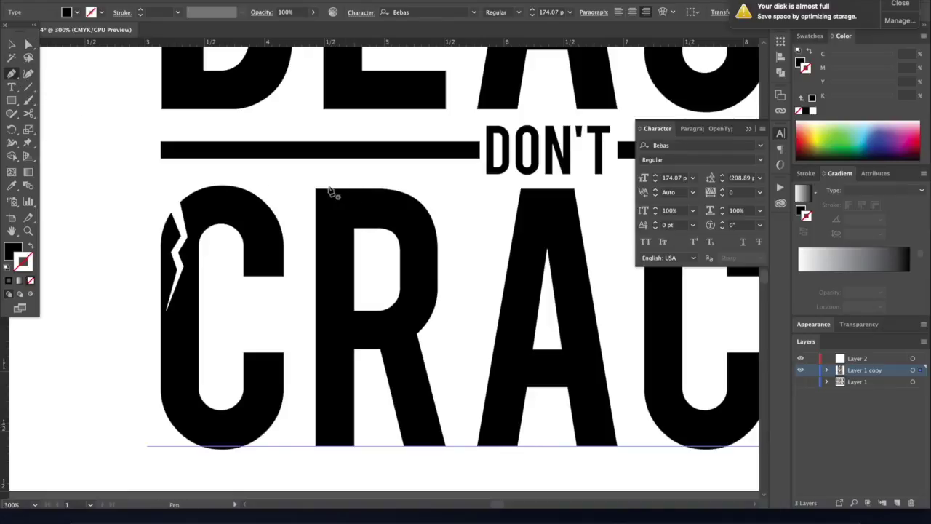
drag(324, 186, 337, 212)
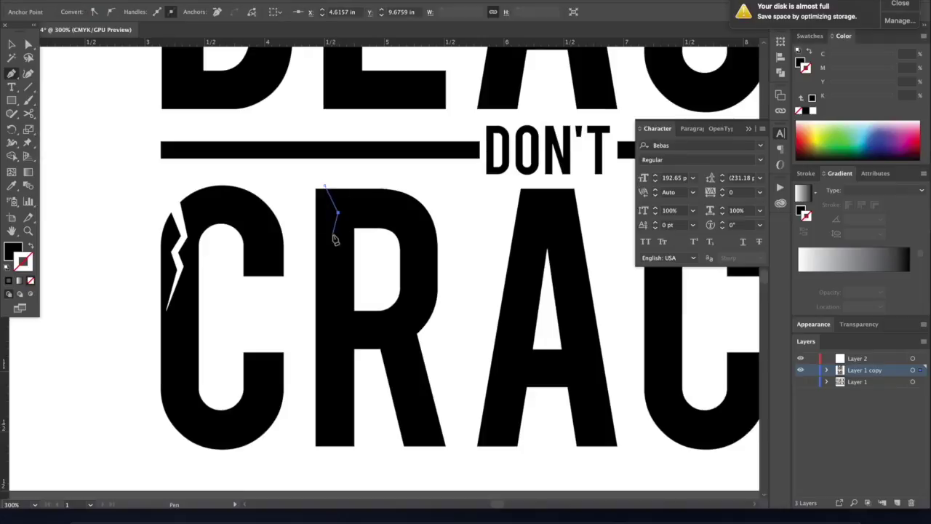
click(330, 241)
click(340, 259)
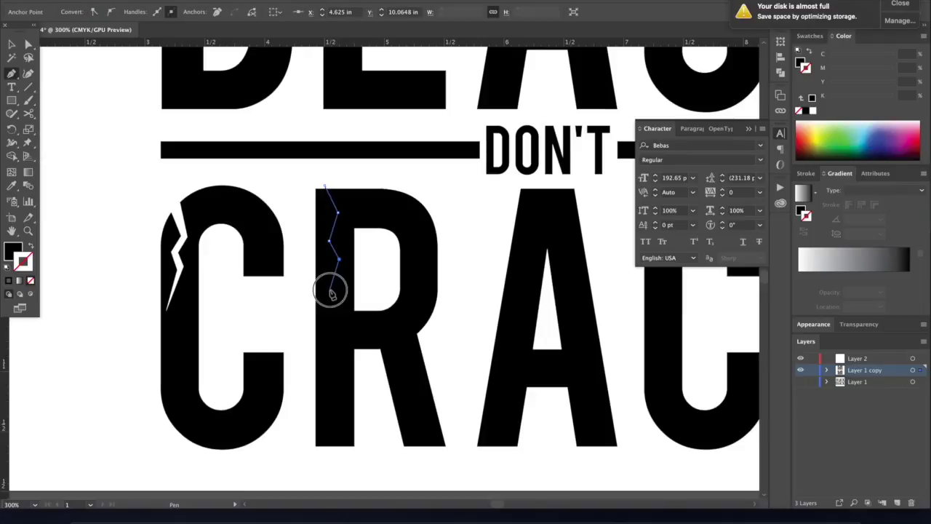
click(331, 290)
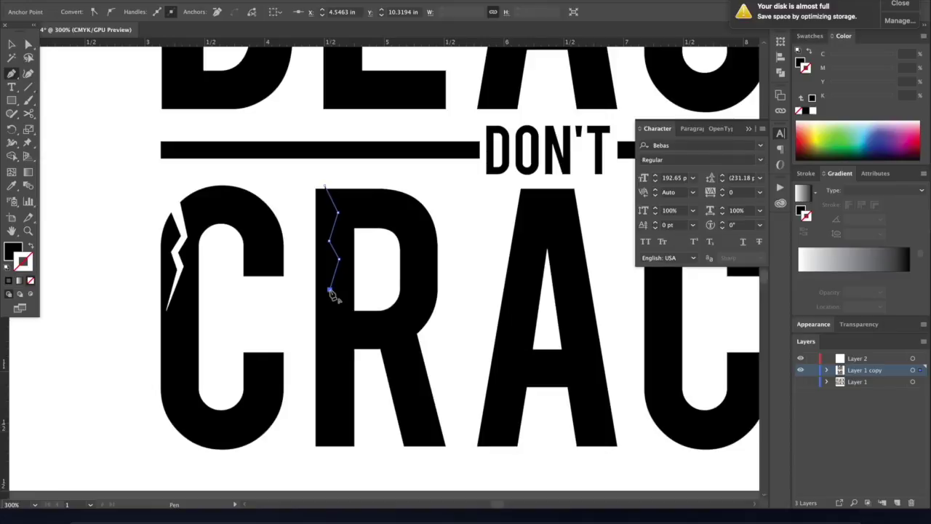
click(347, 251)
click(351, 209)
click(337, 181)
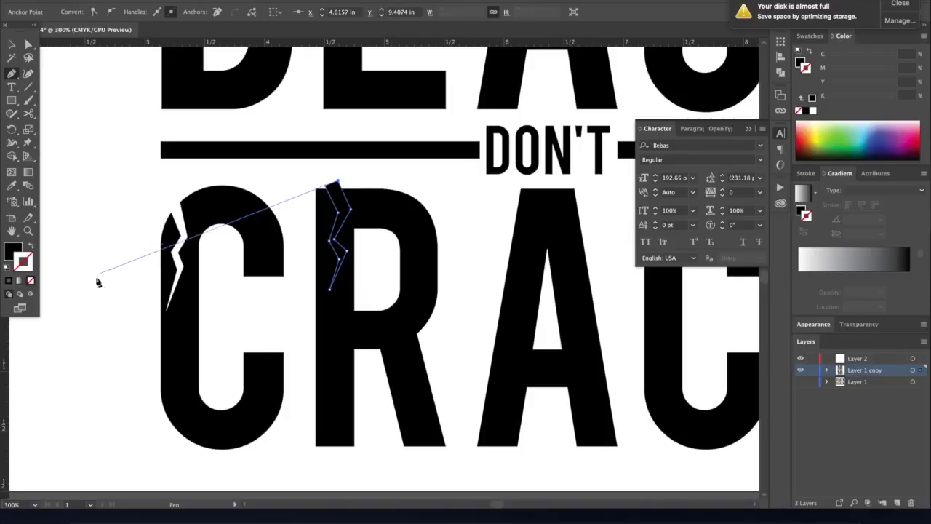
click(331, 186)
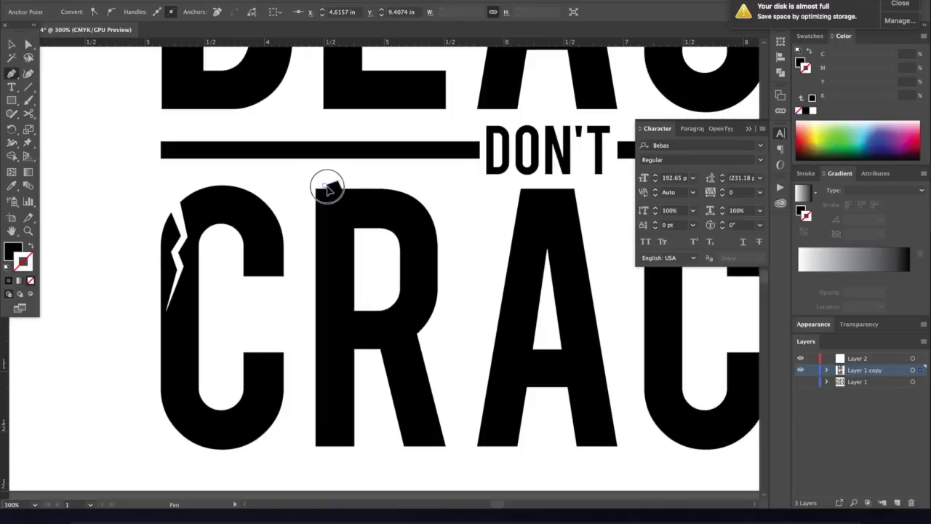
click(16, 251)
click(812, 110)
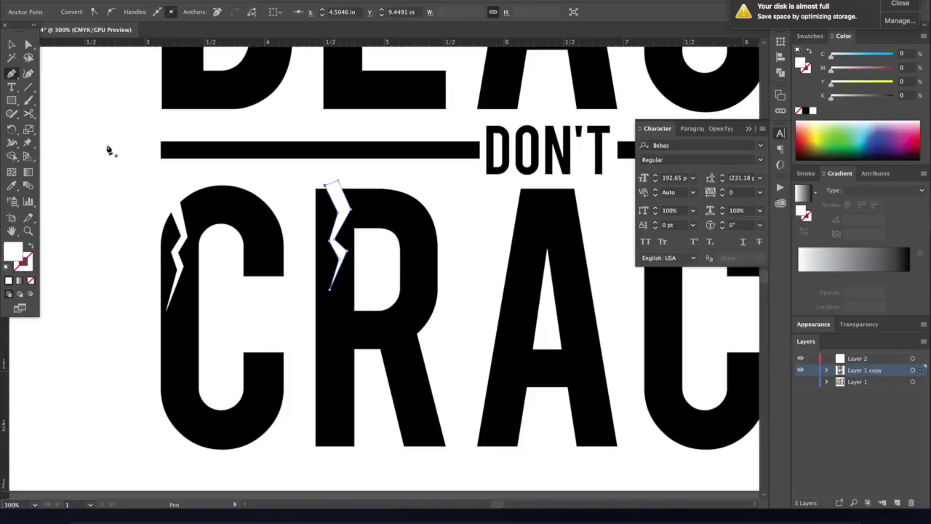
Narrow the crack on the R by moving its right-side anchor points inward, and shift its bottom tip slightly down.
click(28, 44)
drag(351, 210, 344, 210)
drag(346, 251, 341, 256)
drag(329, 289, 334, 296)
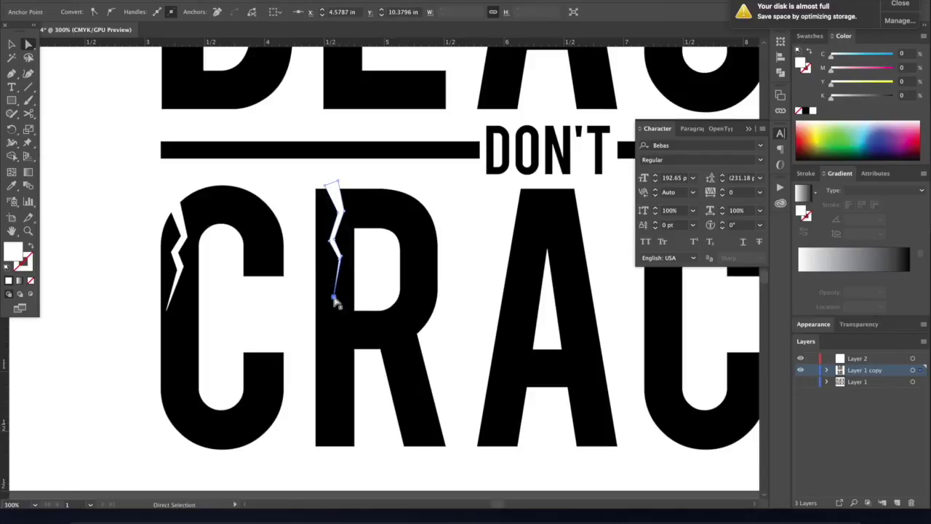
click(404, 181)
click(338, 190)
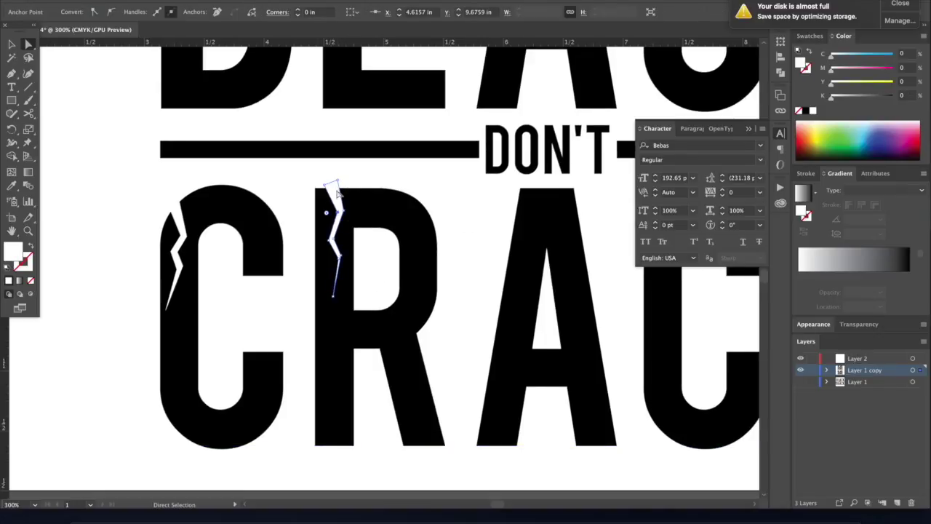
Stretch the crack on the R to about 1.01 in tall and shift it slightly down and left on the stem.
click(11, 45)
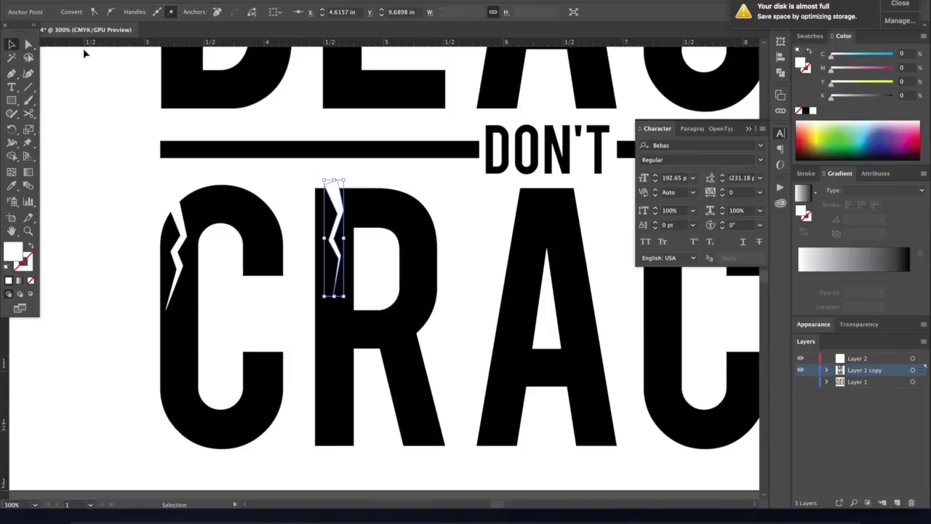
click(177, 118)
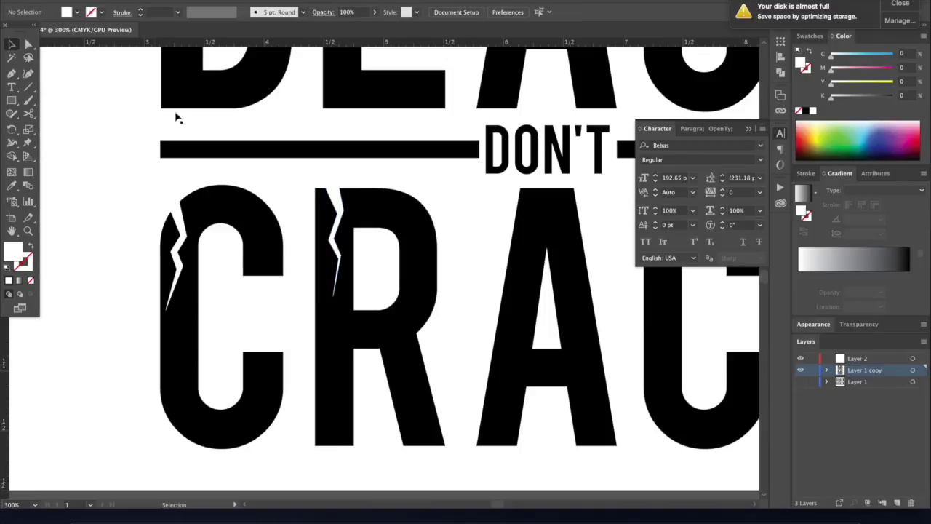
click(341, 220)
drag(333, 189, 334, 184)
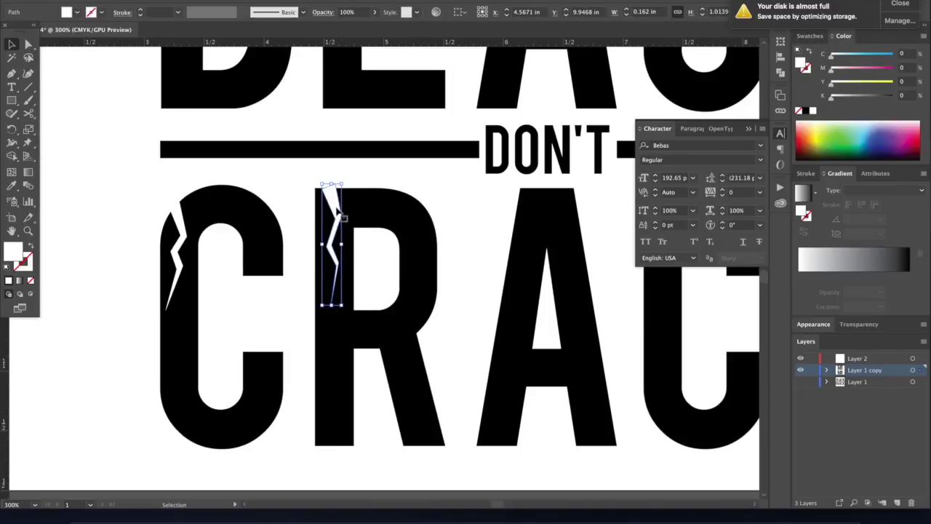
Stretch the R's crack to about 1.16 in tall and move it, slightly tilted, onto the upper right of the R's bowl.
drag(341, 244, 344, 244)
drag(336, 306, 333, 325)
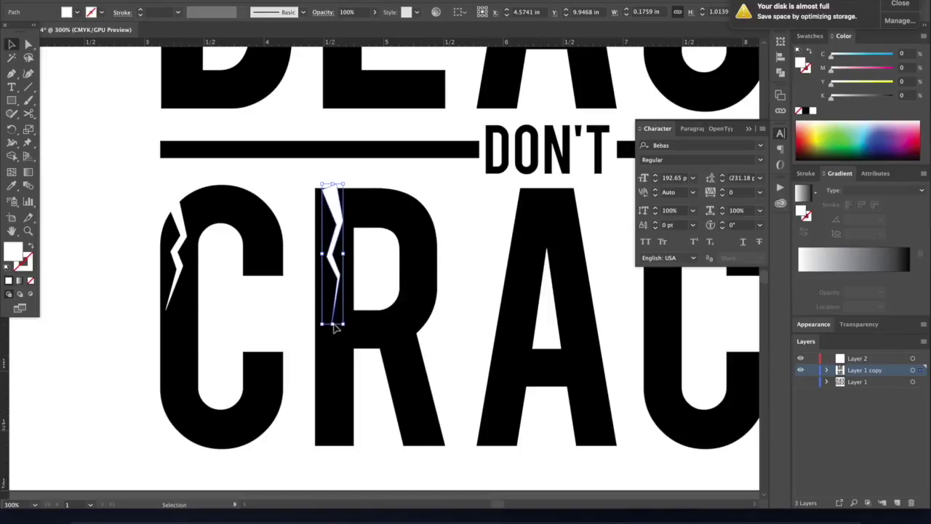
drag(320, 184, 420, 193)
click(451, 211)
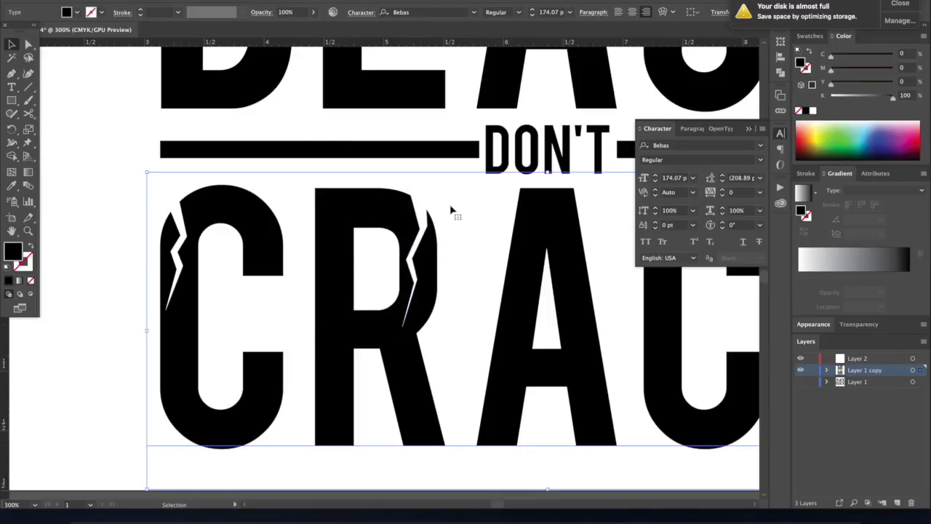
Reflect the R's crack across the vertical axis and move it back onto the top of the R's stem.
scroll(434, 210, right, 3)
scroll(434, 211, left, 1)
click(344, 222)
right_click(345, 222)
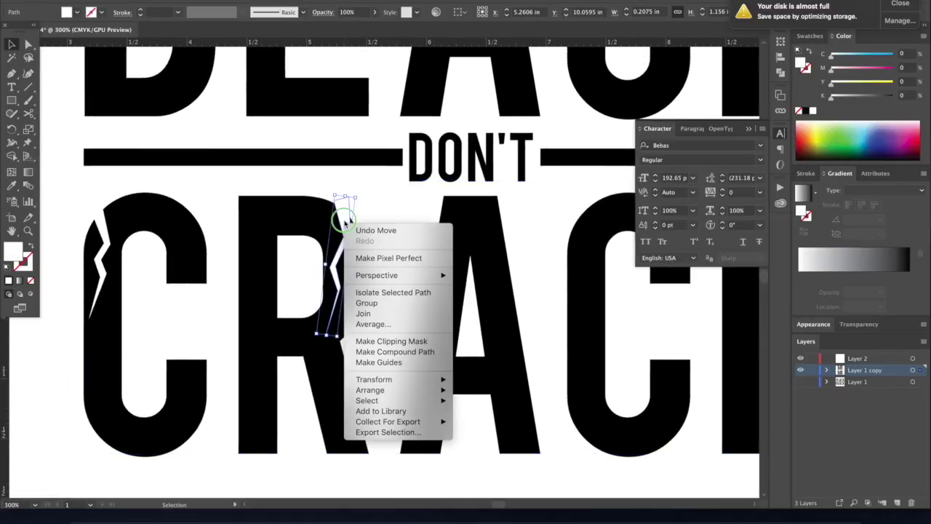
mouse_move(398, 396)
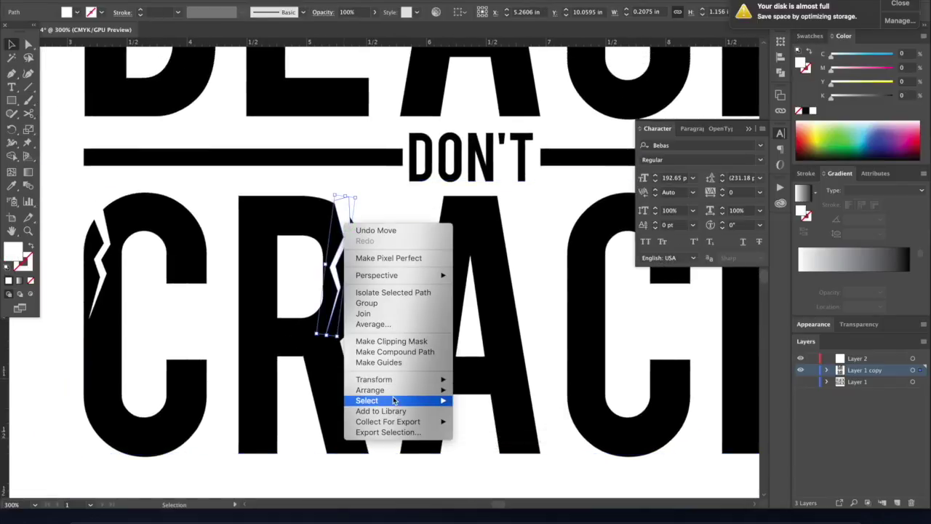
mouse_move(405, 381)
click(478, 419)
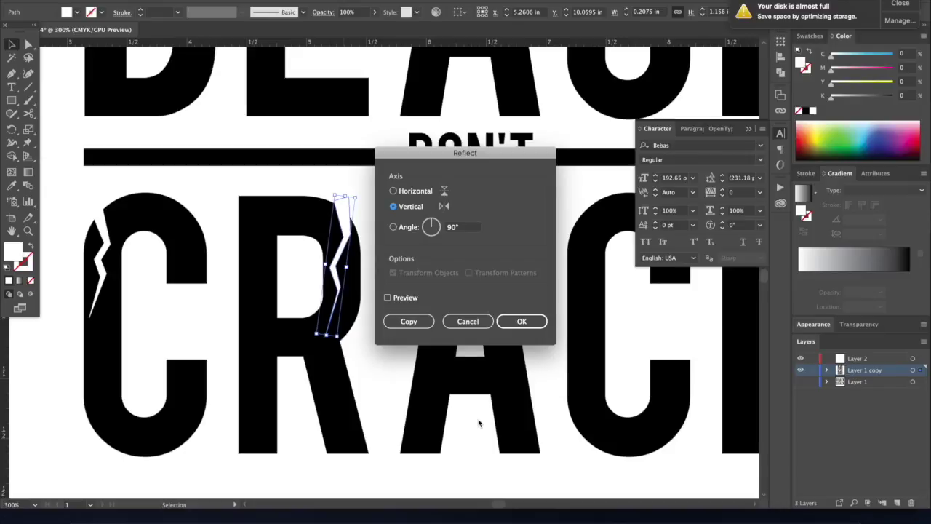
key(Return)
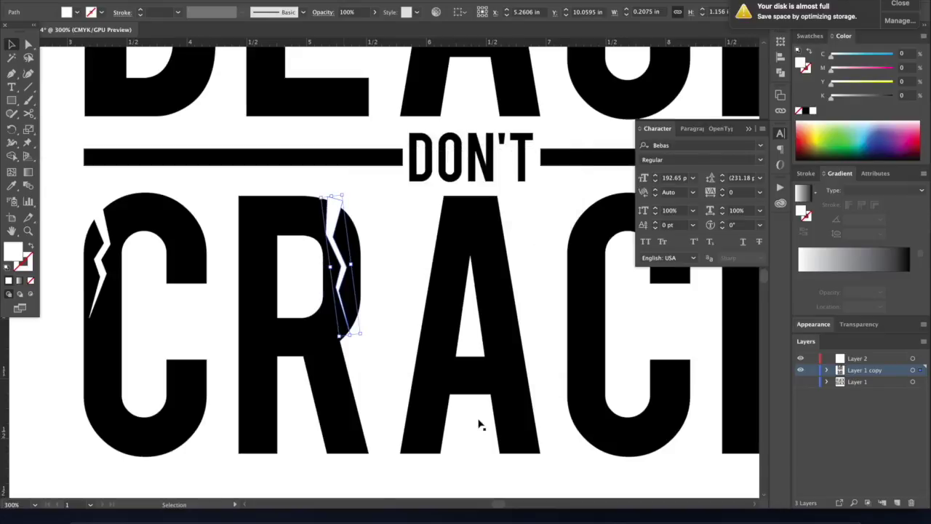
drag(339, 227, 256, 218)
click(320, 185)
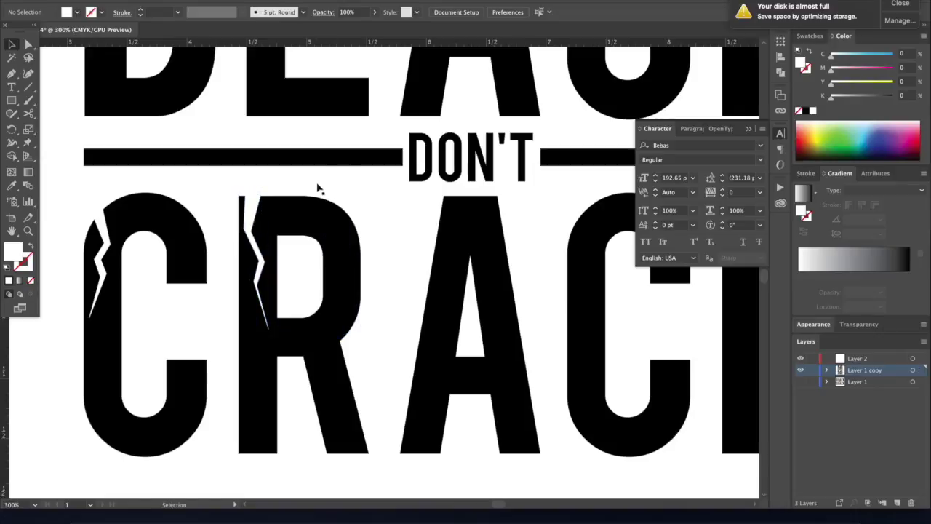
Tilt the R's crack further so it slants down the stem to the counter's lower corner, and nudge it slightly right.
scroll(331, 186, down, 1)
scroll(331, 187, right, 1)
click(228, 186)
drag(217, 173, 210, 175)
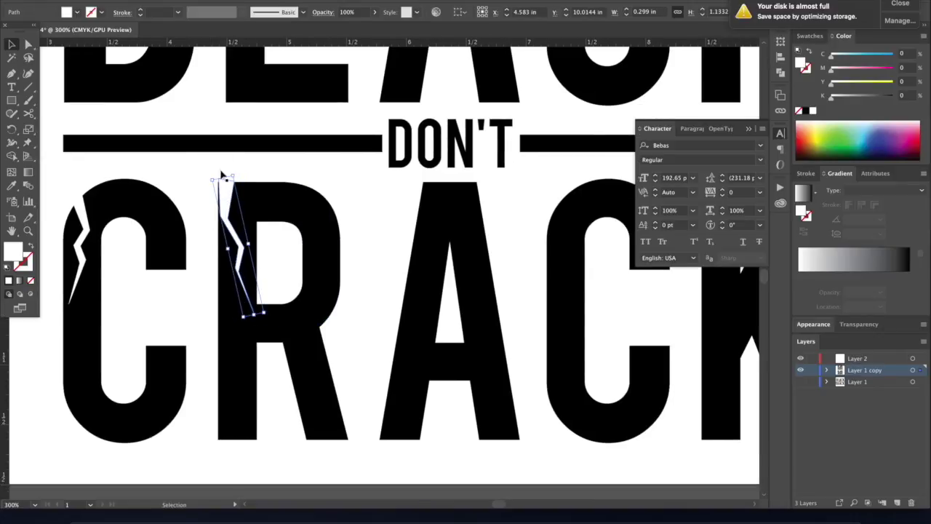
drag(210, 177, 226, 212)
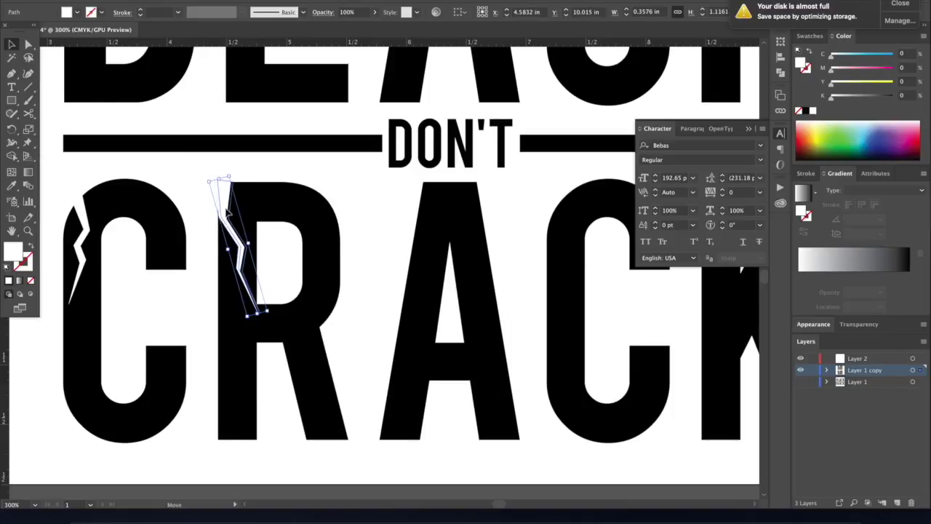
click(303, 176)
click(229, 175)
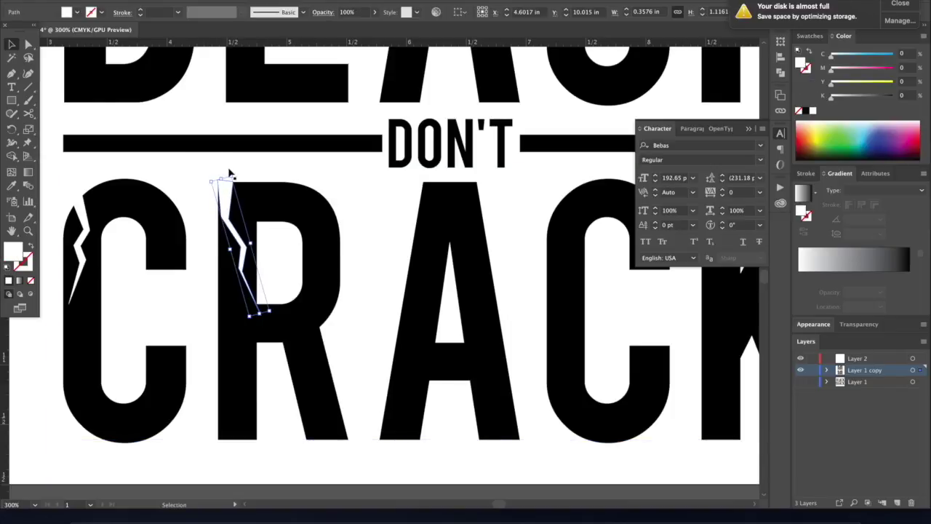
click(228, 180)
click(228, 182)
click(264, 186)
scroll(264, 189, right, 1)
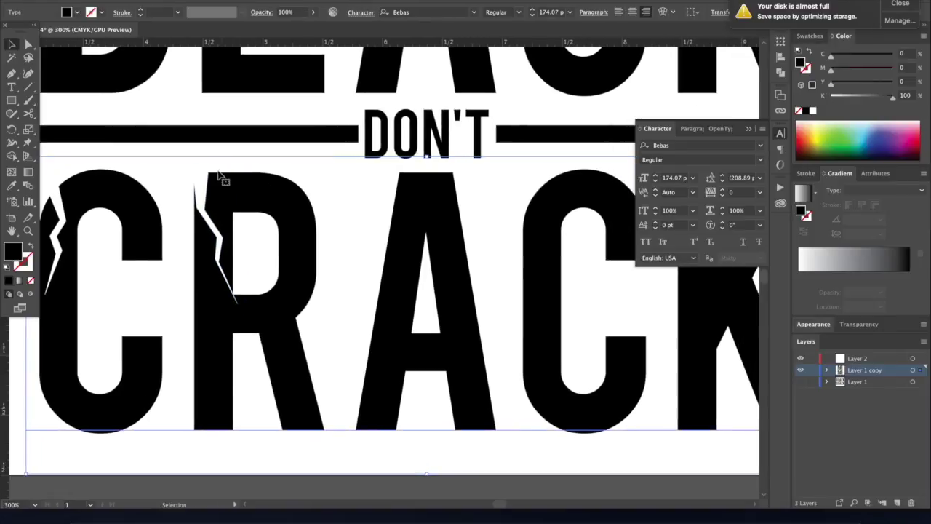
Reflect the R's crack across the vertical axis again and rotate it to slant from the stem's upper-left corner through the counter.
click(211, 167)
drag(209, 163, 231, 170)
right_click(191, 194)
click(203, 148)
key(super+z)
right_click(231, 175)
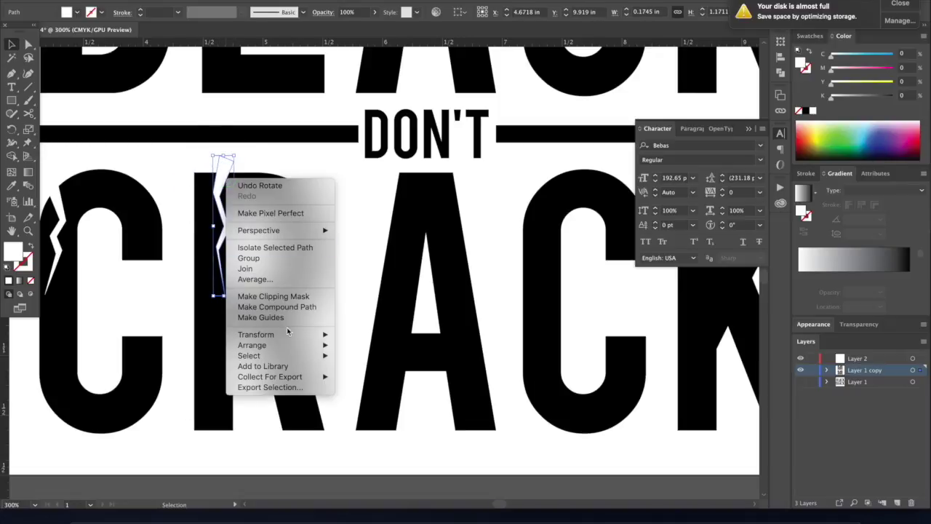
mouse_move(282, 348)
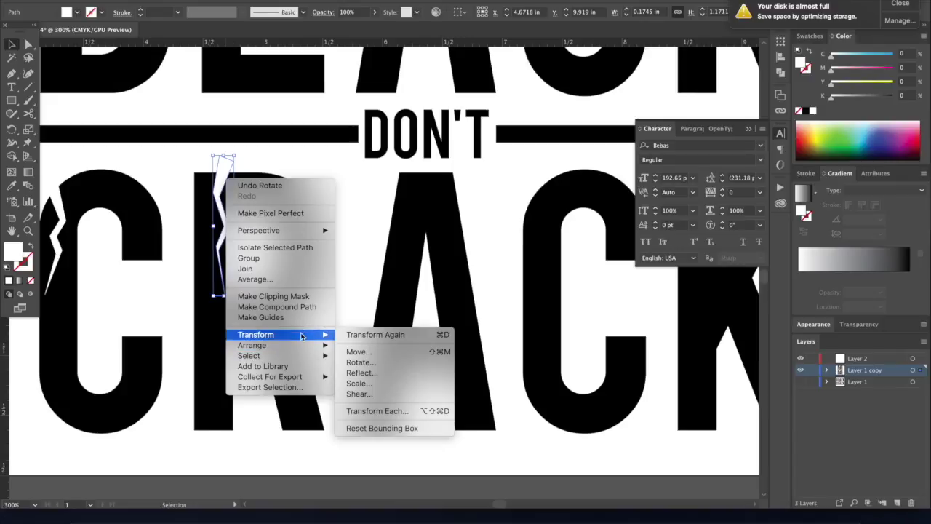
click(356, 373)
key(Return)
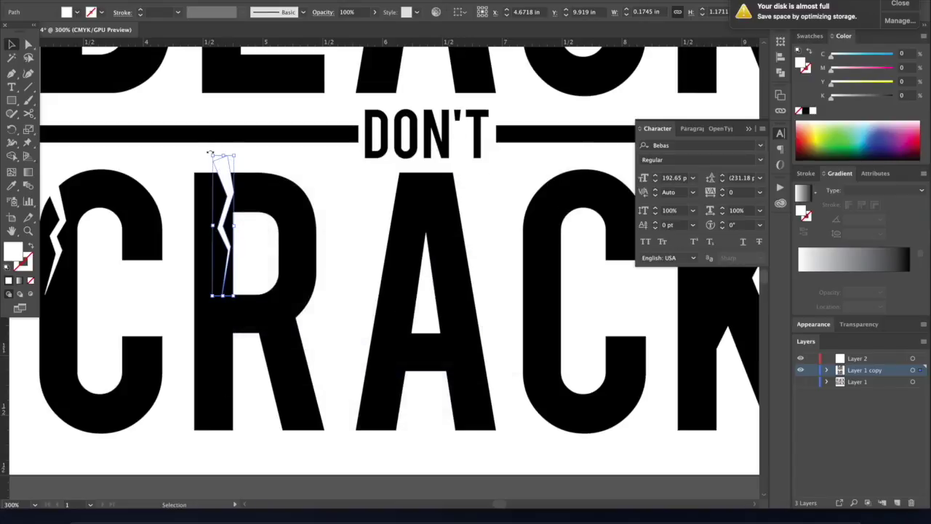
drag(209, 154, 216, 195)
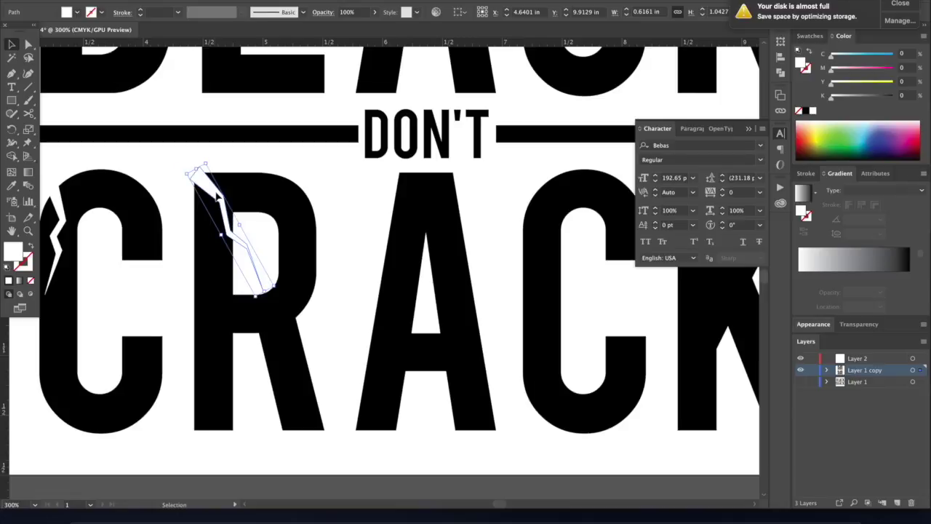
drag(268, 295, 278, 314)
click(311, 237)
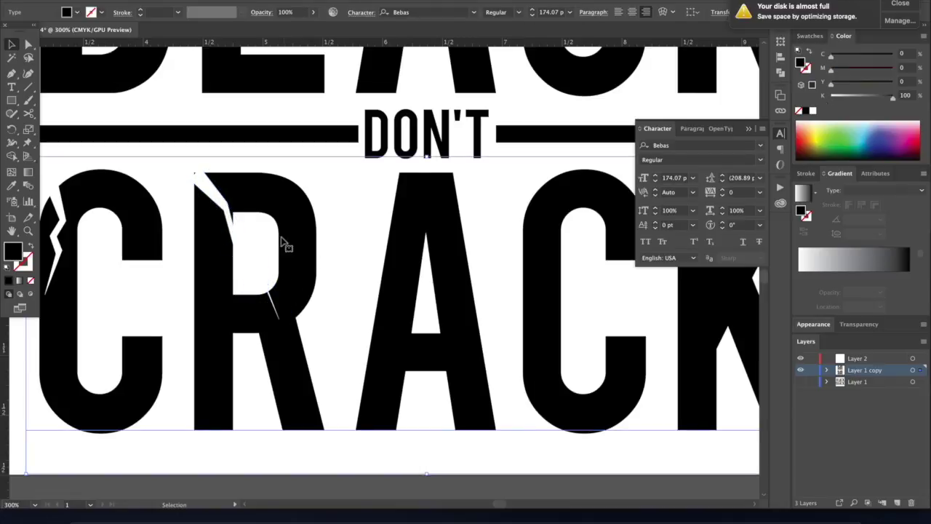
key(super+z)
key(v)
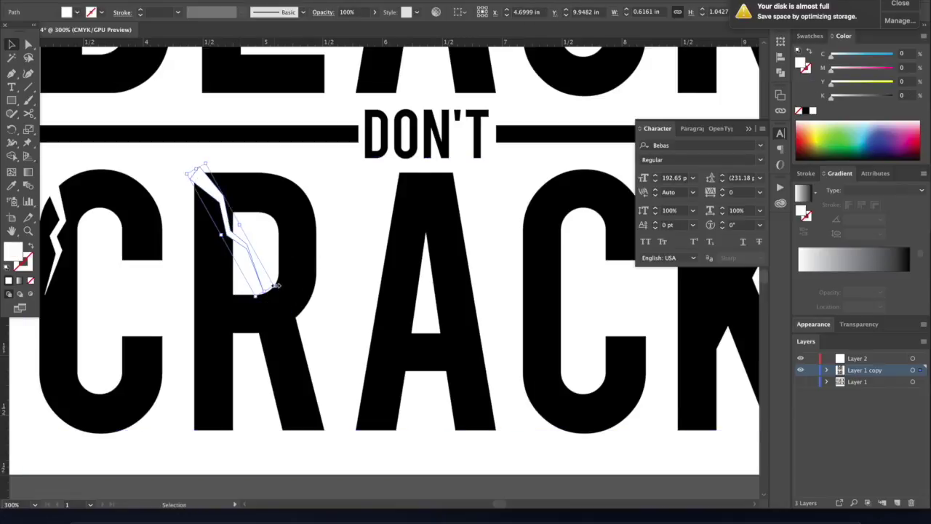
Pull the crack's bottom anchor point down into the R's leg, making it about 1.45 in tall, and shift the crack slightly left.
click(28, 44)
drag(263, 292, 285, 332)
key(super+z)
key(super+z)
click(321, 243)
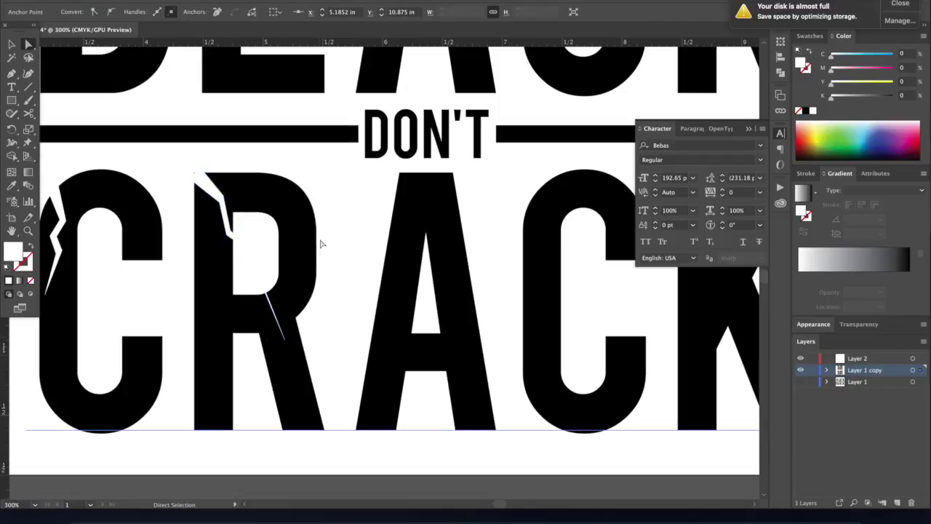
click(219, 197)
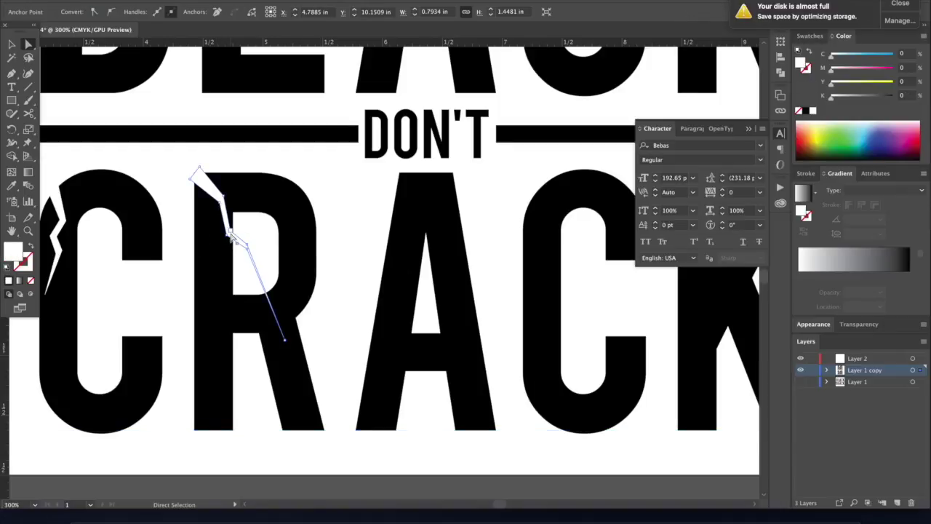
key(v)
drag(234, 258, 230, 260)
click(191, 137)
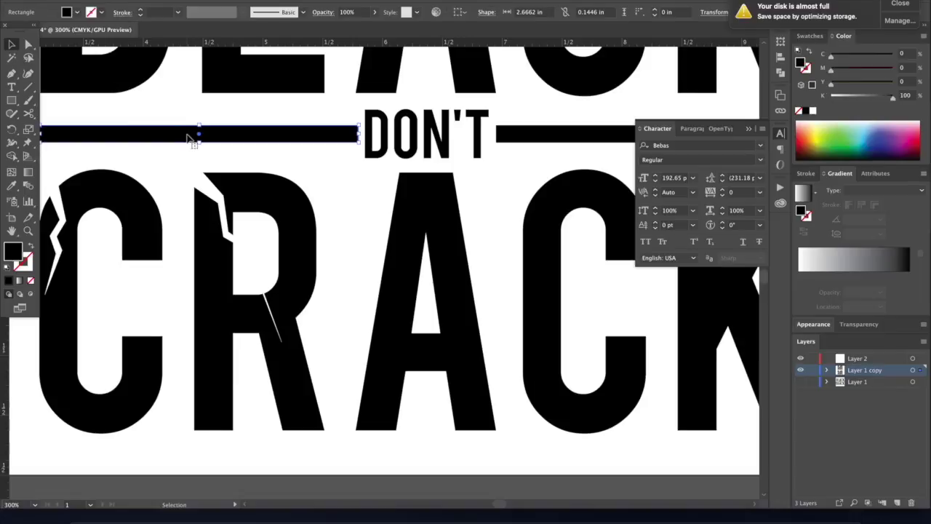
Draw a closed zigzag crack about 0.51 in wide with the Pen tool from the A's right edge into its crossbar, filled white.
scroll(393, 270, right, 3)
scroll(173, 191, left, 2)
scroll(173, 191, down, 3)
scroll(173, 192, left, 1)
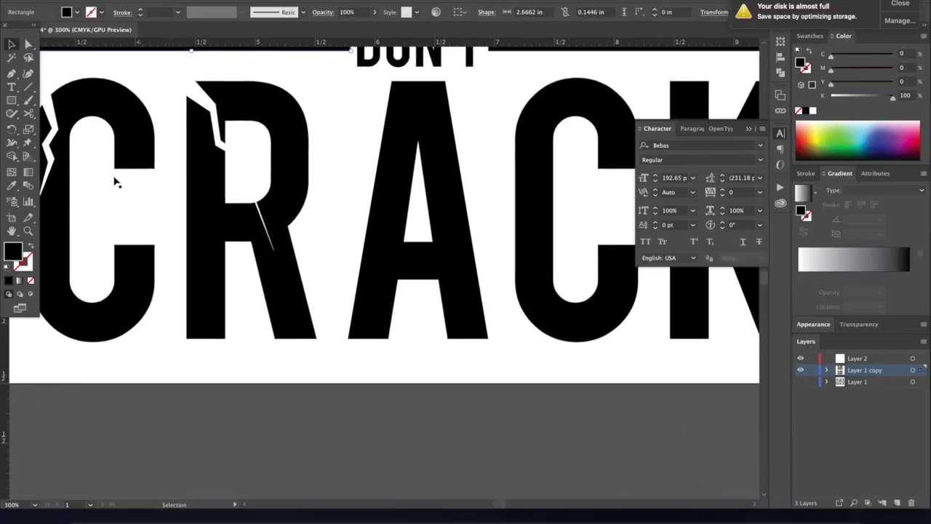
click(12, 74)
click(478, 246)
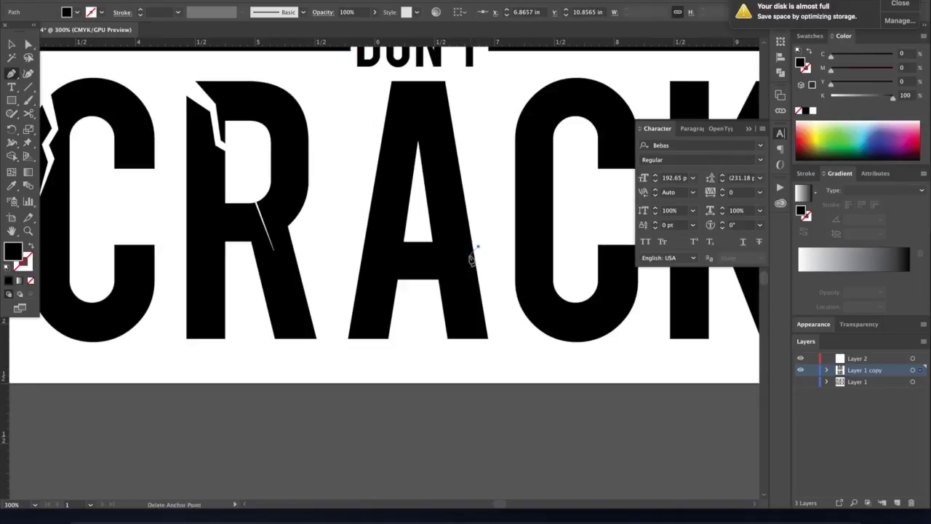
click(463, 257)
click(445, 254)
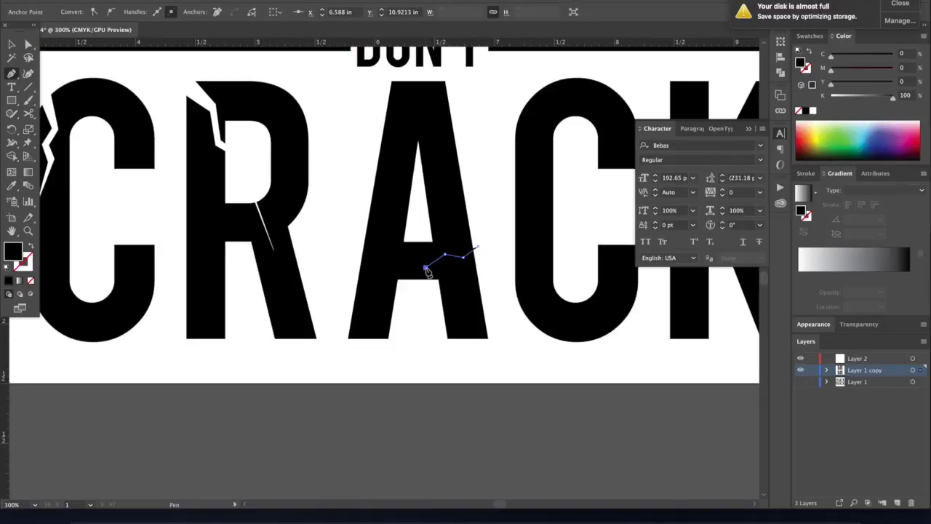
drag(425, 267, 449, 266)
click(484, 247)
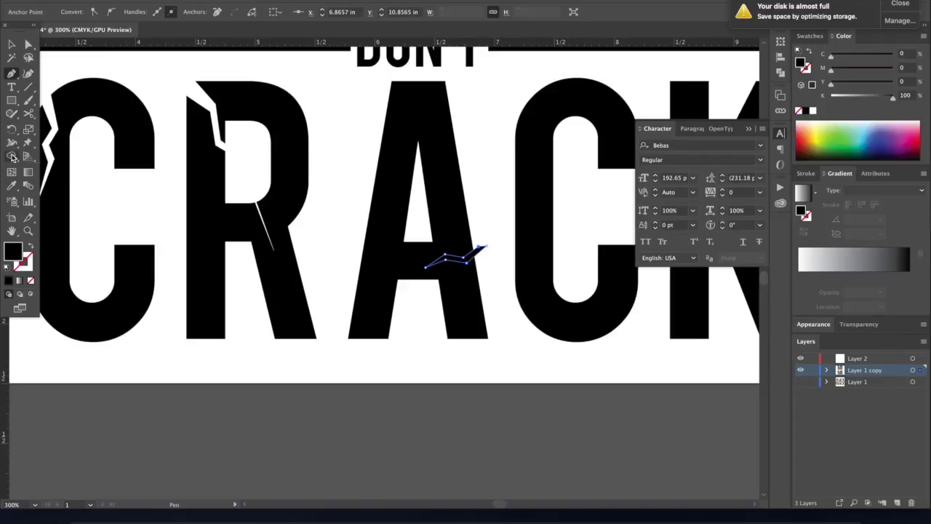
click(812, 110)
scroll(473, 160, right, 5)
scroll(473, 160, up, 2)
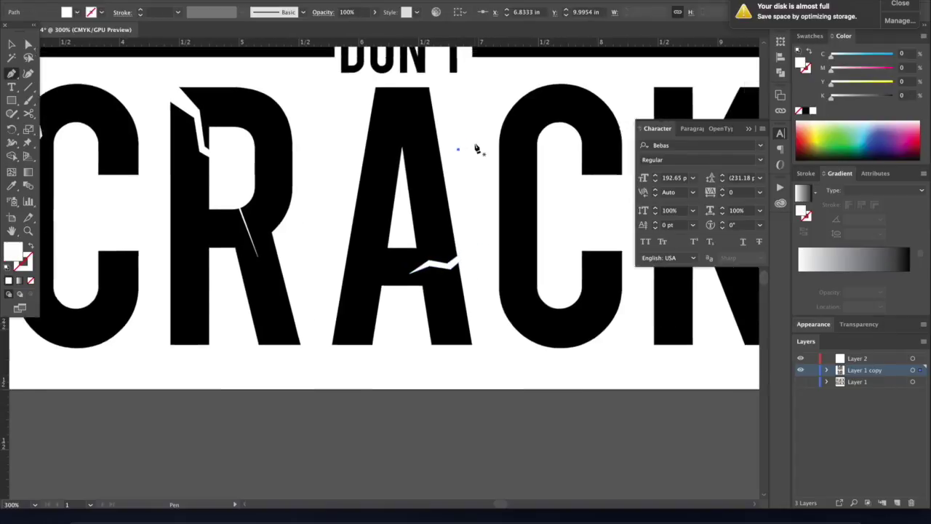
key(super+z)
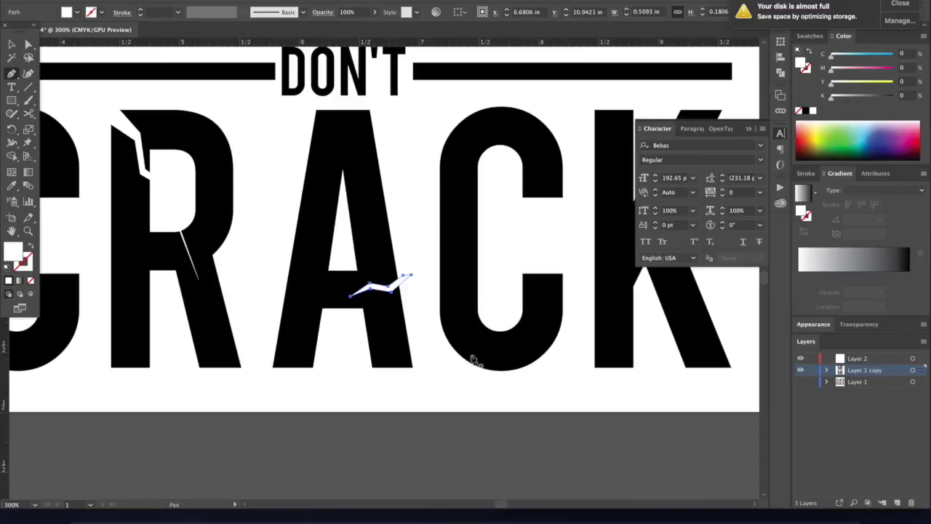
Draw a white closed zigzag crack about 0.41 by 0.53 in with the Pen tool from the second C's bottom edge up its lower-left curve.
click(519, 372)
click(507, 358)
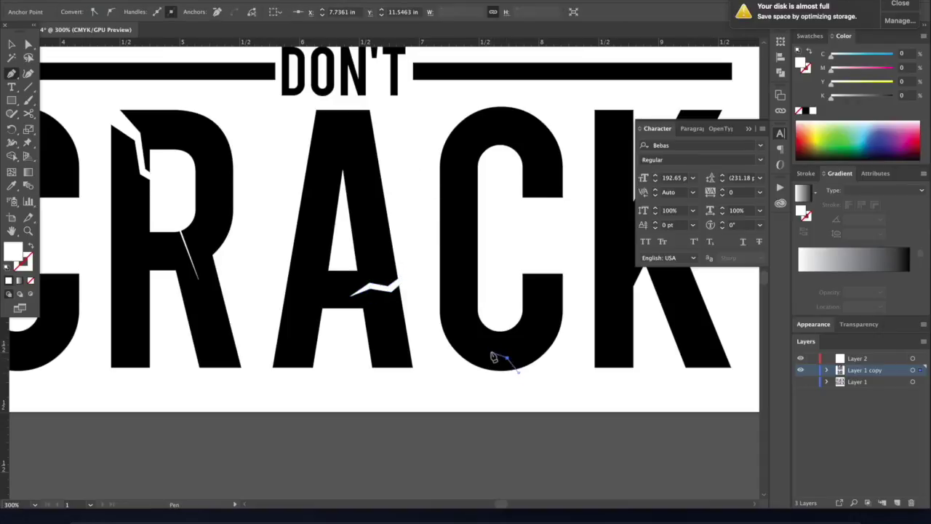
click(483, 339)
click(469, 315)
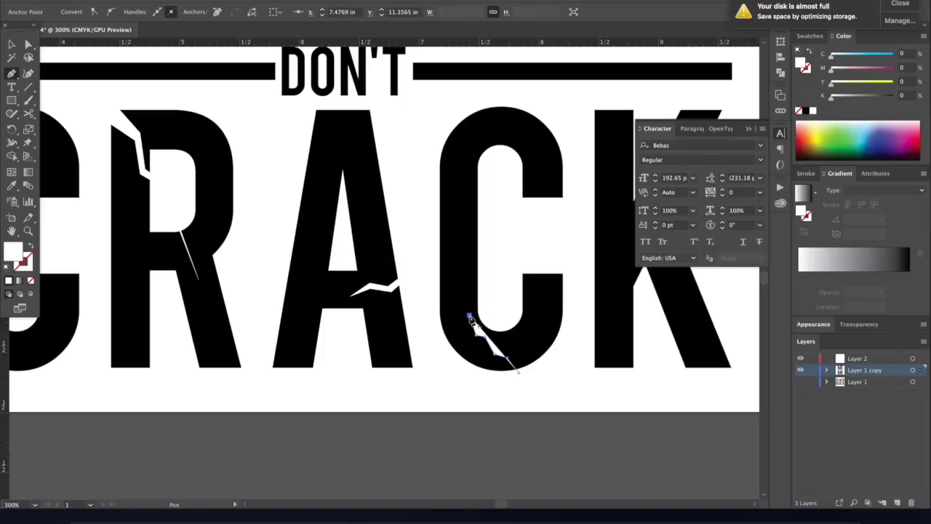
click(473, 343)
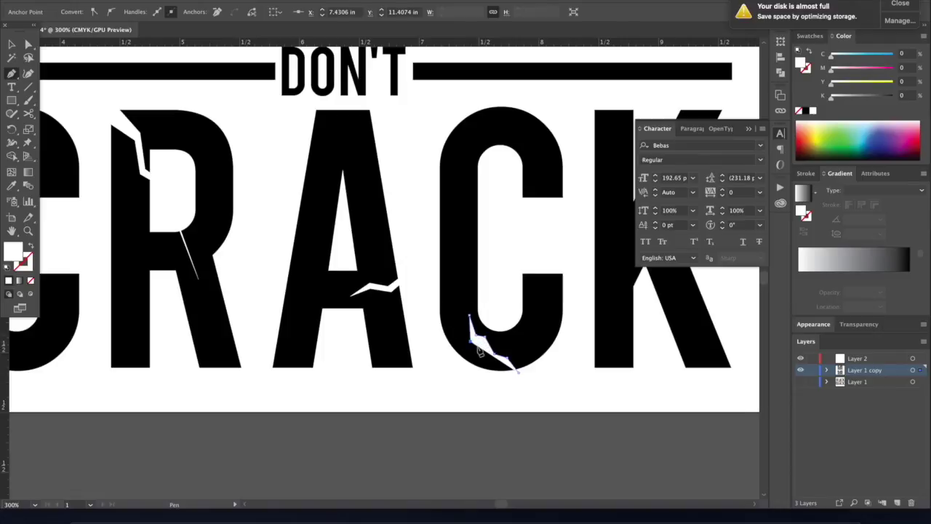
click(483, 345)
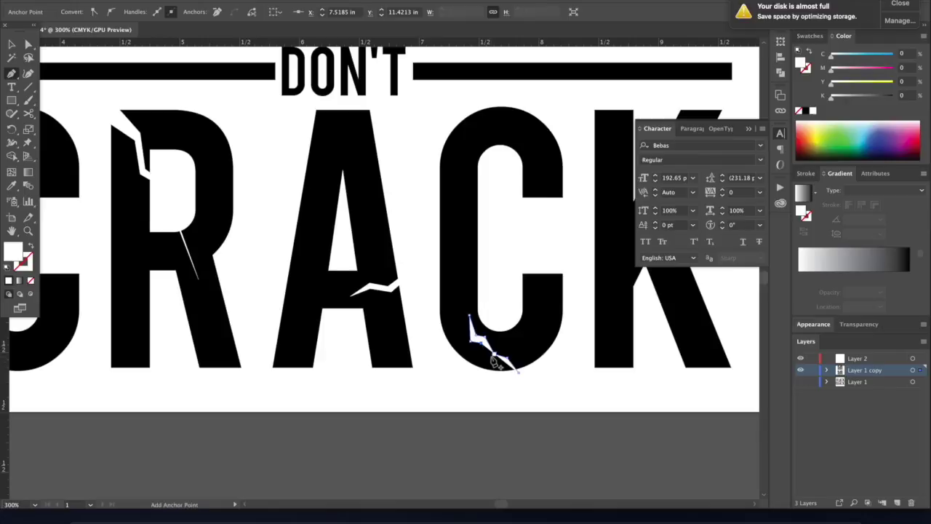
click(507, 364)
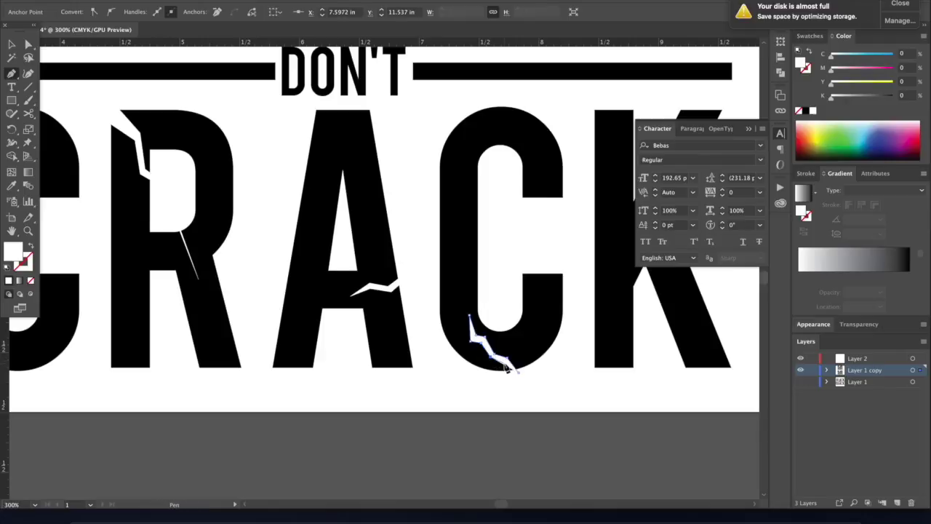
click(508, 368)
click(514, 377)
key(v)
Widen the crack on the second C by moving its middle lower-edge anchor point slightly down and outward.
scroll(468, 422, right, 5)
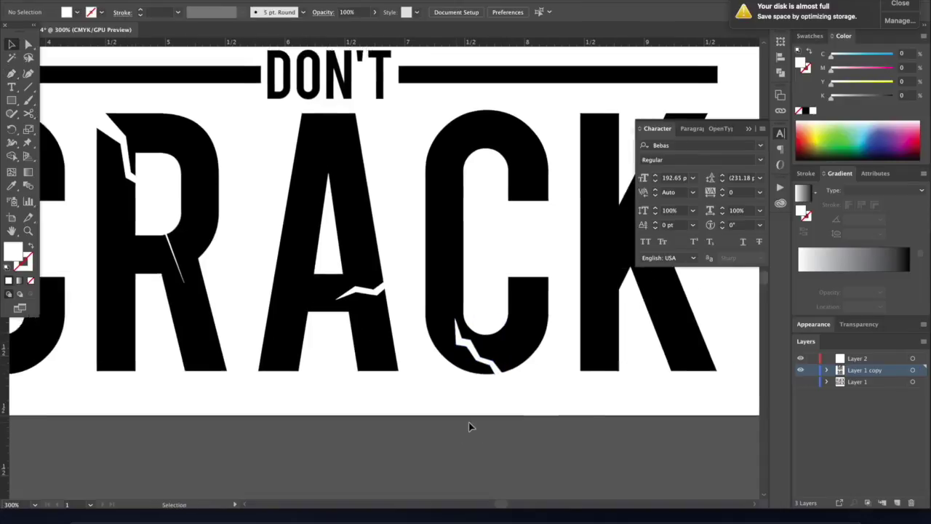
scroll(469, 422, up, 1)
click(28, 45)
click(408, 371)
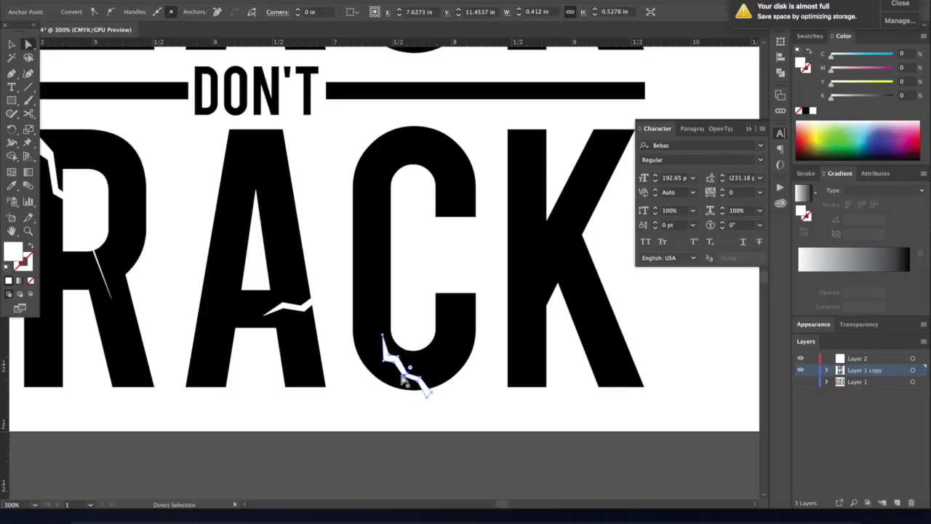
drag(400, 378, 400, 380)
click(425, 416)
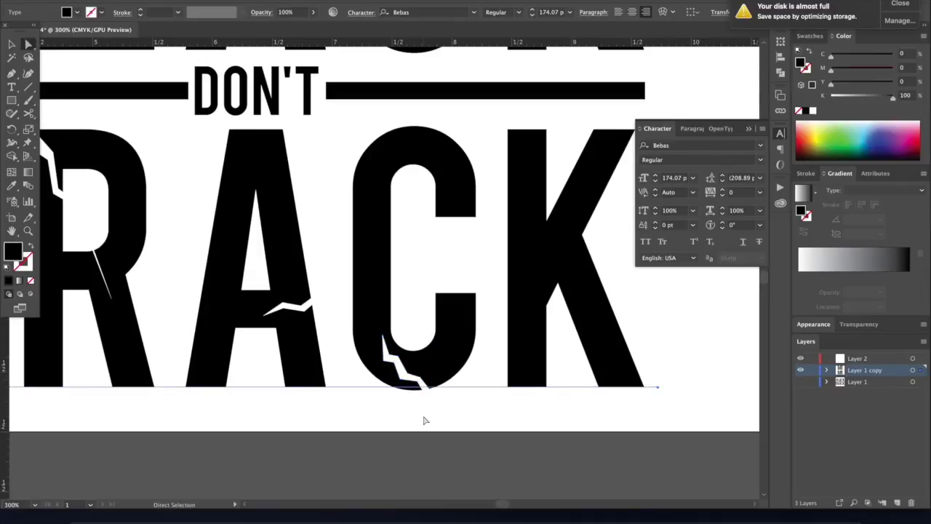
Reshape the crack on the second C by nudging its bottom-edge anchor point down and pulling its upper tip up along the inner curve.
click(405, 454)
scroll(405, 454, left, 3)
scroll(405, 455, up, 1)
right_click(405, 454)
click(546, 397)
click(480, 410)
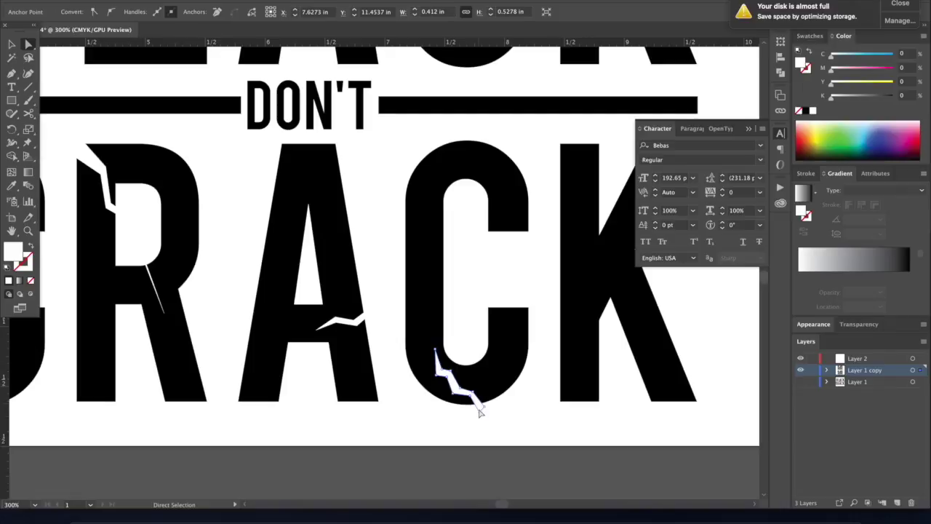
drag(479, 410, 476, 413)
click(489, 416)
click(504, 465)
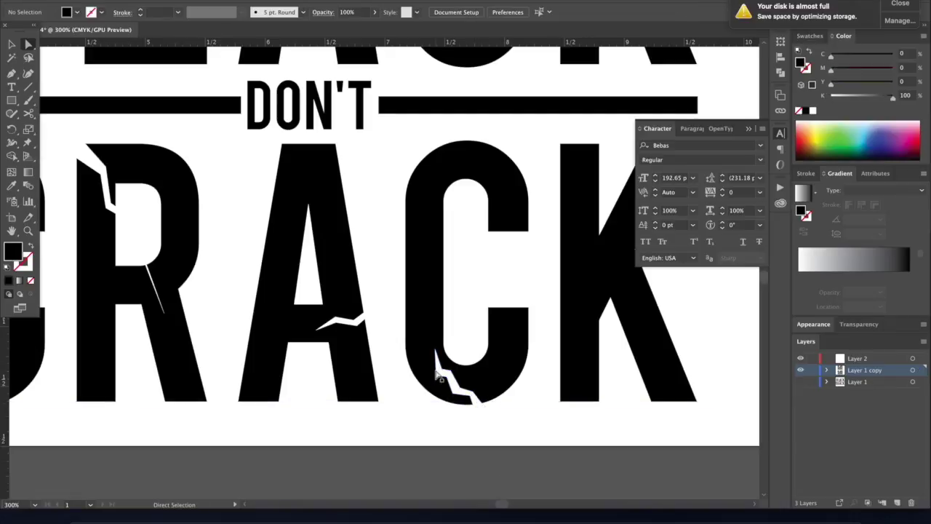
drag(435, 350, 434, 331)
click(466, 337)
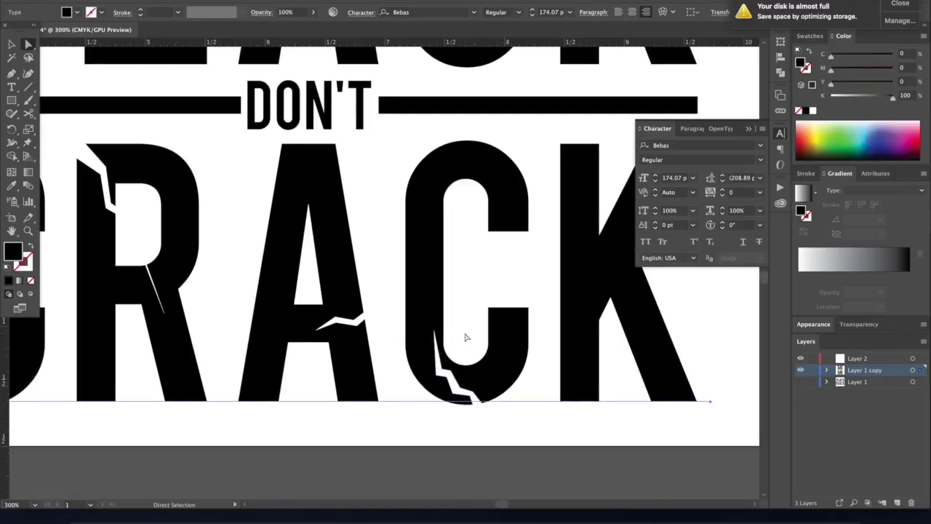
Draw a closed zigzag crack about 0.64 by 1.37 in with the Pen tool down the K's upper arm into its stem, filled white.
scroll(494, 335, right, 4)
scroll(494, 334, up, 2)
scroll(608, 313, down, 3)
scroll(608, 313, left, 3)
scroll(608, 313, up, 2)
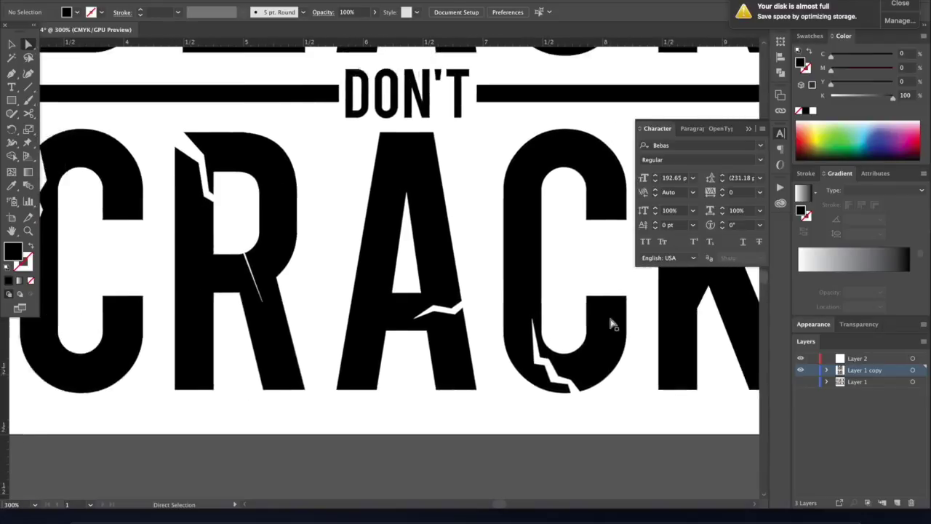
scroll(608, 312, right, 3)
scroll(608, 313, up, 1)
click(12, 74)
click(539, 174)
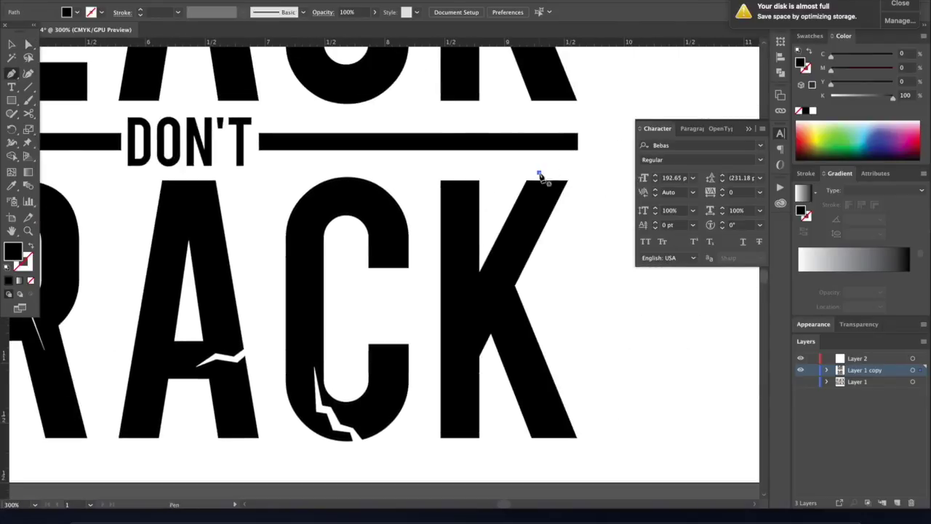
click(534, 203)
click(515, 228)
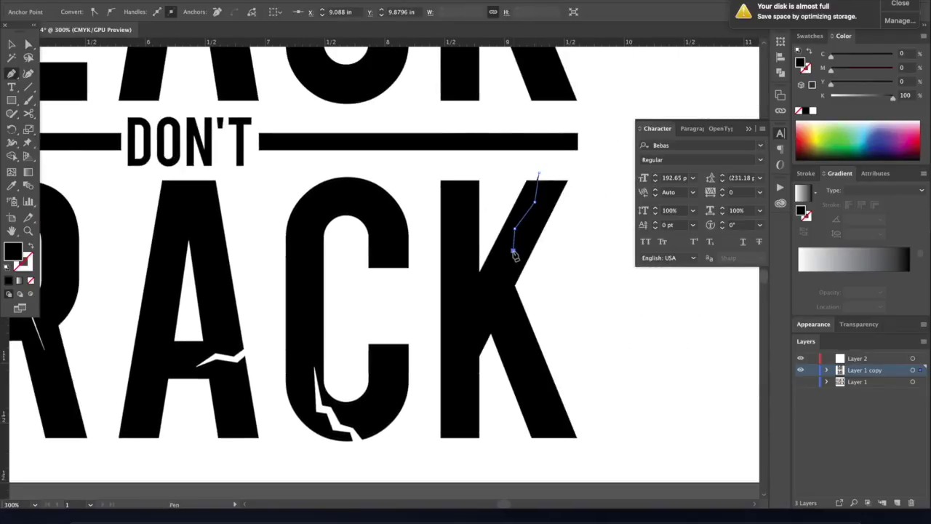
click(502, 273)
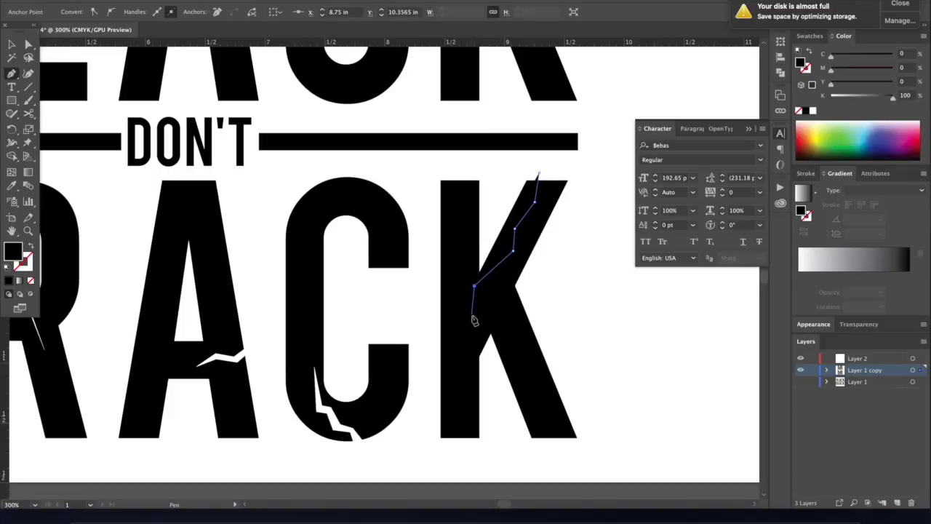
click(473, 332)
click(480, 286)
click(520, 256)
click(517, 230)
click(545, 200)
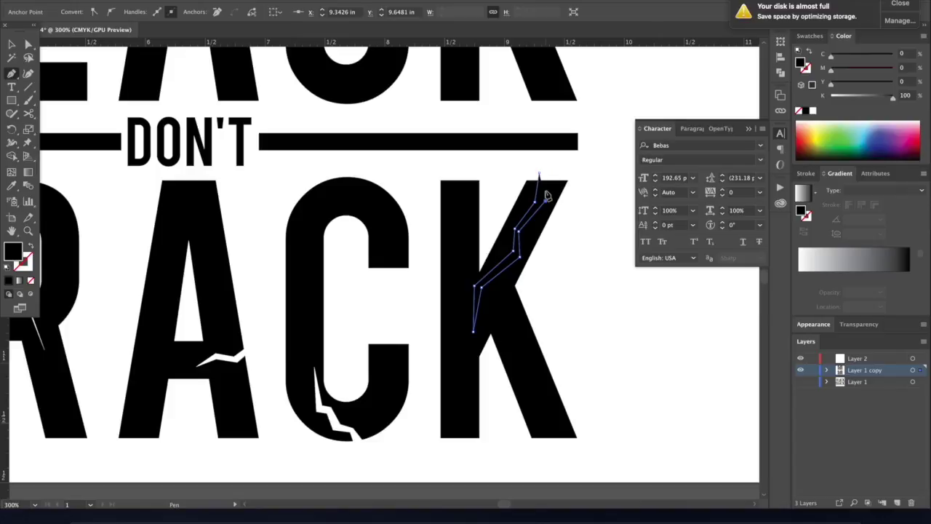
click(549, 170)
click(810, 35)
click(818, 72)
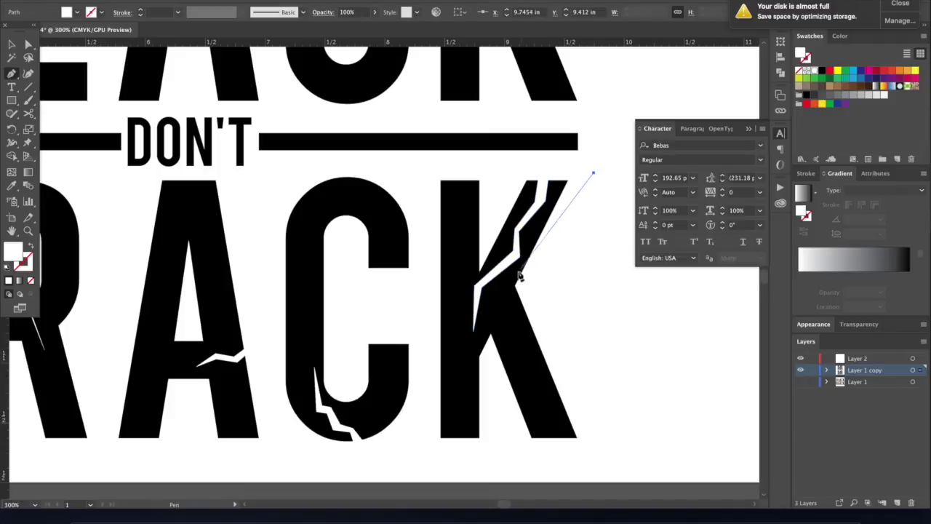
Refine the K's crack by lowering its bottom tip and slightly shifting the anchor points at its two lower bends.
click(29, 45)
click(581, 216)
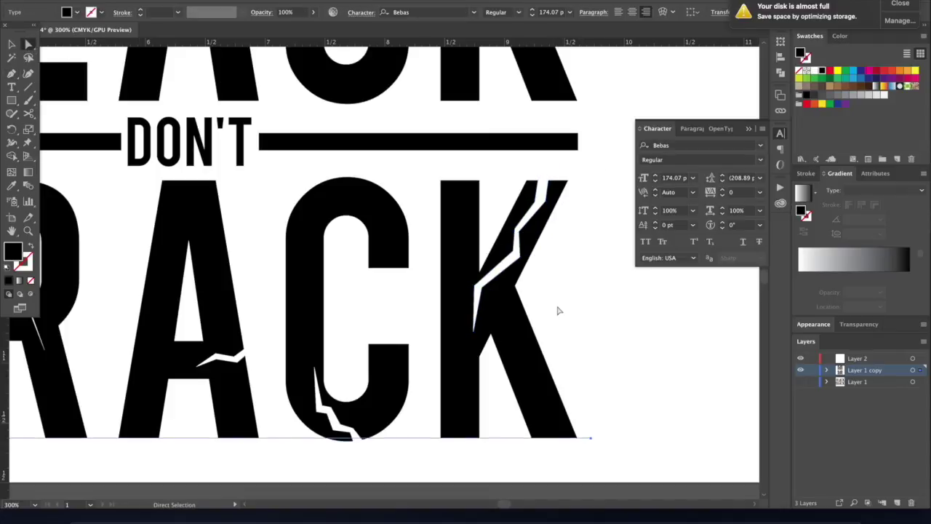
click(476, 336)
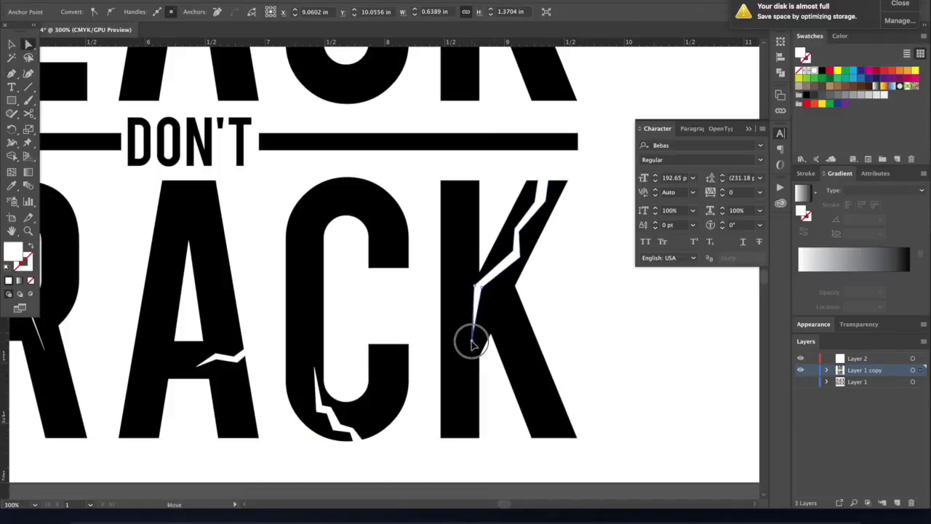
click(471, 338)
click(518, 252)
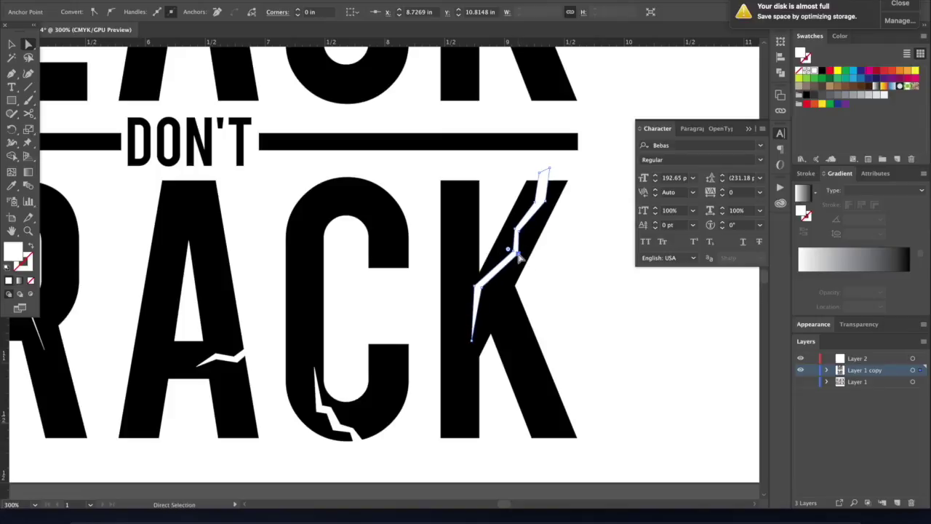
click(477, 283)
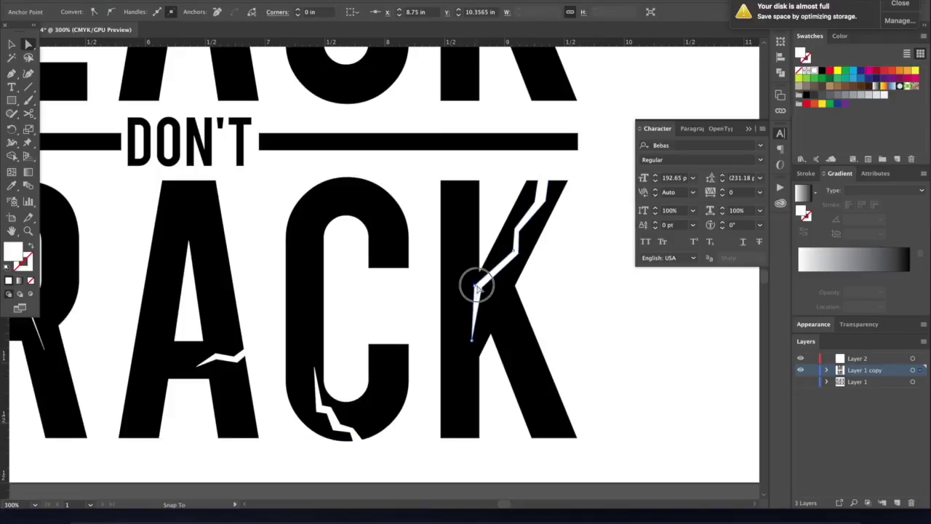
click(530, 308)
key(super+minus)
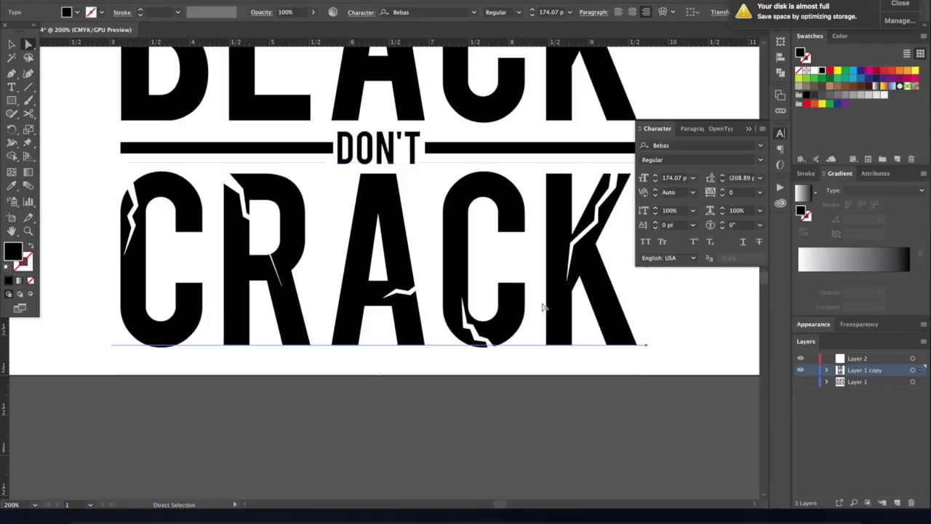
Thicken both horizontal bars beside the lower DON'T evenly about their centre.
click(579, 465)
key(super+minus)
key(super+minus)
scroll(579, 465, up, 3)
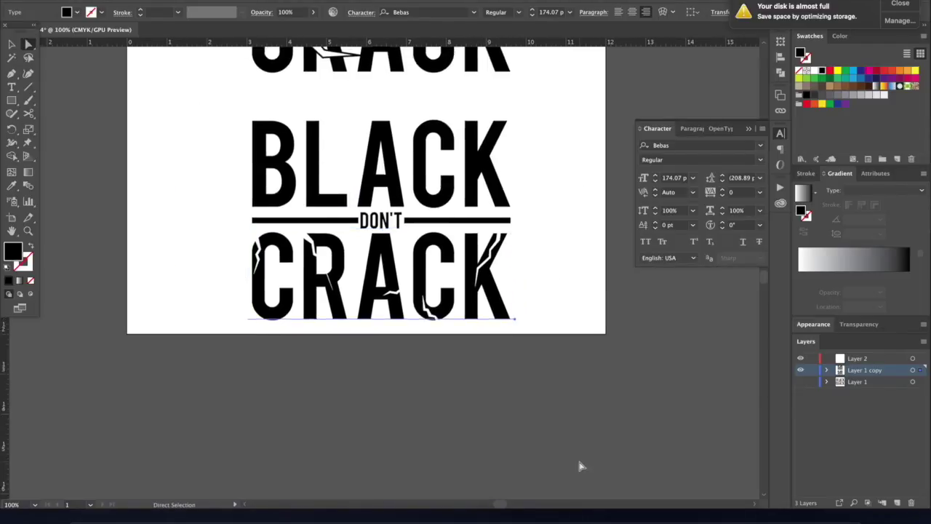
click(594, 479)
click(479, 301)
shift+click(343, 299)
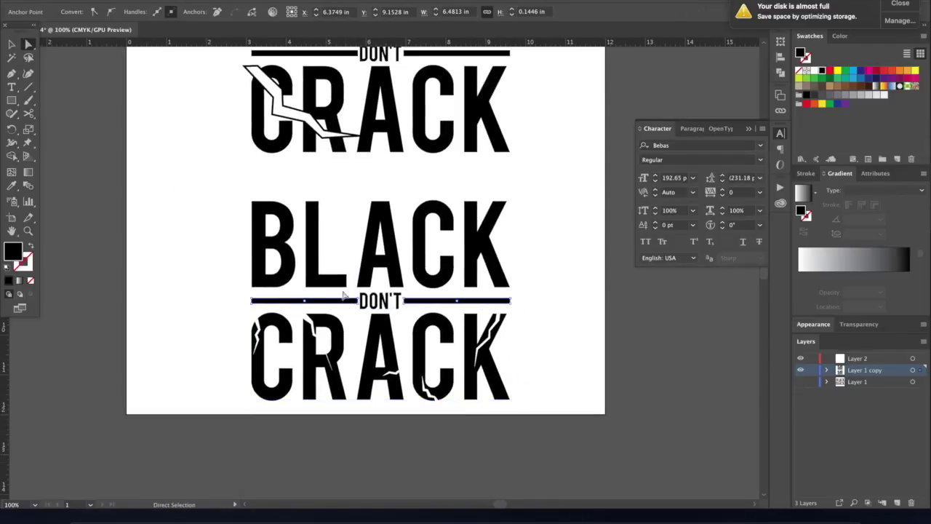
key(v)
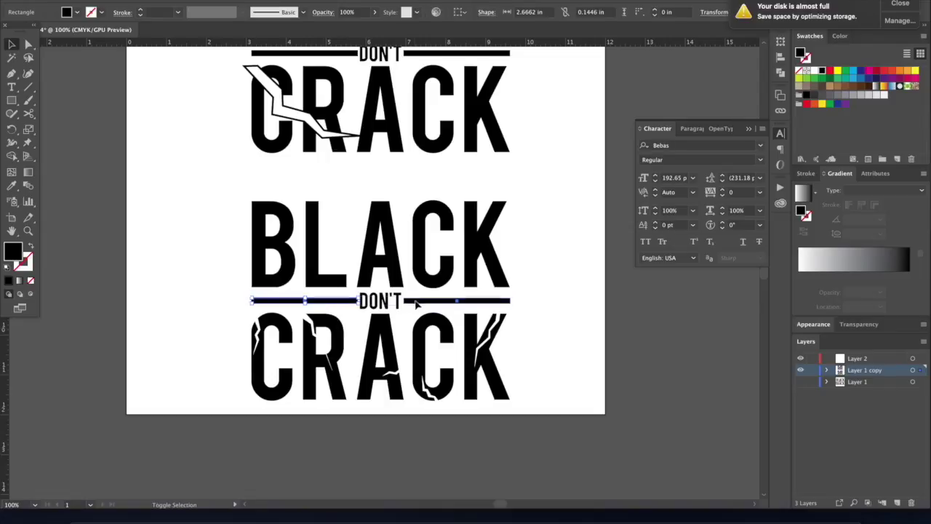
drag(382, 298, 382, 295)
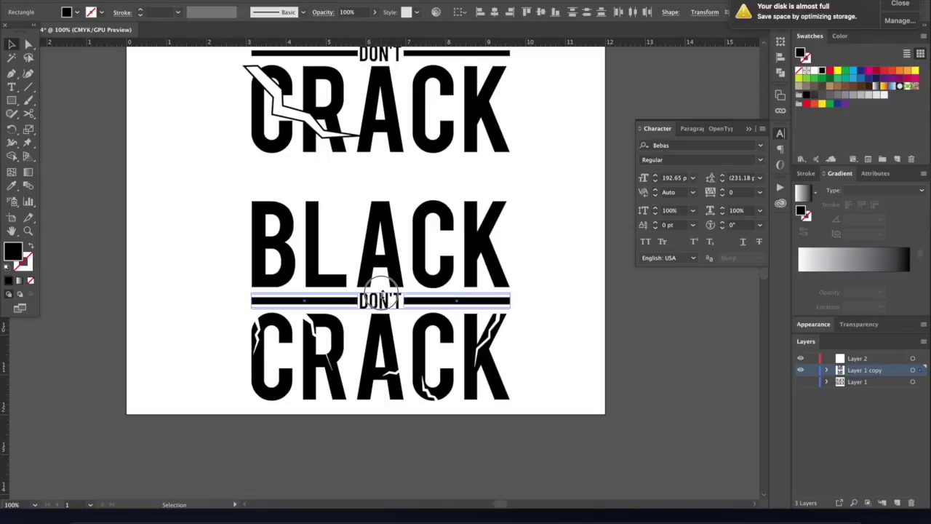
click(592, 315)
scroll(593, 315, up, 3)
key(ctrl+minus)
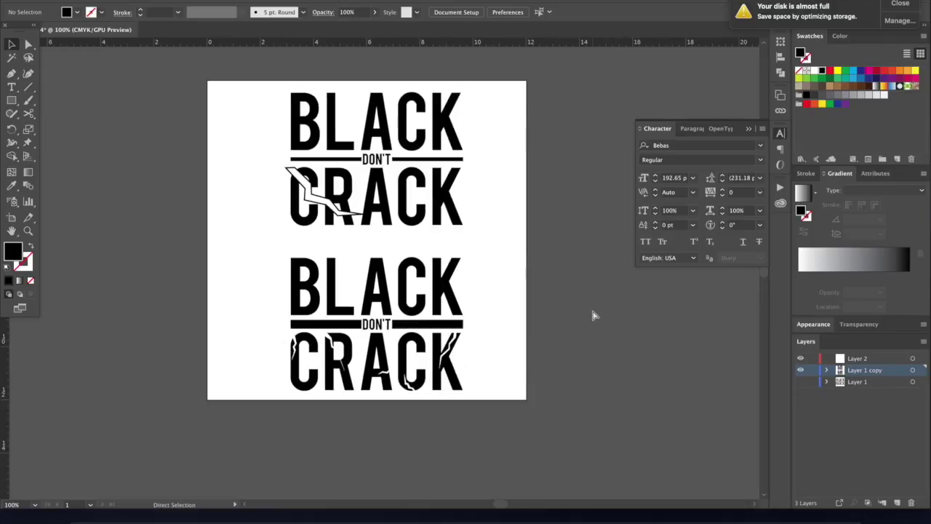
Duplicate the Layer 1 copy layer with the original hidden, and delete the empty Layer 2.
scroll(589, 308, left, 2)
scroll(588, 308, up, 1)
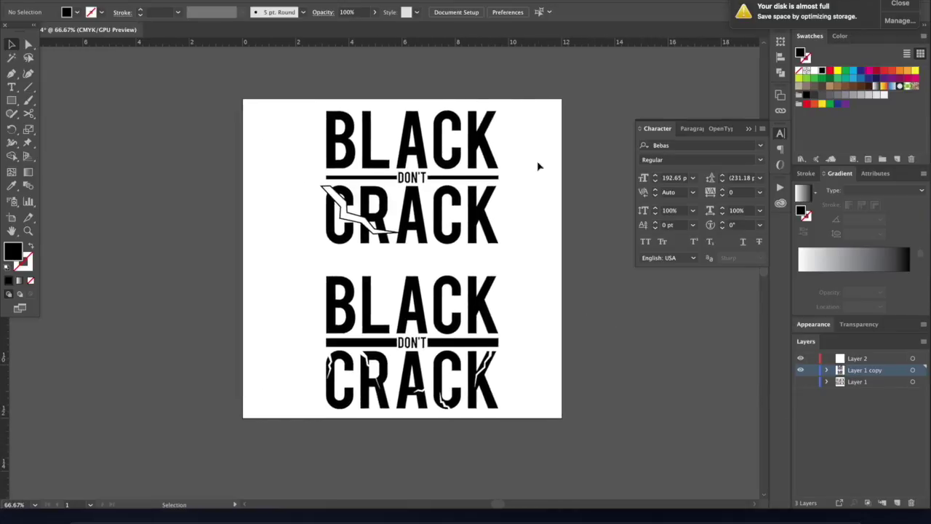
click(486, 211)
drag(876, 383, 898, 504)
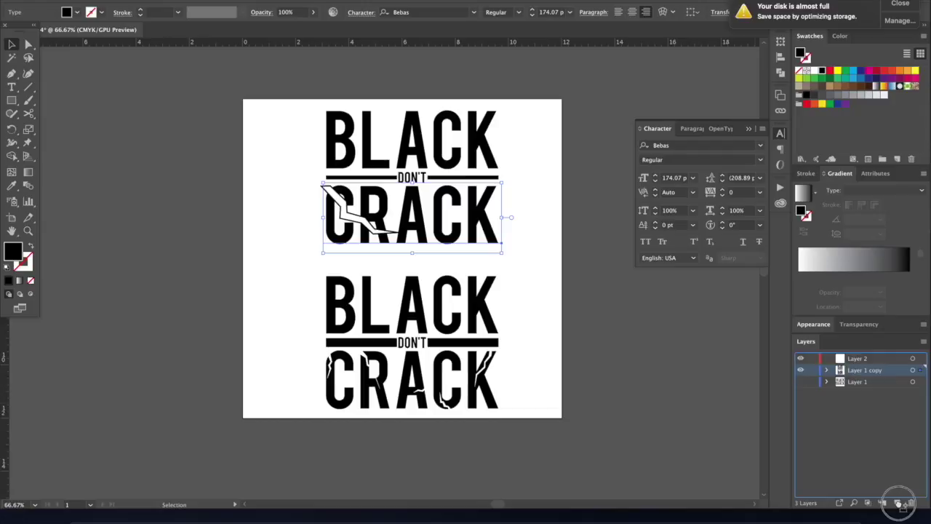
click(857, 358)
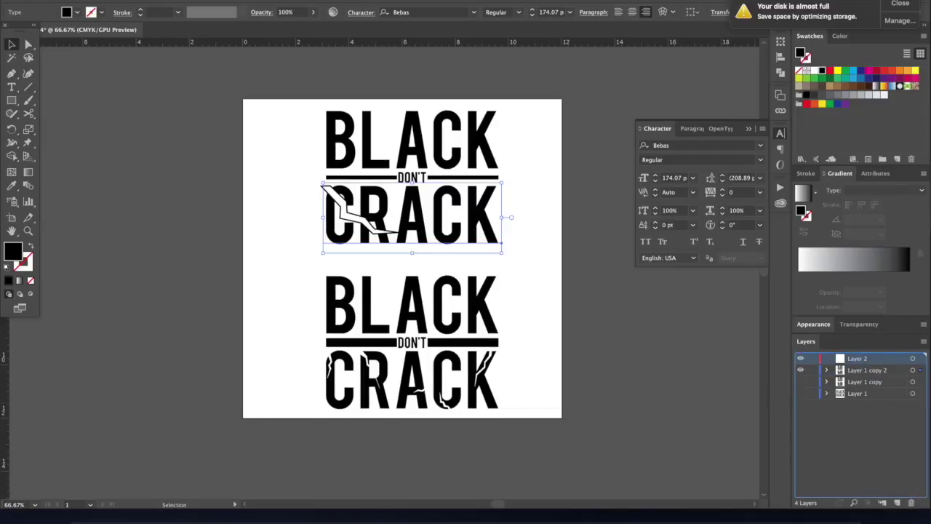
click(907, 504)
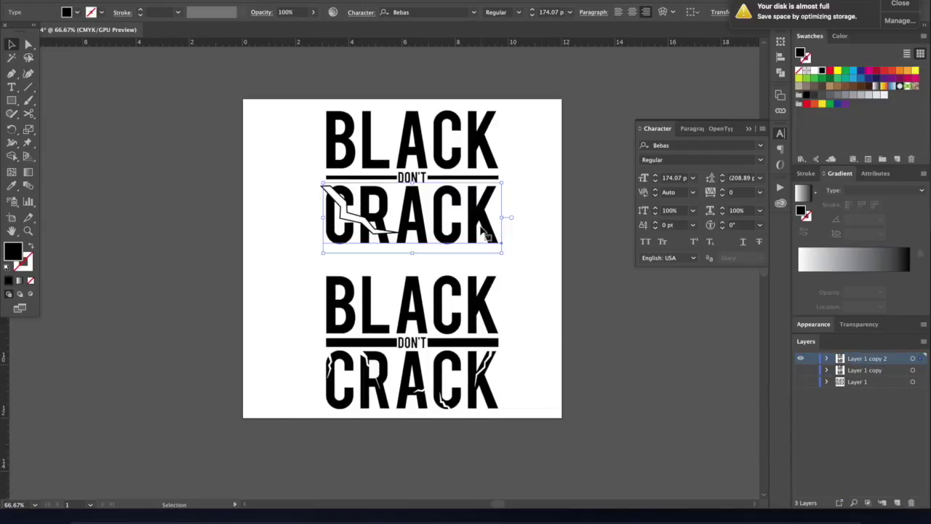
Convert the CRACK text in both the upper and lower designs to outlines.
right_click(482, 233)
click(509, 301)
click(480, 370)
right_click(479, 378)
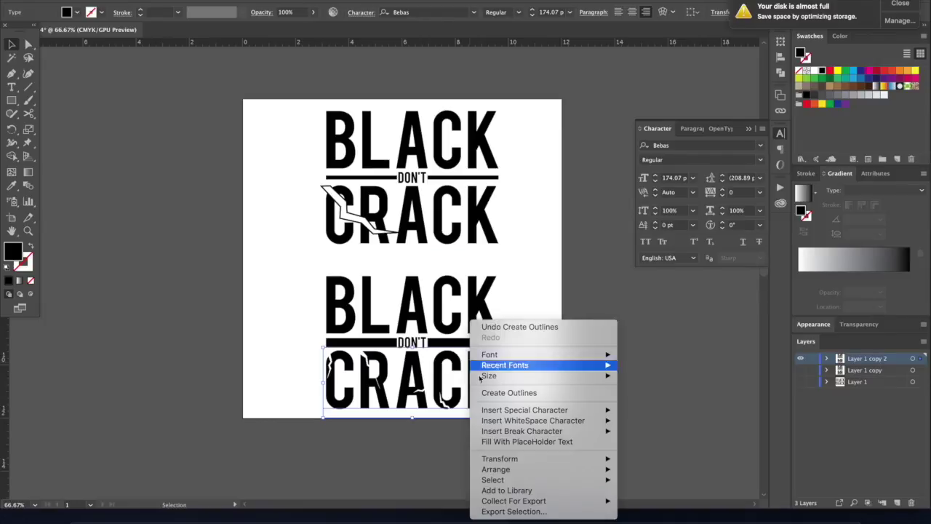
click(509, 392)
click(601, 396)
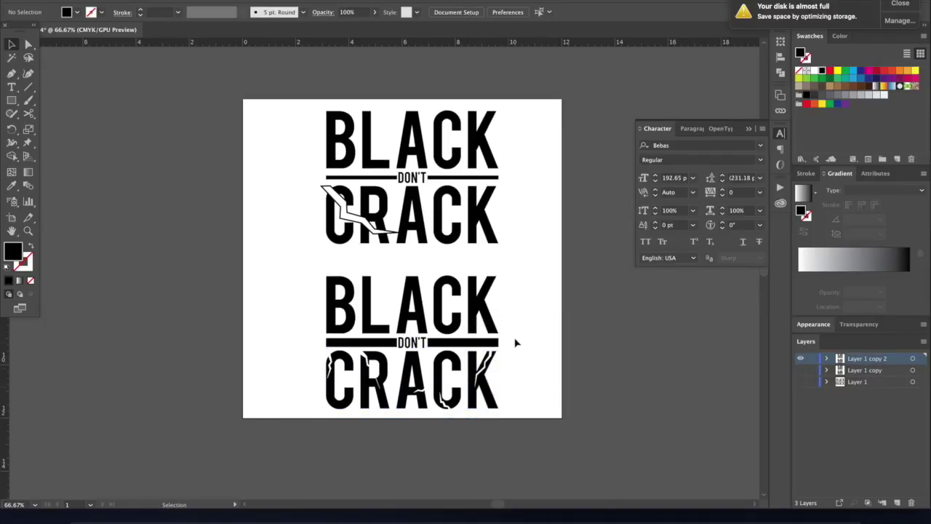
Put the whole lower BLACK DON'T CRACK design on a new layer and hide Layer 1 copy 2.
key(d)
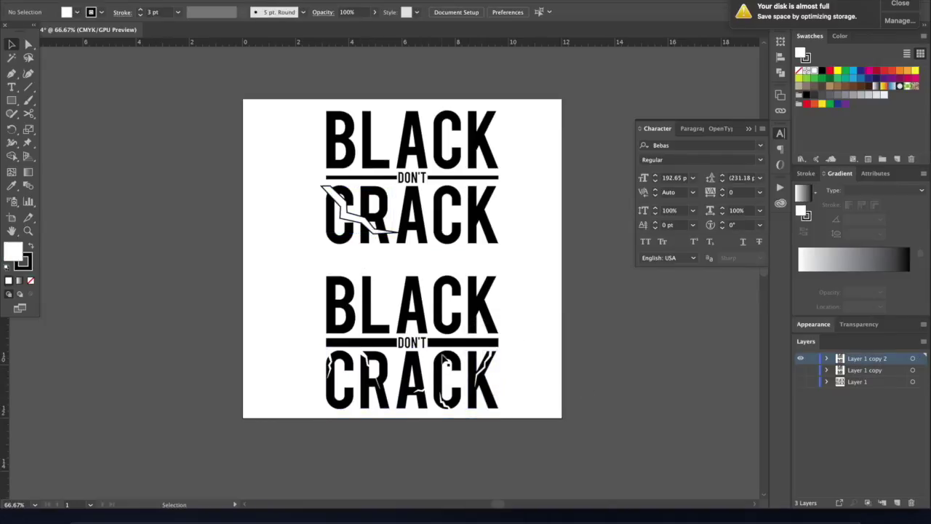
drag(613, 254, 284, 429)
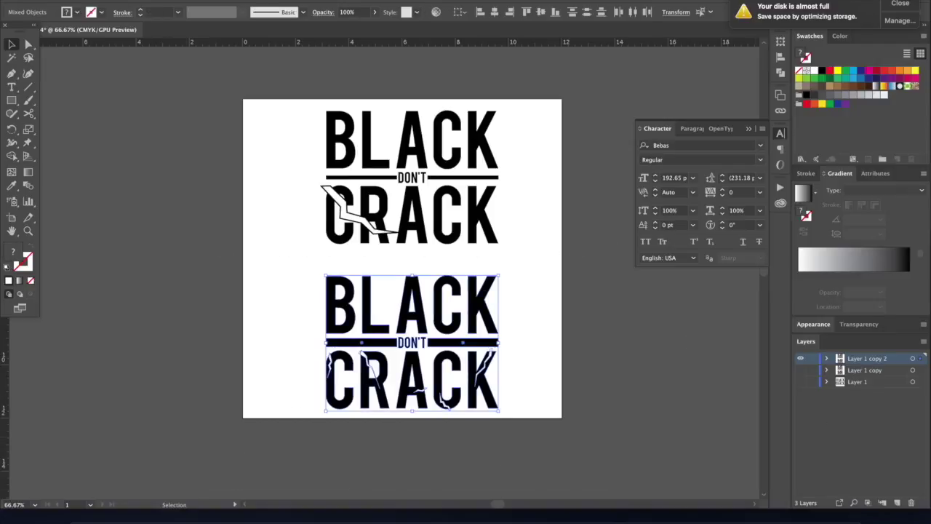
click(896, 502)
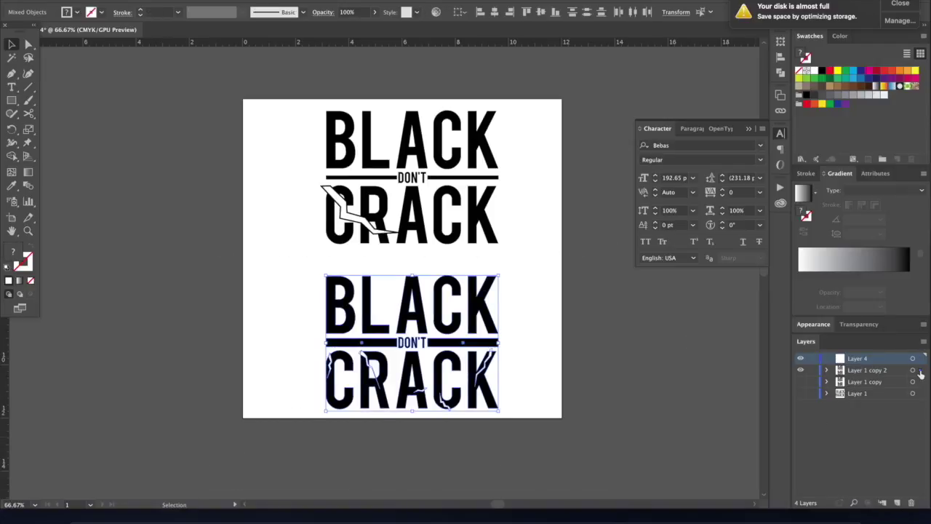
click(920, 370)
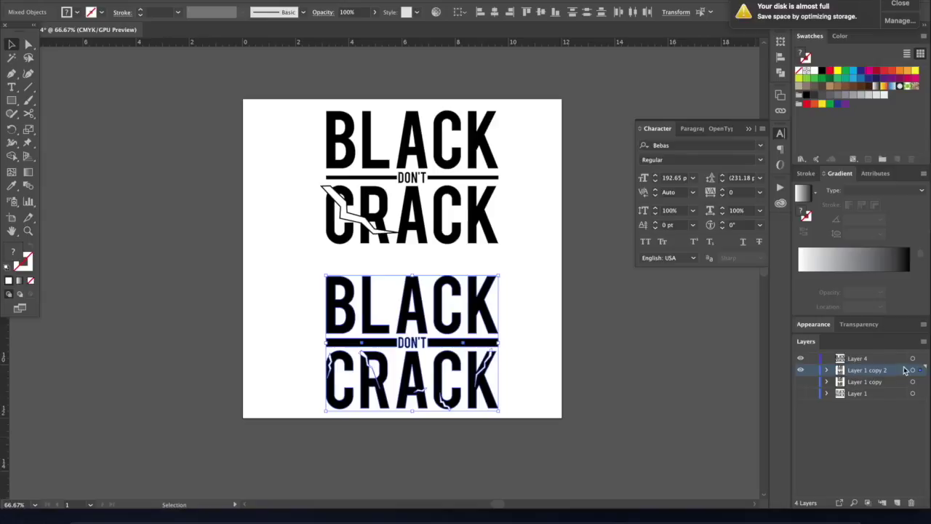
drag(919, 370, 920, 357)
click(800, 370)
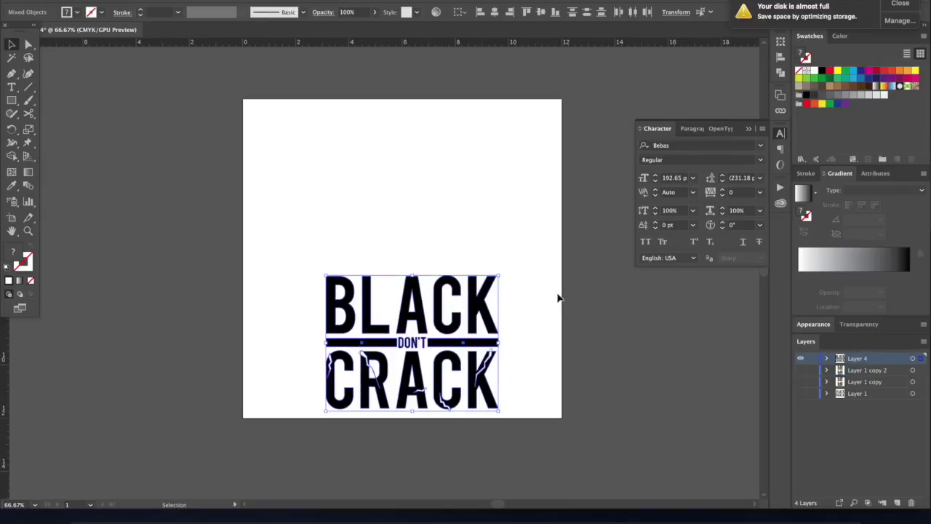
Move the design to the artboard's centre and scale it up proportionally to about 9.88 by 7.76 in.
drag(431, 341, 422, 264)
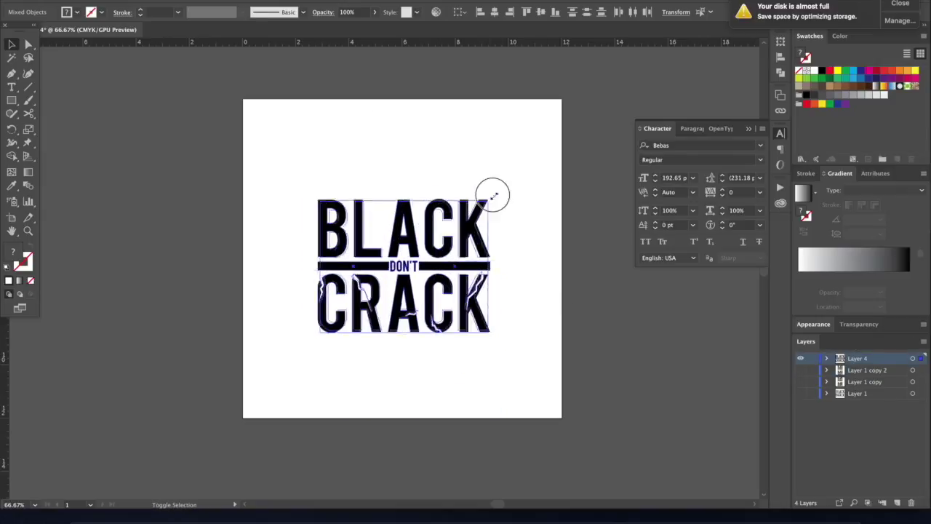
drag(492, 195, 534, 145)
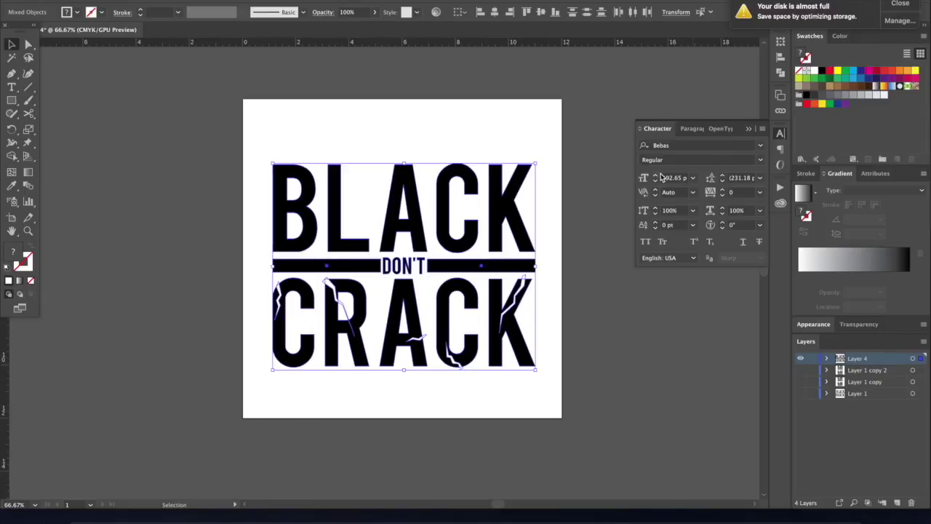
Divide the whole design with Pathfinder along the crack shapes and ungroup the resulting pieces.
click(780, 74)
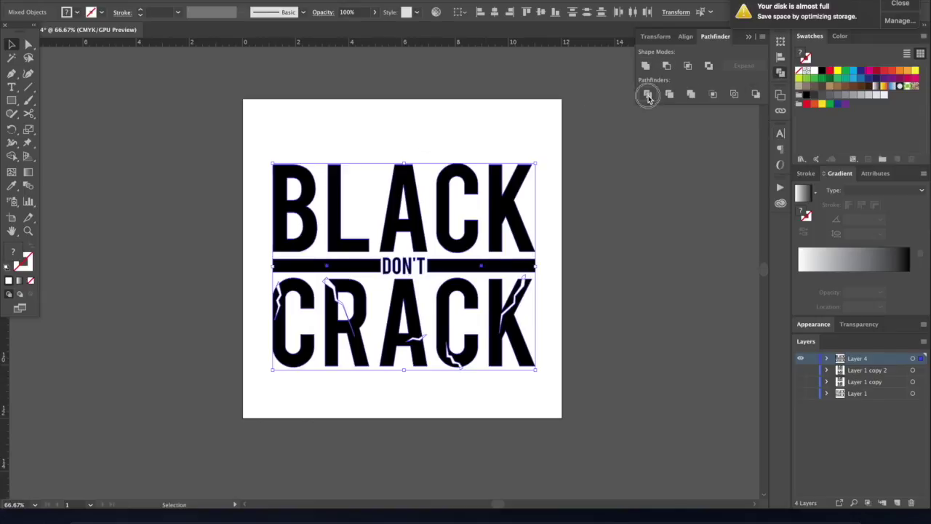
click(502, 278)
click(279, 290)
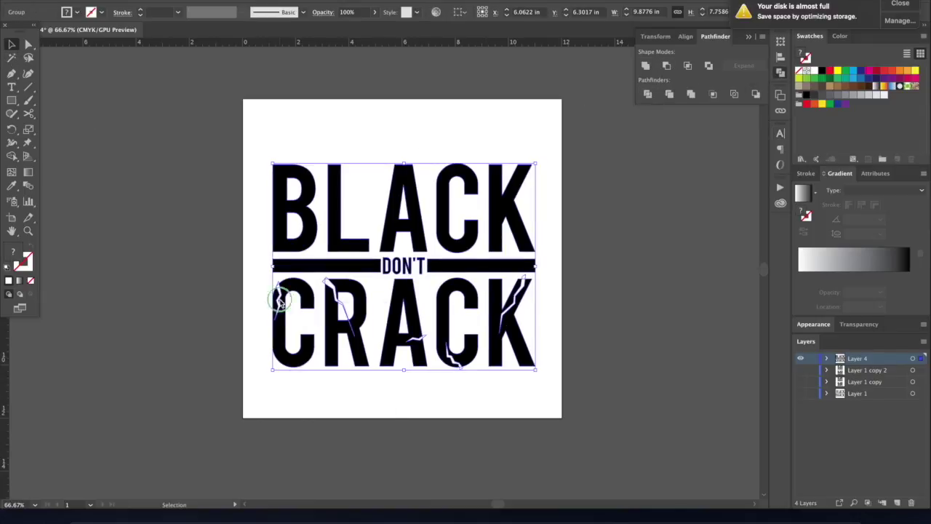
right_click(281, 303)
click(317, 393)
click(12, 57)
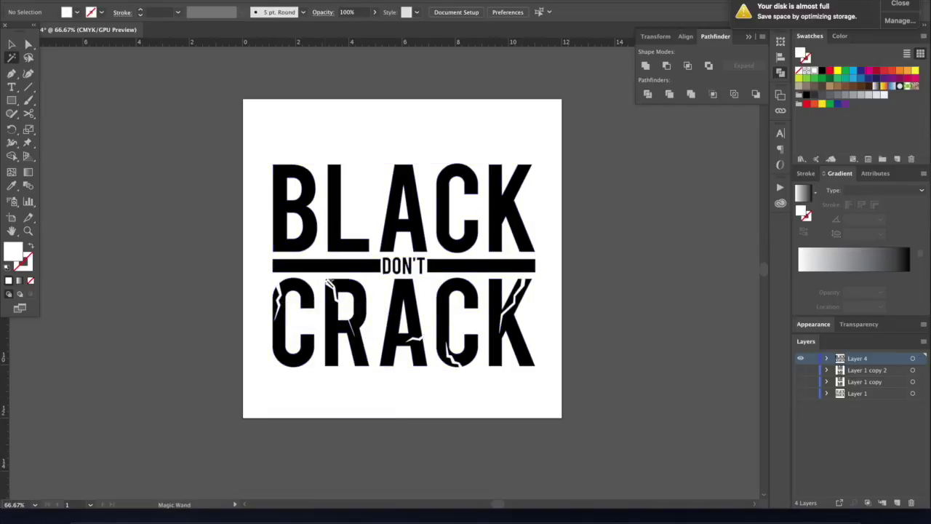
Select all pieces of the divided BLACK DON'T CRACK design and group them.
click(327, 281)
click(12, 45)
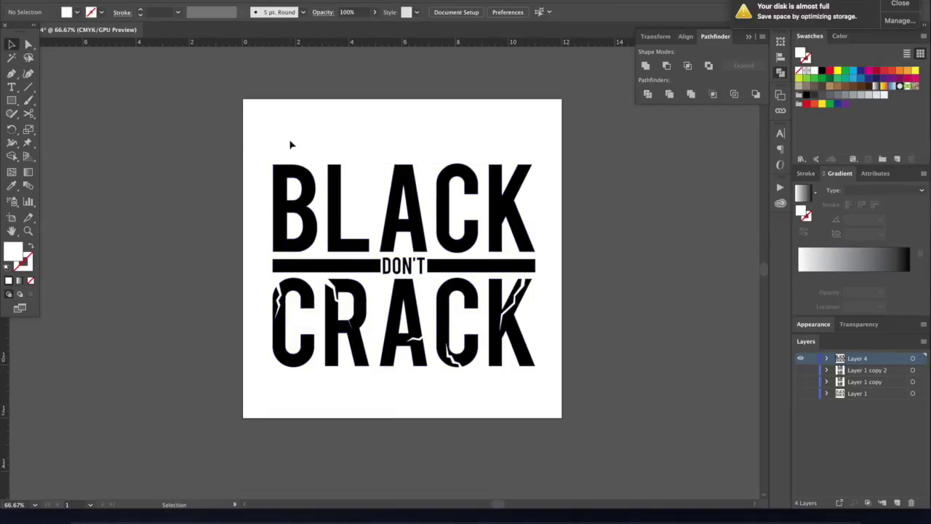
drag(294, 145, 601, 514)
key(super+g)
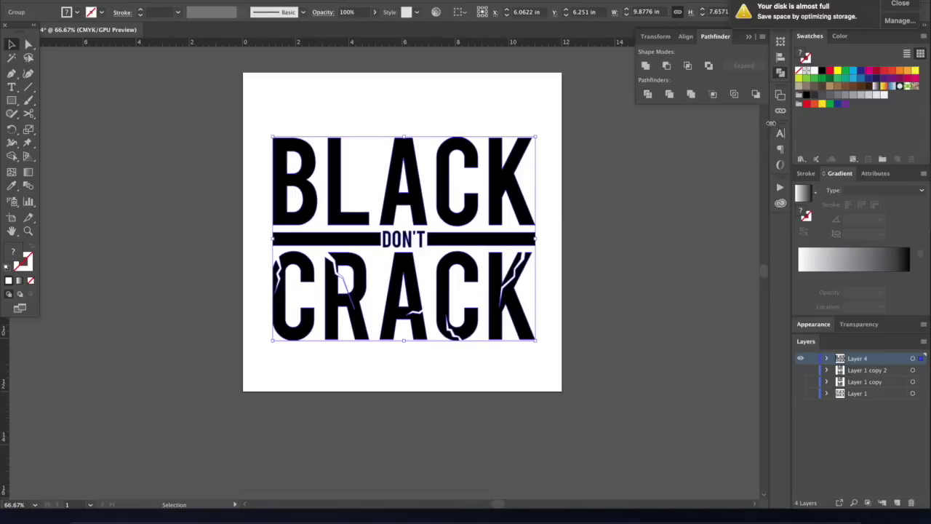
click(780, 133)
click(780, 133)
click(780, 133)
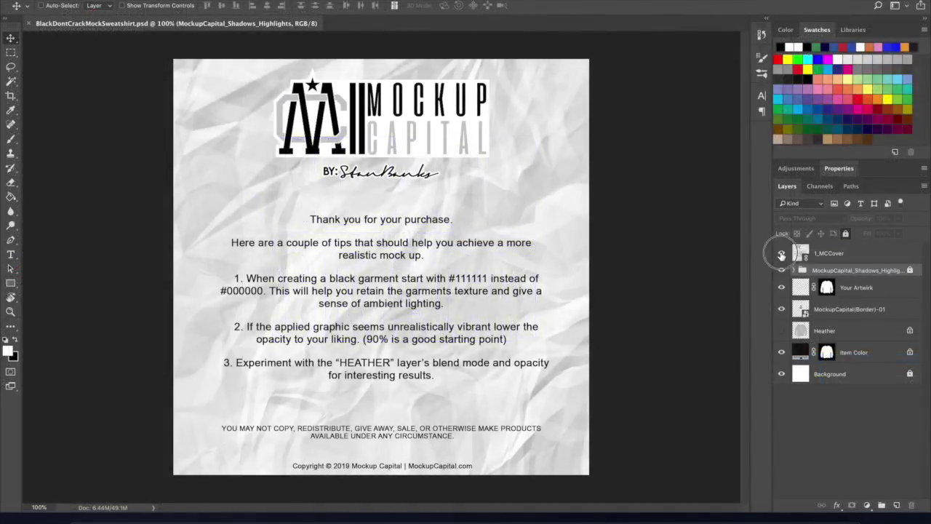
In Photoshop's sweatshirt mockup, hide the 1_MCCover layer and place BlackDontCrack-01.png as a linked file scaled to 12.36%.
click(781, 252)
click(102, 1)
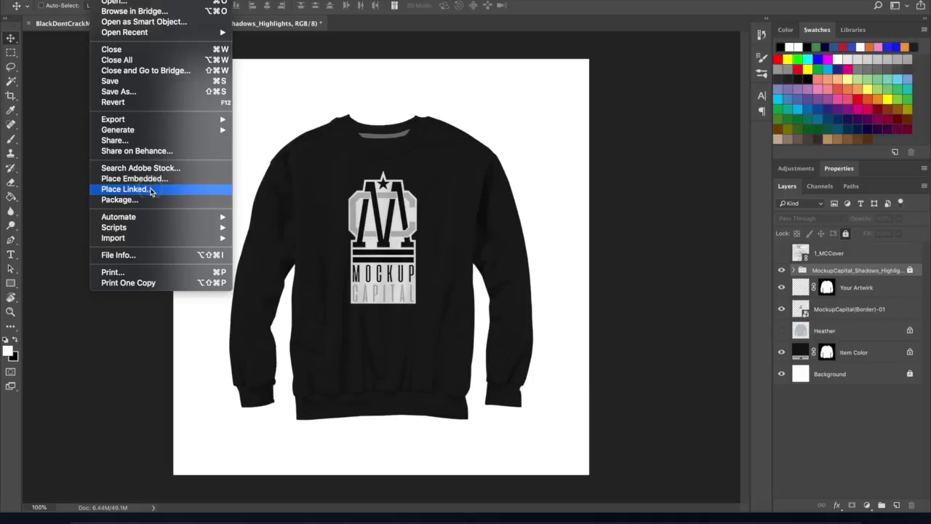
click(152, 191)
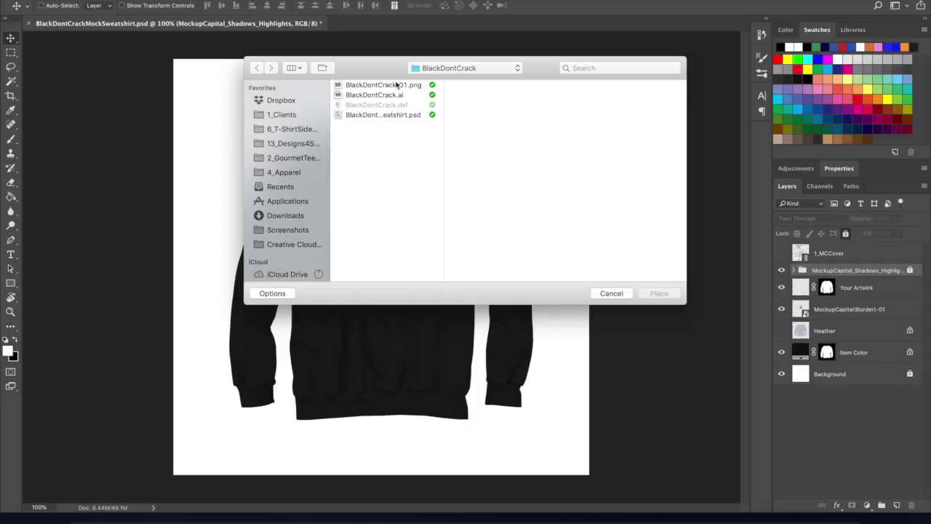
click(396, 85)
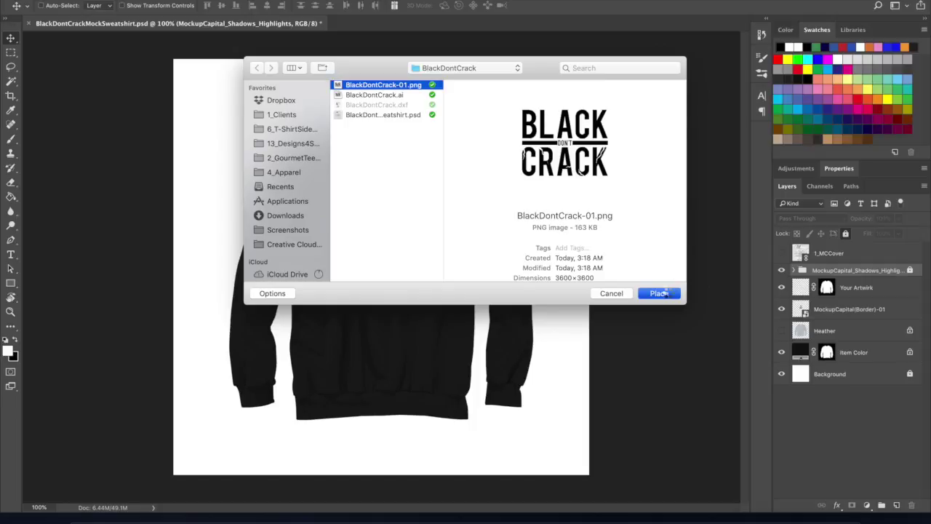
click(660, 293)
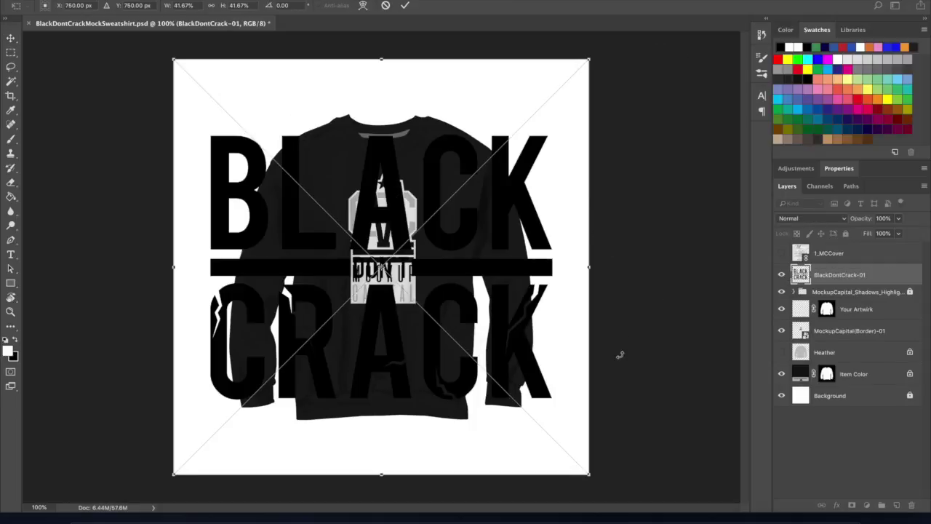
drag(588, 474, 425, 345)
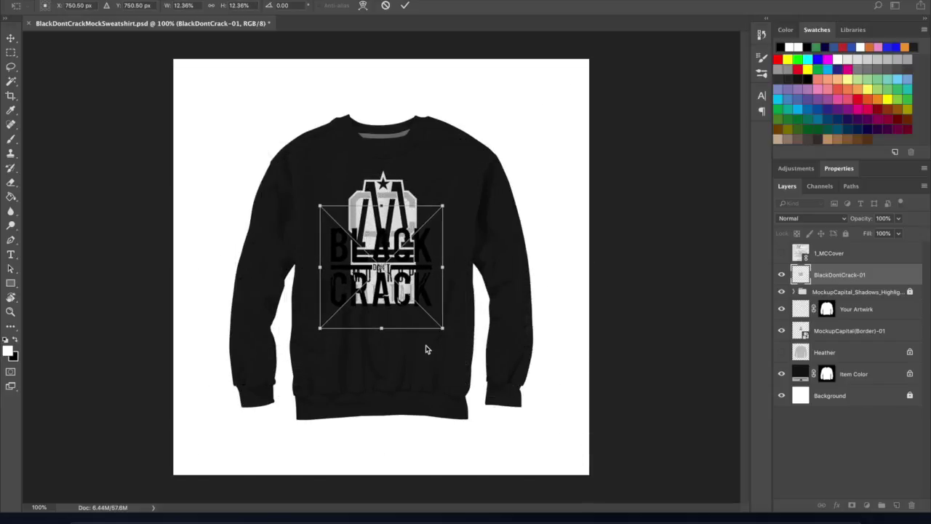
key(Return)
Stack the BlackDontCrack-01 layer below Your Artwirk and hide the MockupCapital(Border)-01 layer.
drag(860, 275, 859, 312)
click(782, 331)
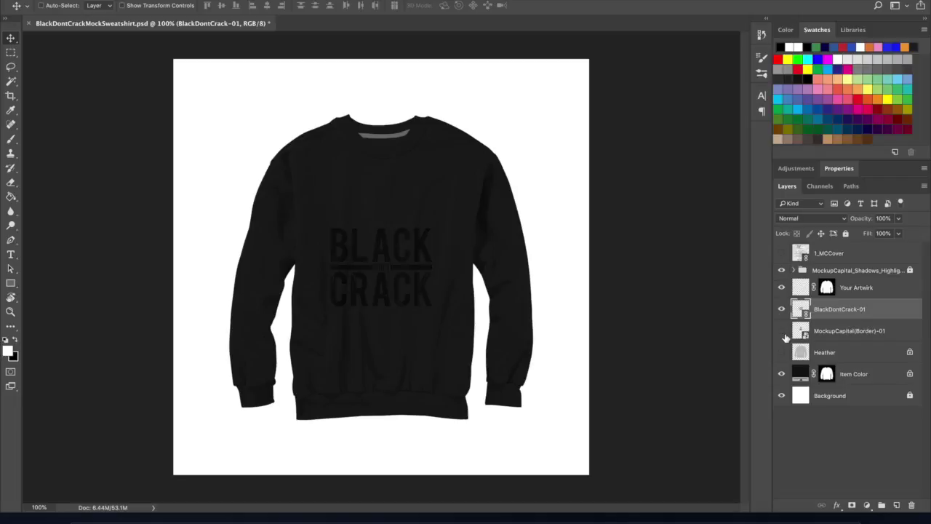
Move the BlackDontCrack-01 artwork up onto the chest, to about Y 607.5 px, and enlarge it slightly.
drag(405, 280, 406, 237)
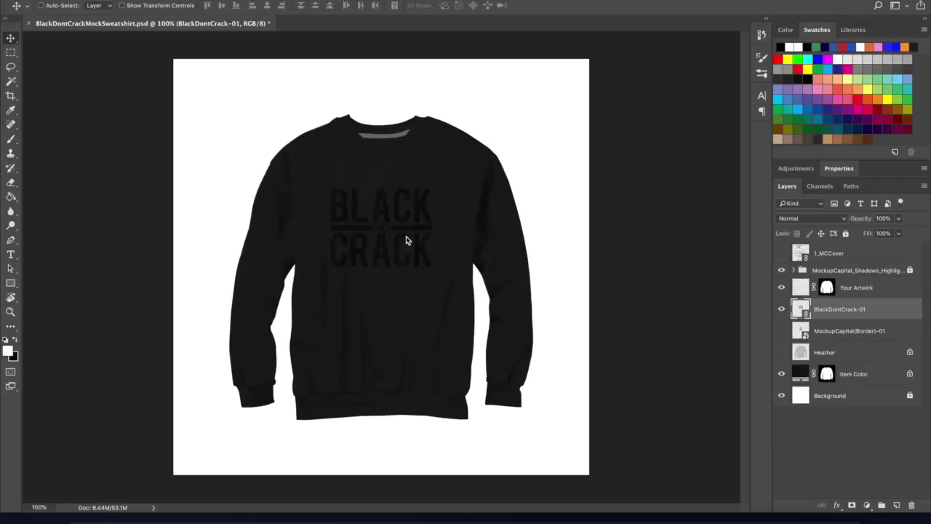
key(shift+Up)
key(shift+Down)
key(shift+Down)
key(shift+Up)
key(ctrl+t)
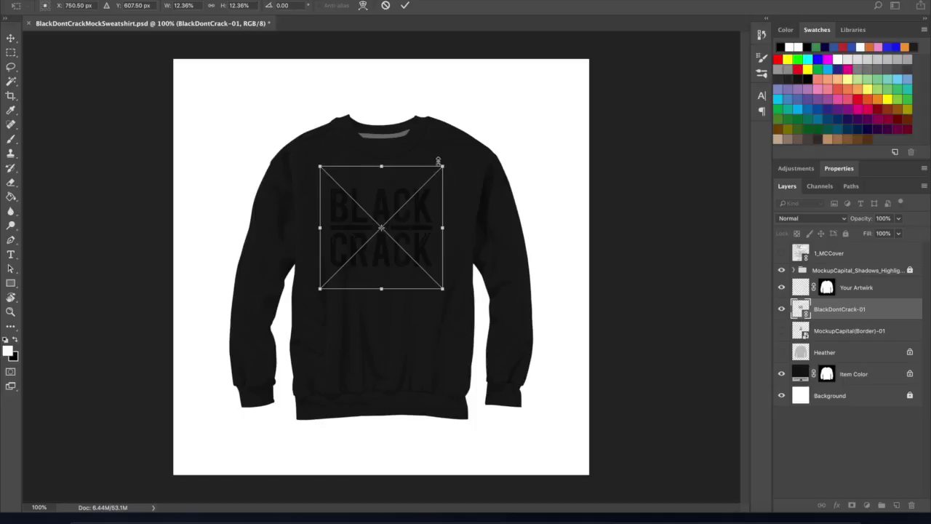
drag(440, 165, 443, 147)
key(Return)
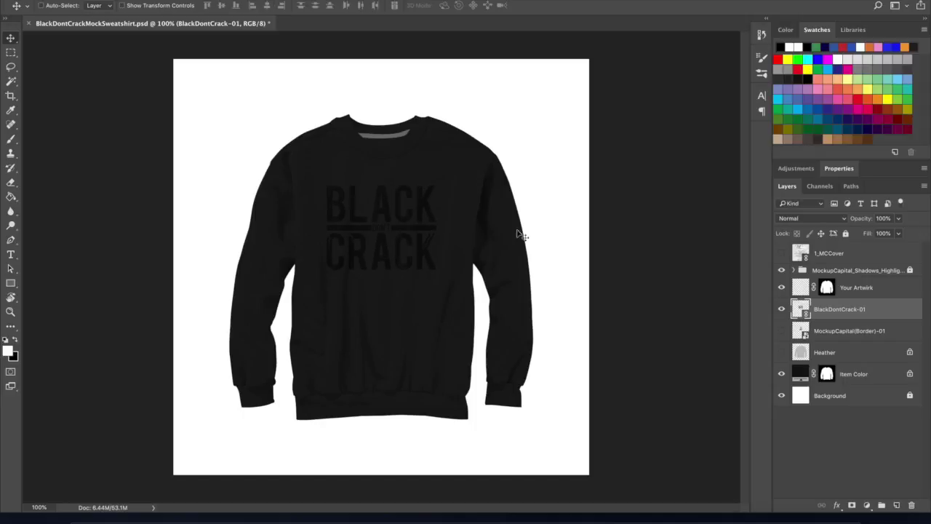
Place the gold_texture_14 image at reduced size over the chest artwork and clip it to the BlackDontCrack-01 layer.
click(668, 516)
drag(667, 492, 361, 227)
drag(580, 68, 456, 211)
drag(400, 274, 400, 252)
key(Return)
right_click(873, 314)
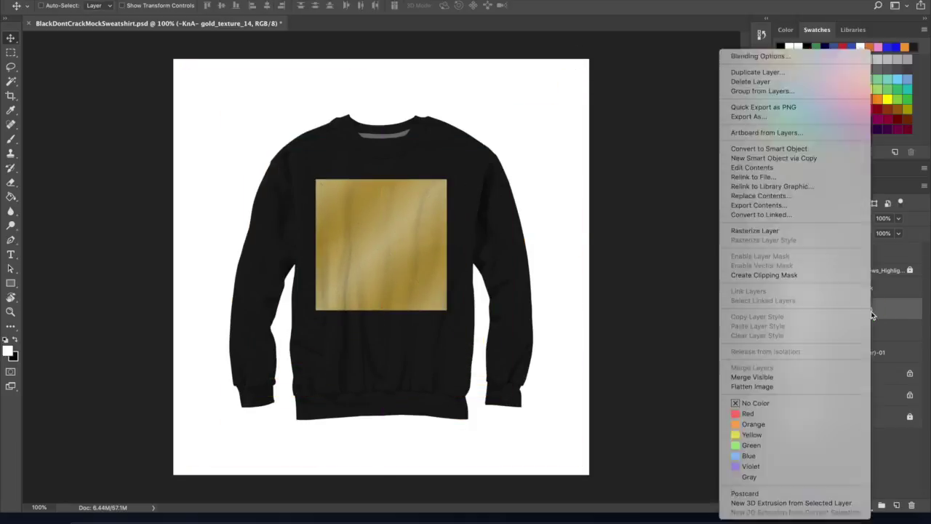
click(759, 275)
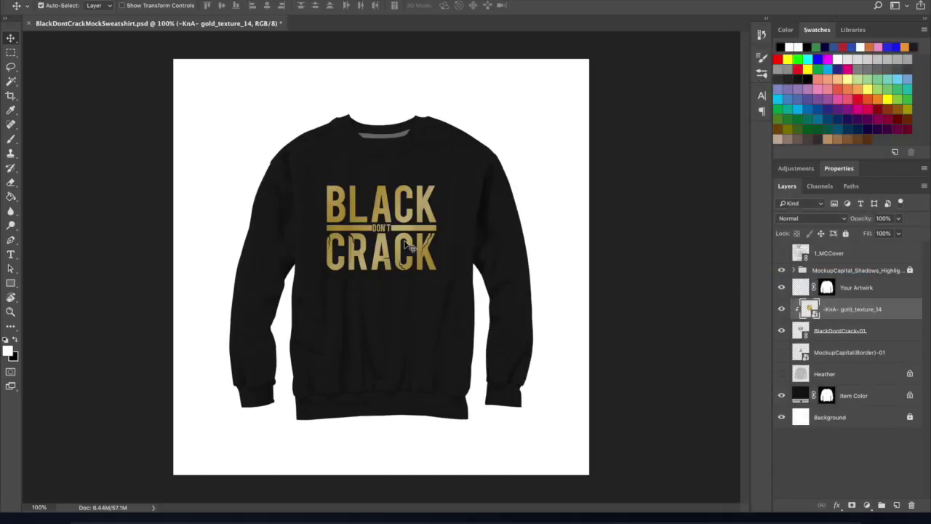
Fit the gold texture closely around the lettering at about 29.97% by 26.08%, rotated about -1.12°.
key(ctrl+t)
drag(446, 307, 436, 289)
mouse_move(313, 290)
mouse_down()
mouse_move(312, 274)
mouse_move(318, 283)
mouse_up()
drag(446, 167, 475, 226)
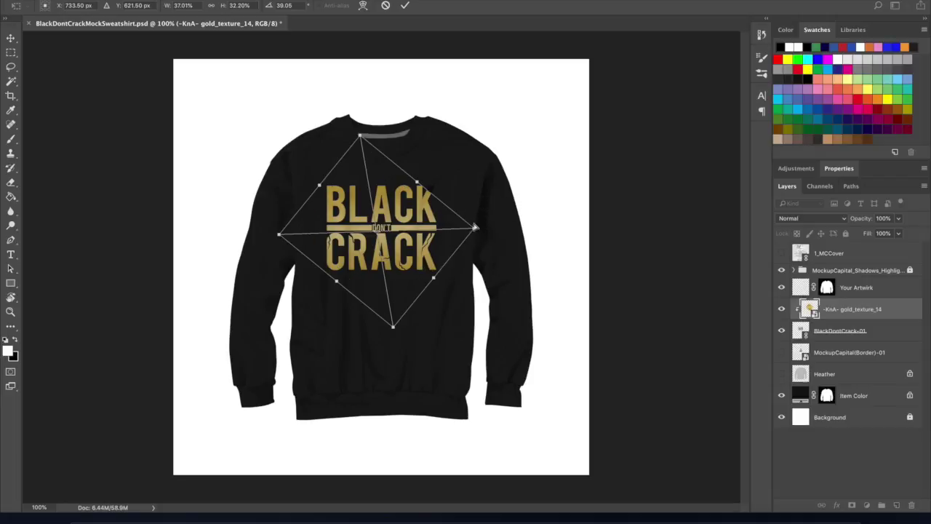
key(super+z)
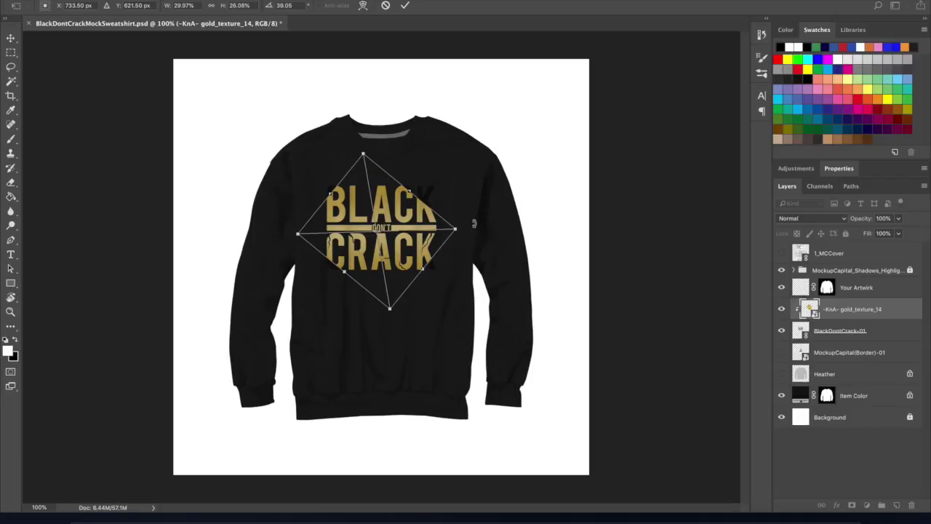
drag(472, 223, 436, 170)
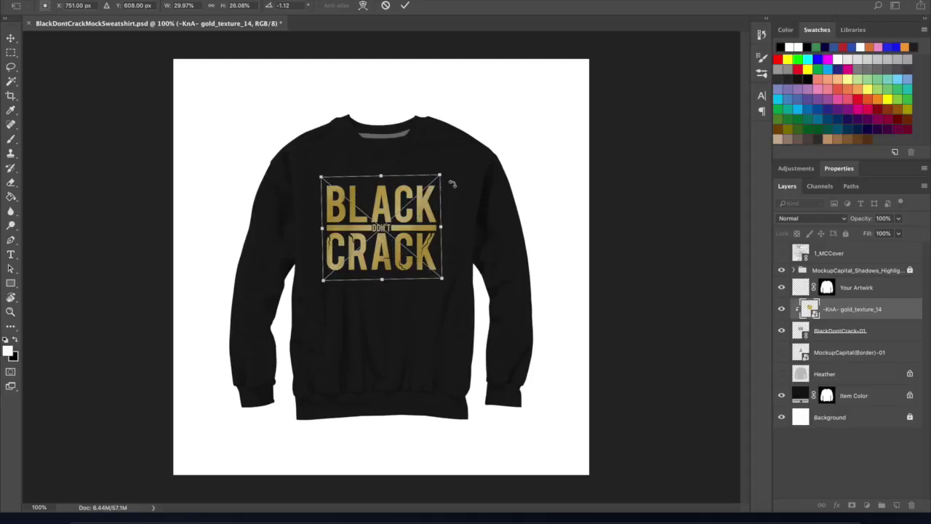
key(Return)
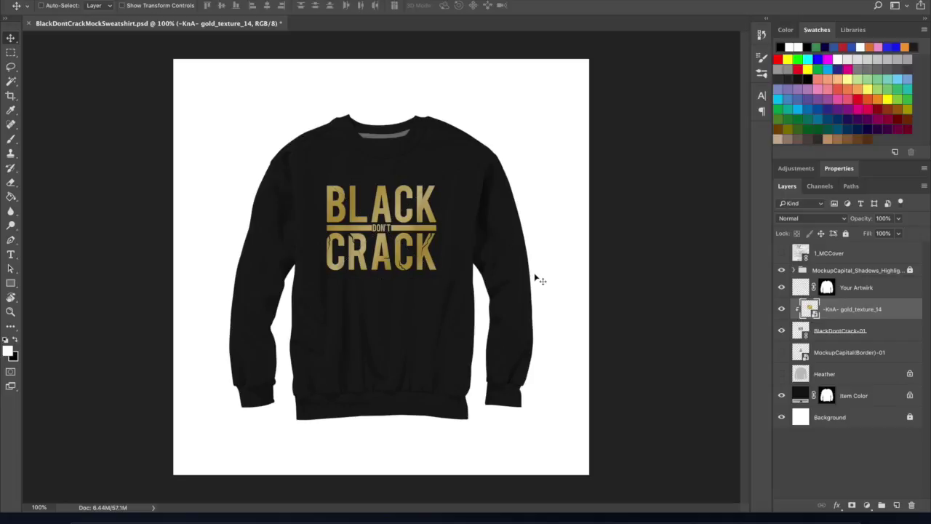
Nudge the gold texture and BlackDontCrack-01 layers together to the right and up, and scale both to about 107%.
shift+click(872, 336)
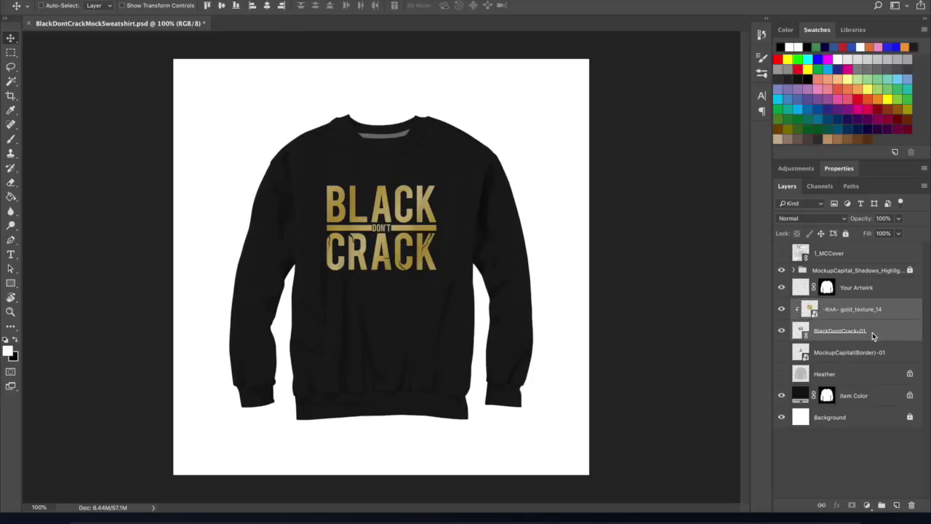
key(shift+Right)
key(shift+Up)
key(Right)
key(Right)
key(Right)
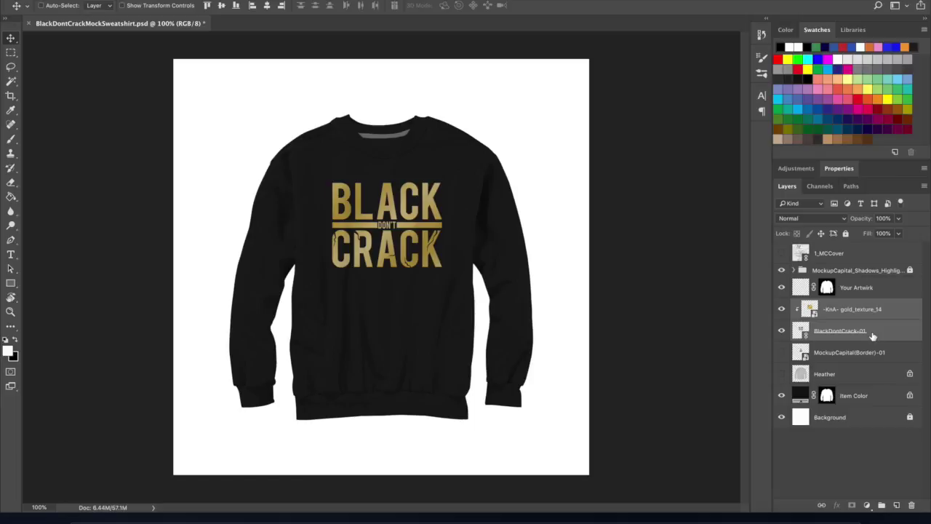
key(ctrl+t)
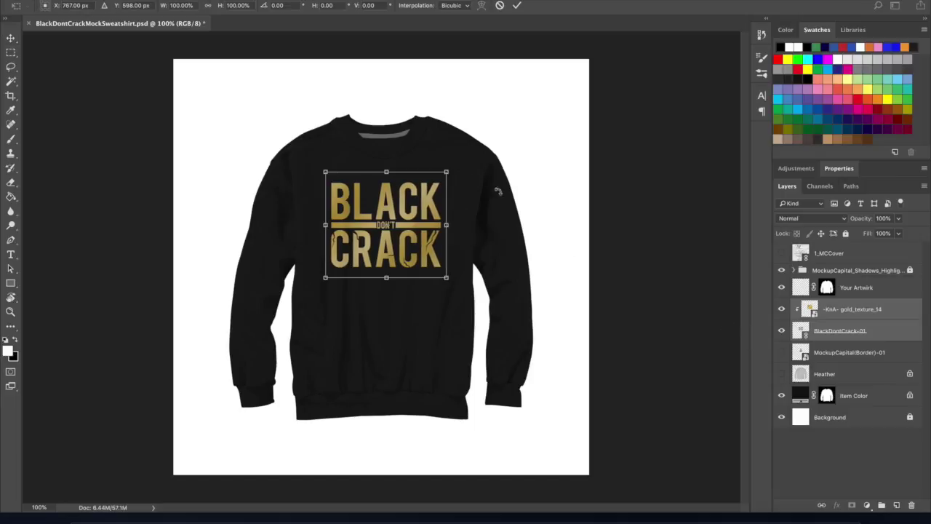
drag(445, 173, 451, 167)
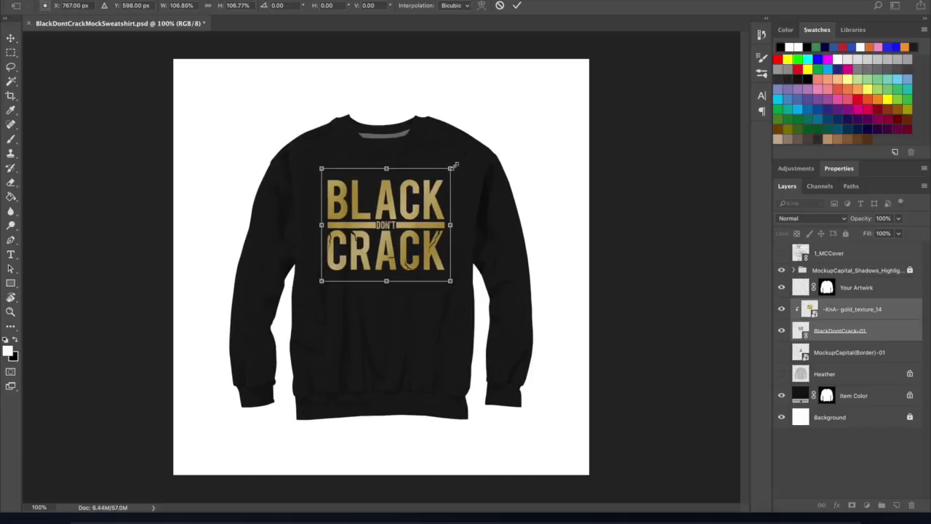
key(Return)
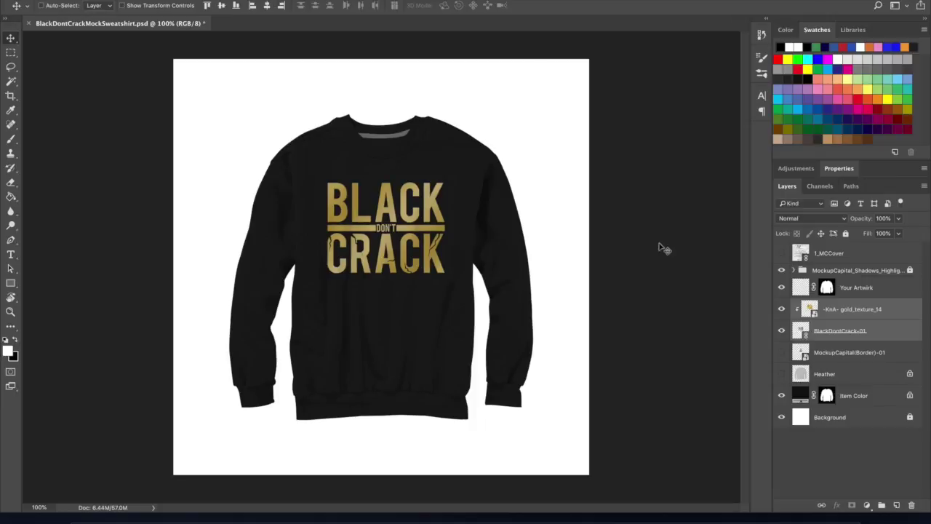
Add a Bevel & Emboss effect to the BlackDontCrack-01 layer, keeping the artwork in view beside the dialog.
click(910, 331)
double_click(909, 332)
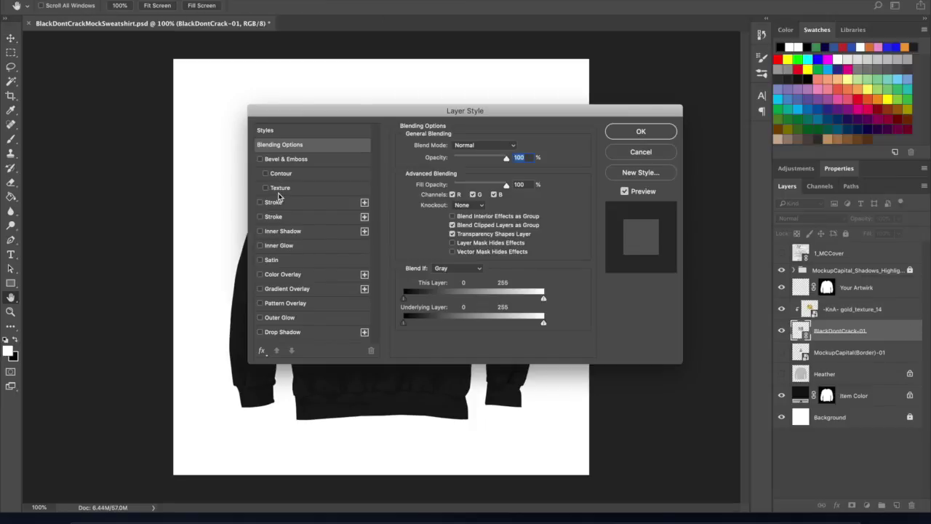
click(288, 162)
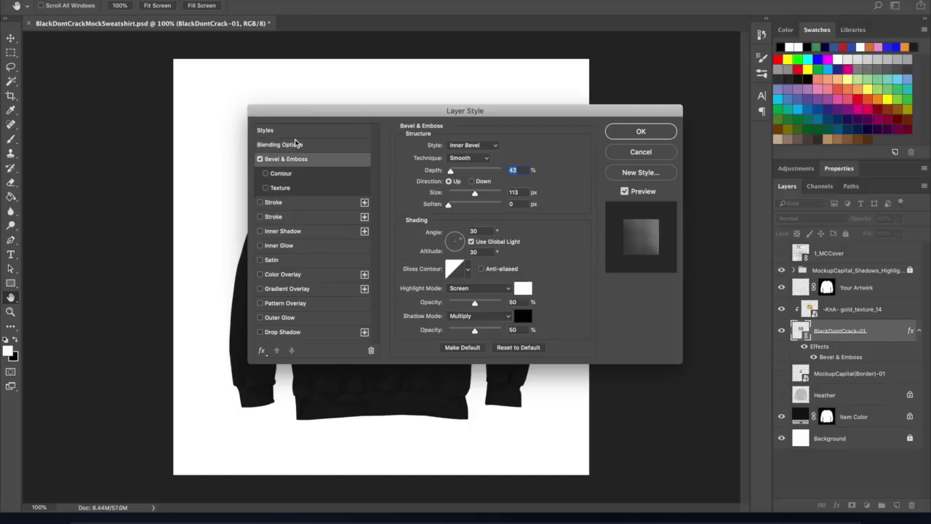
drag(306, 109, 546, 135)
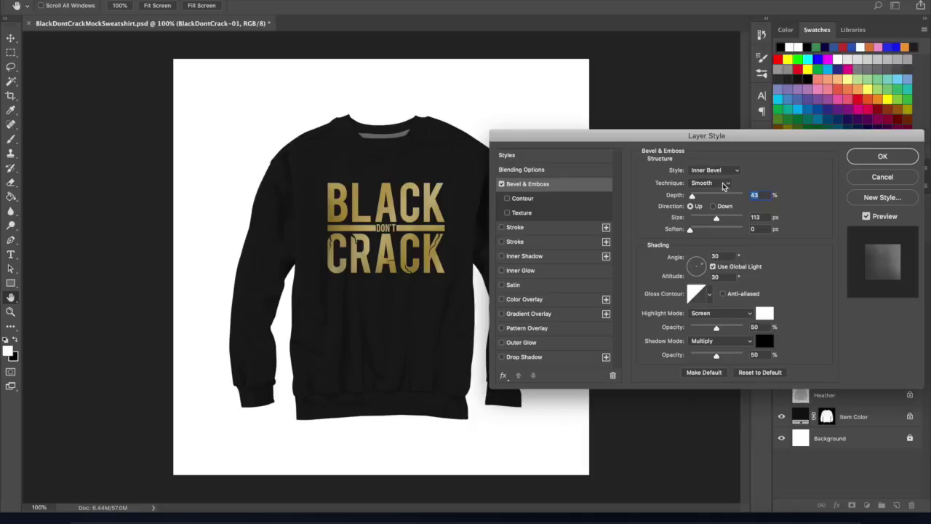
Try the Inner Bevel with a depth of 1%, a size of 84 px and a soften value of 1 px.
drag(691, 196, 693, 230)
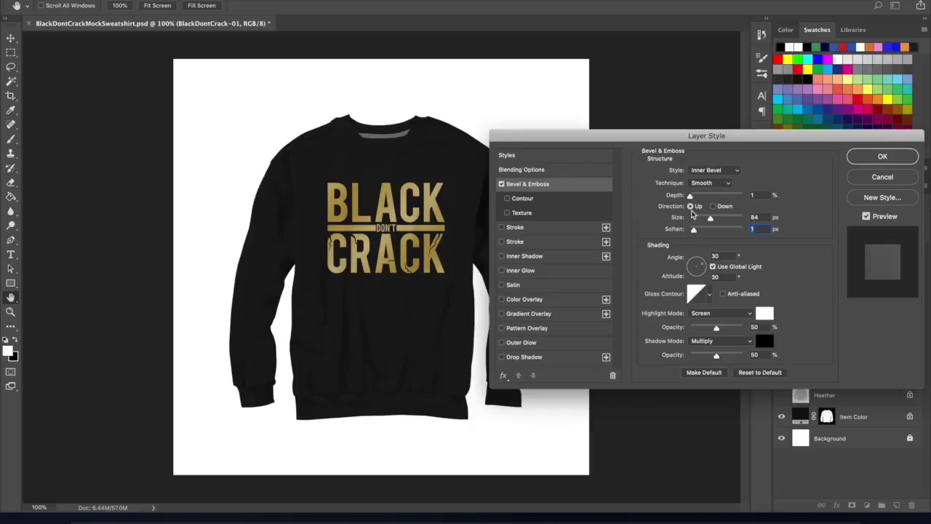
click(702, 170)
click(703, 171)
click(703, 171)
Reset the Bevel & Emboss settings to their defaults and set the style to Emboss.
click(756, 372)
click(756, 372)
click(704, 171)
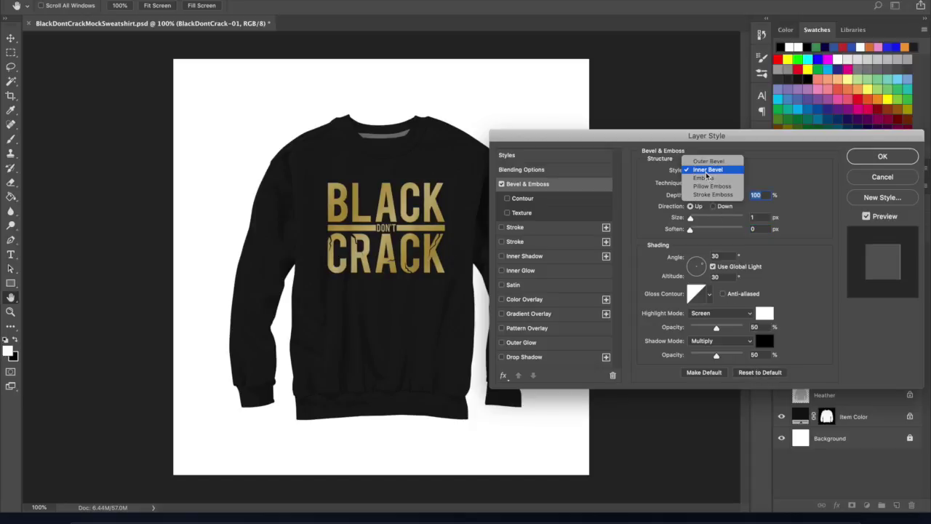
click(704, 177)
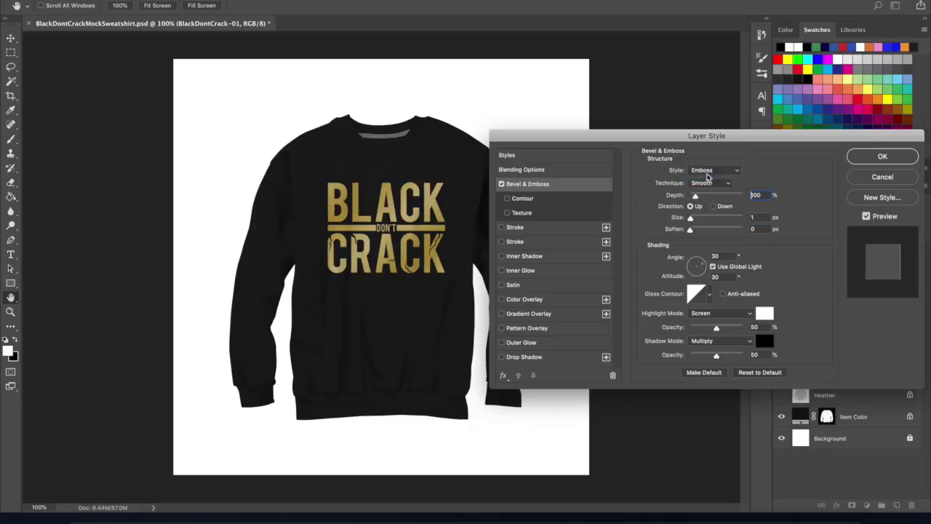
Try the Outer Bevel style with a depth of 490%, followed by Pillow Emboss and Stroke Emboss.
click(706, 175)
click(703, 155)
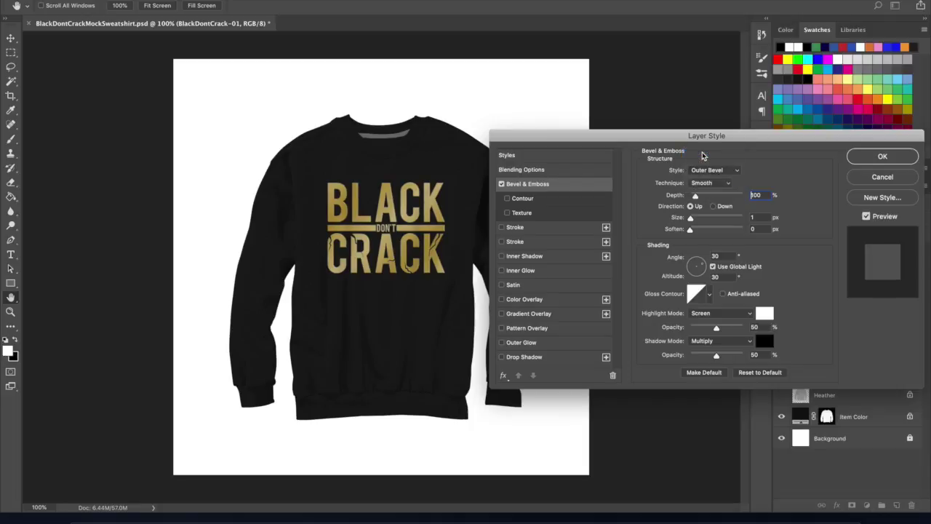
drag(695, 196, 717, 198)
click(707, 170)
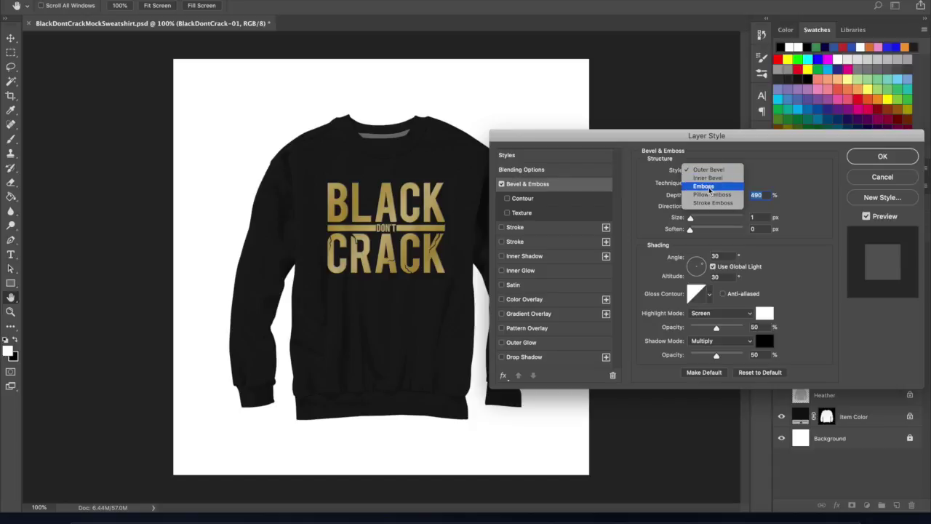
click(711, 194)
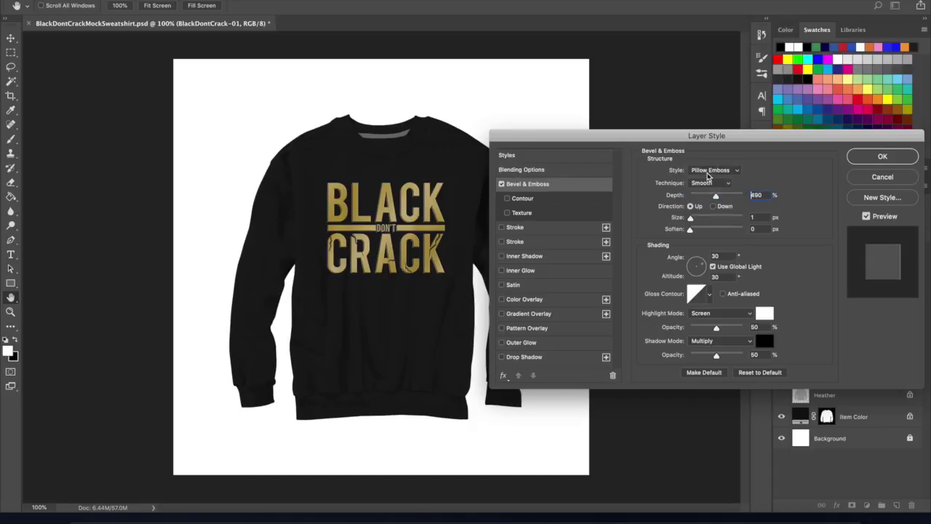
click(707, 171)
click(703, 175)
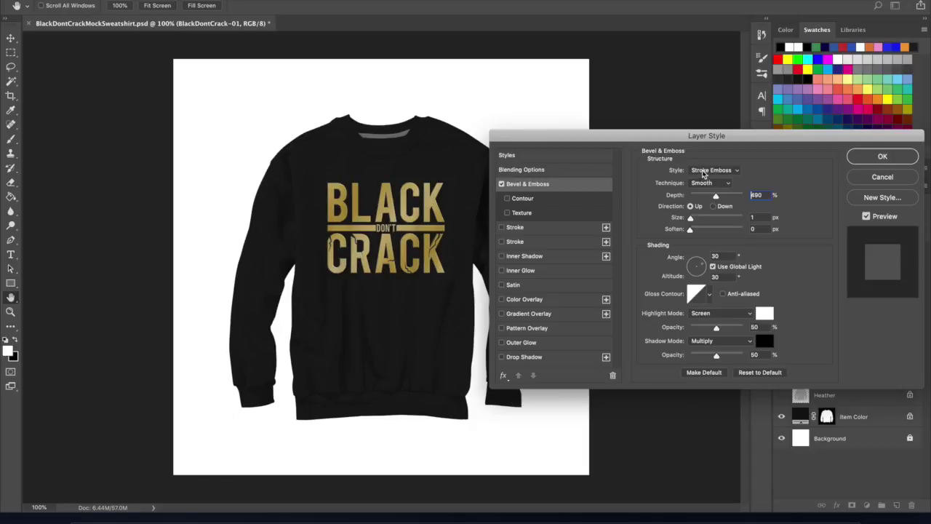
Set the bevel style to Emboss with a depth of about 261% and apply the layer style.
click(703, 173)
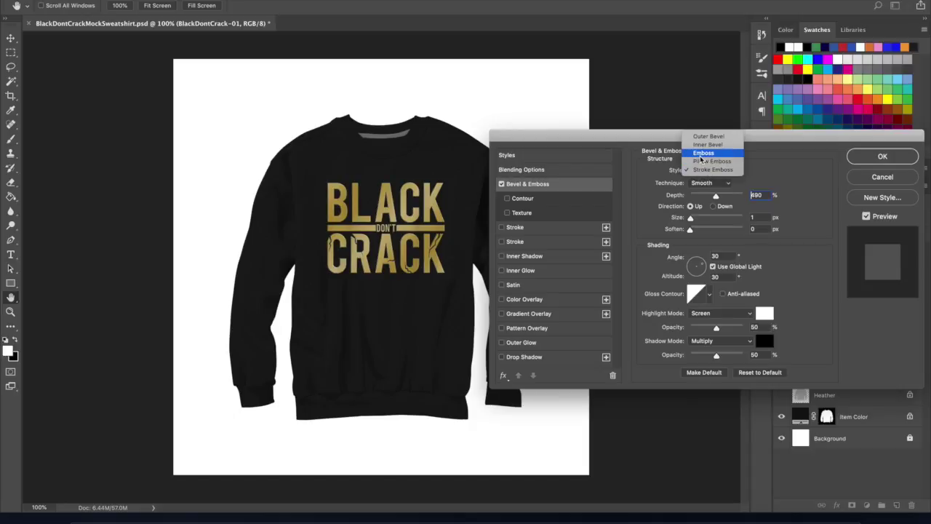
click(701, 156)
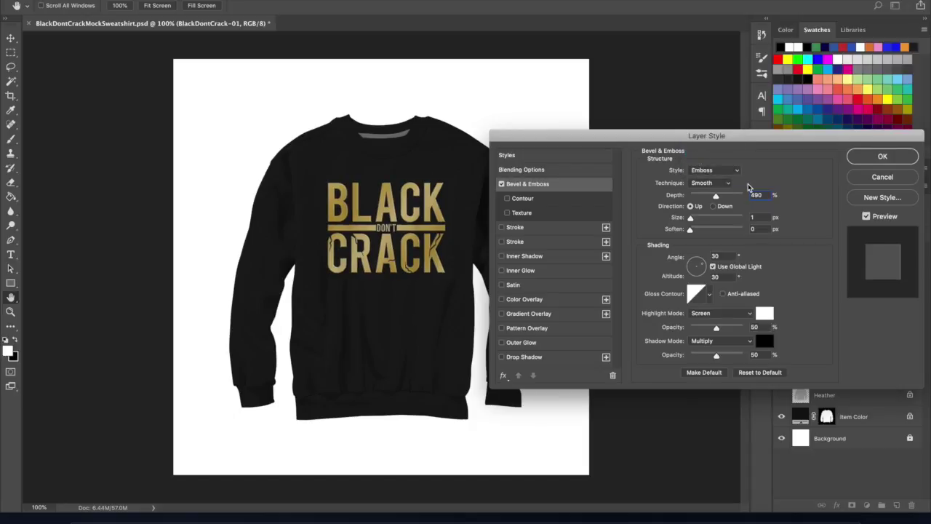
click(716, 198)
drag(716, 198, 704, 199)
drag(704, 198, 702, 199)
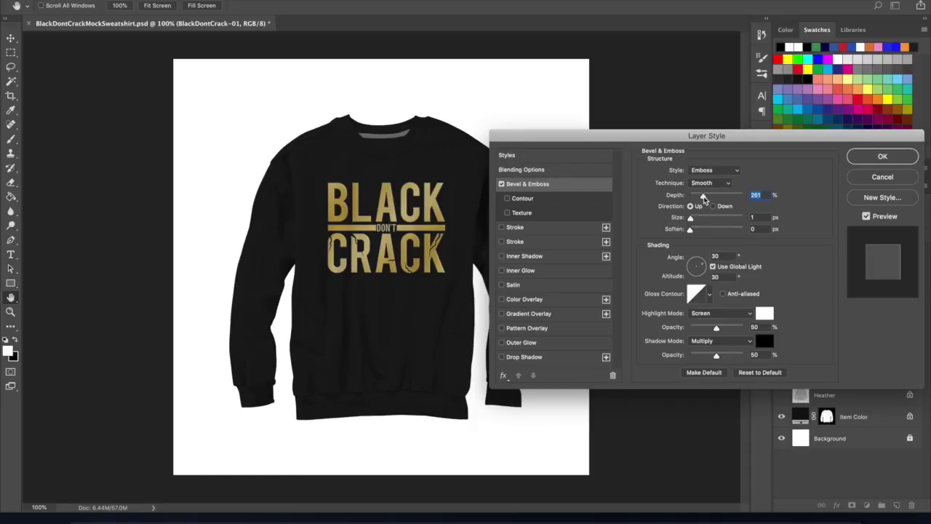
click(879, 157)
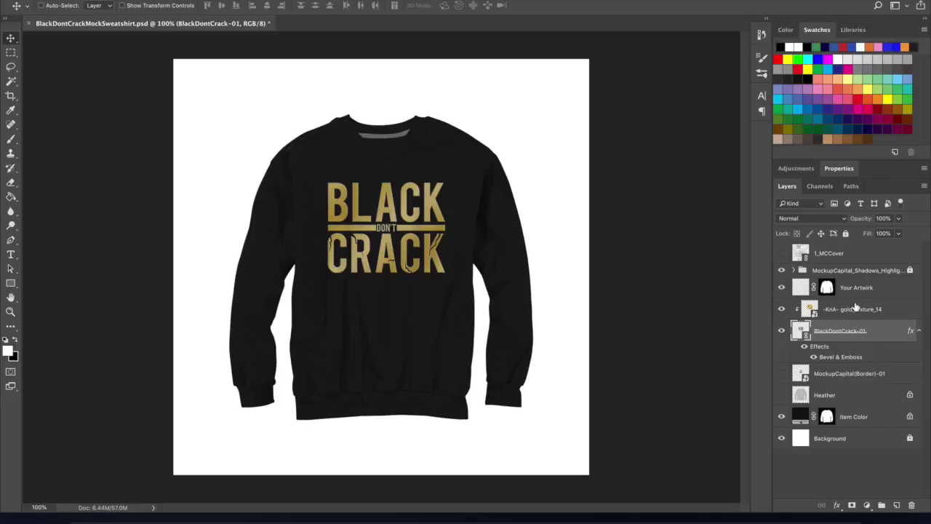